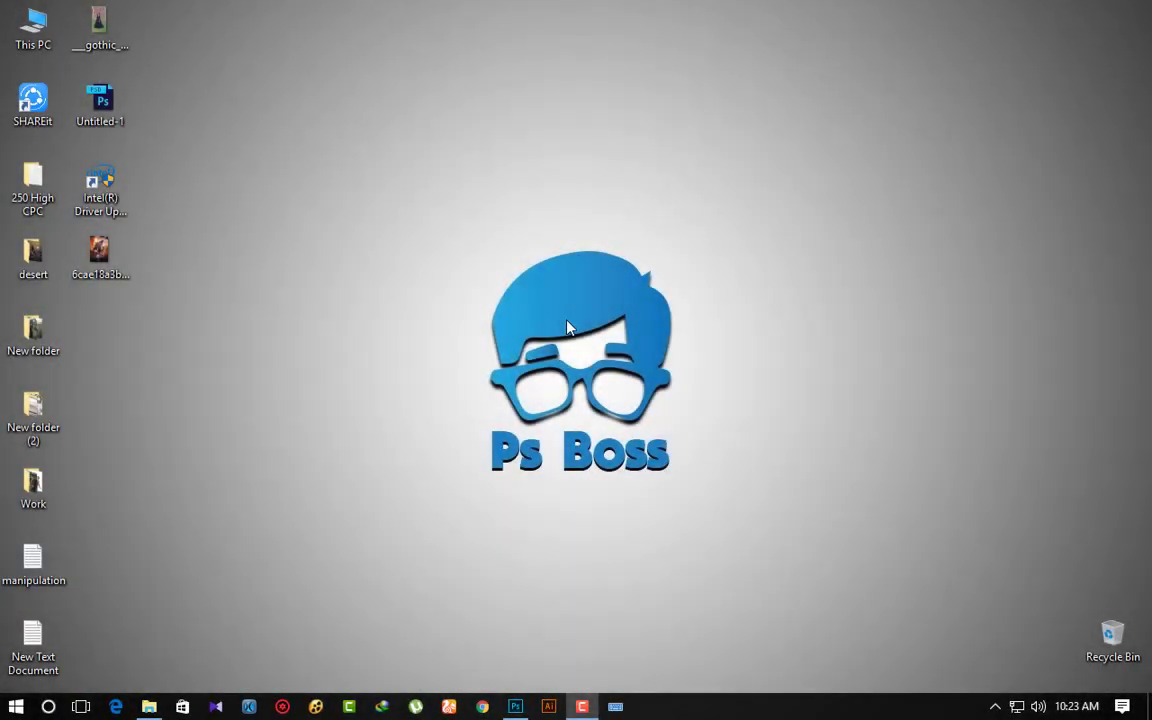
- Refresh the desktop three times from its right-click menu
right_click(443, 212)
click(487, 263)
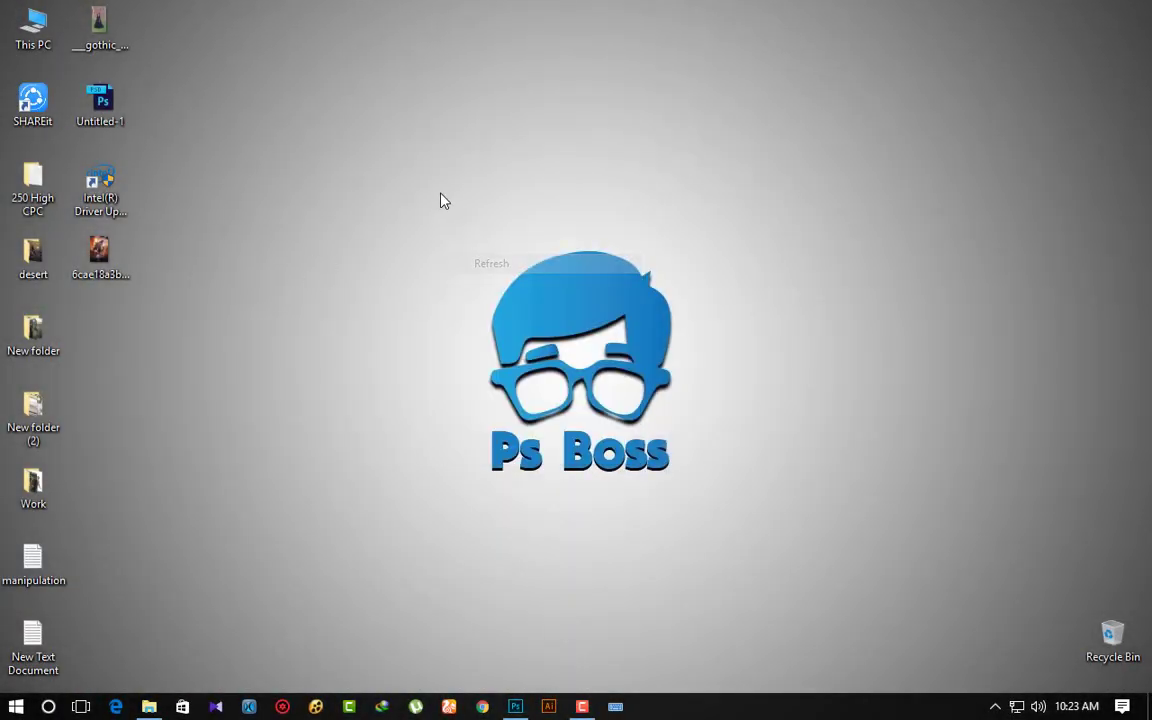
right_click(442, 196)
click(482, 248)
right_click(441, 203)
click(469, 254)
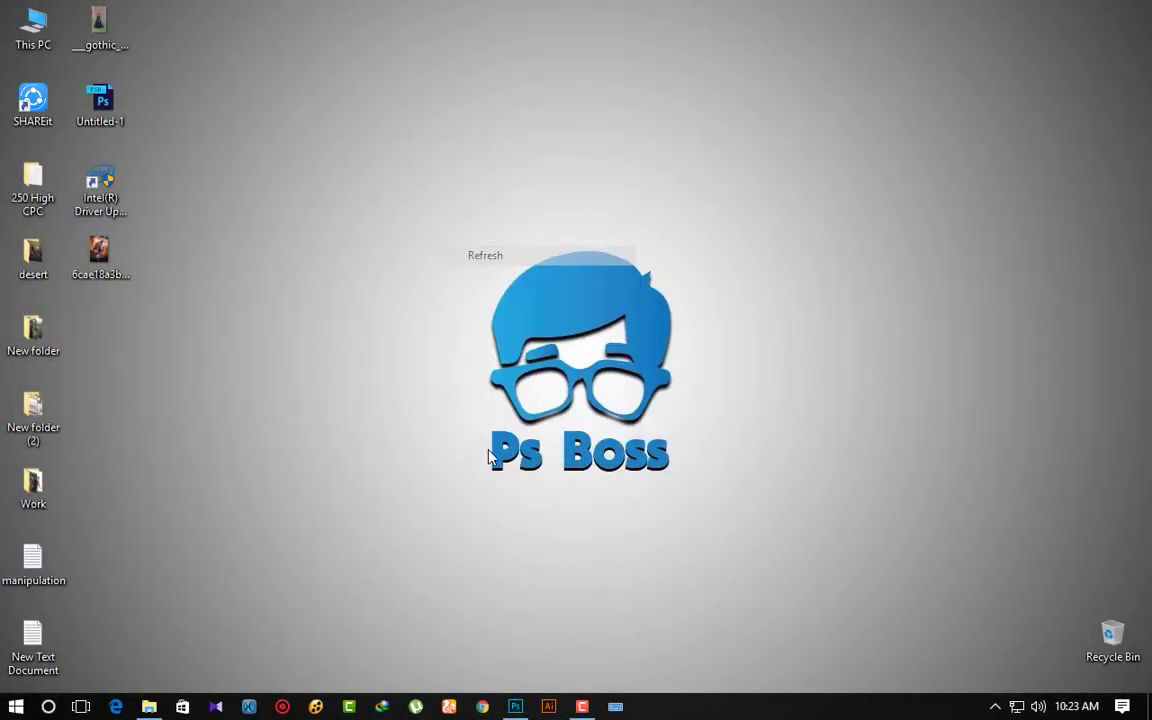
- Fill the Untitled-1 canvas with 50% Gray and select the beach stock photo file
click(516, 707)
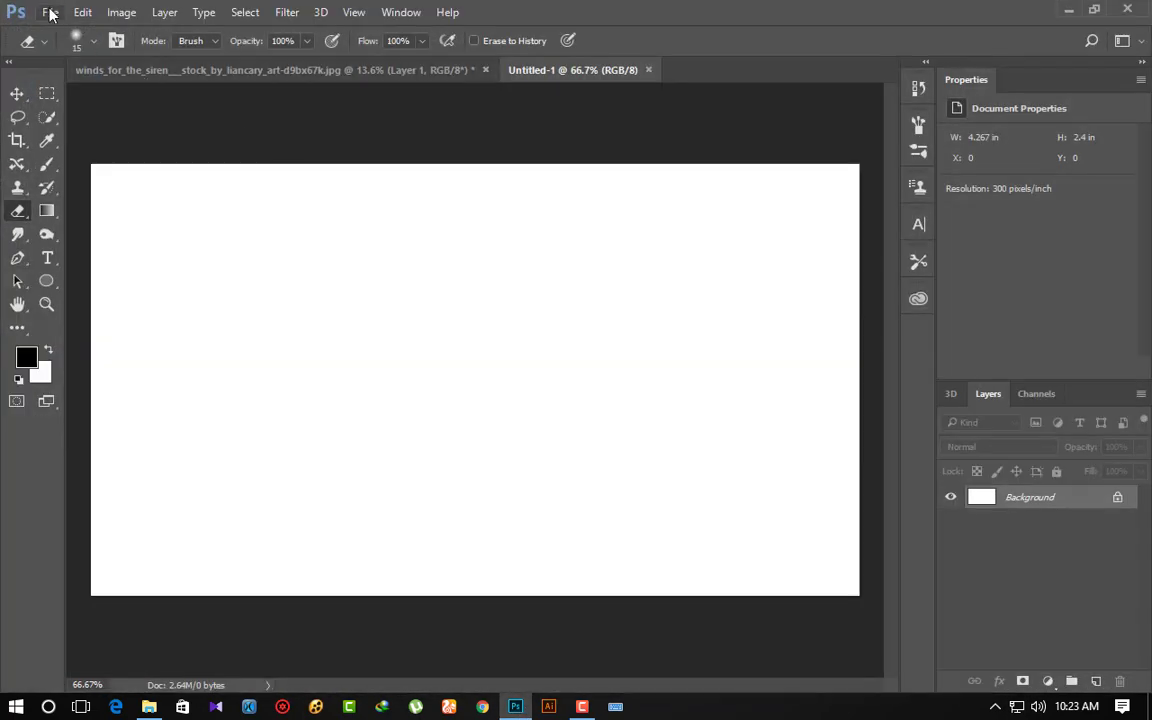
click(82, 12)
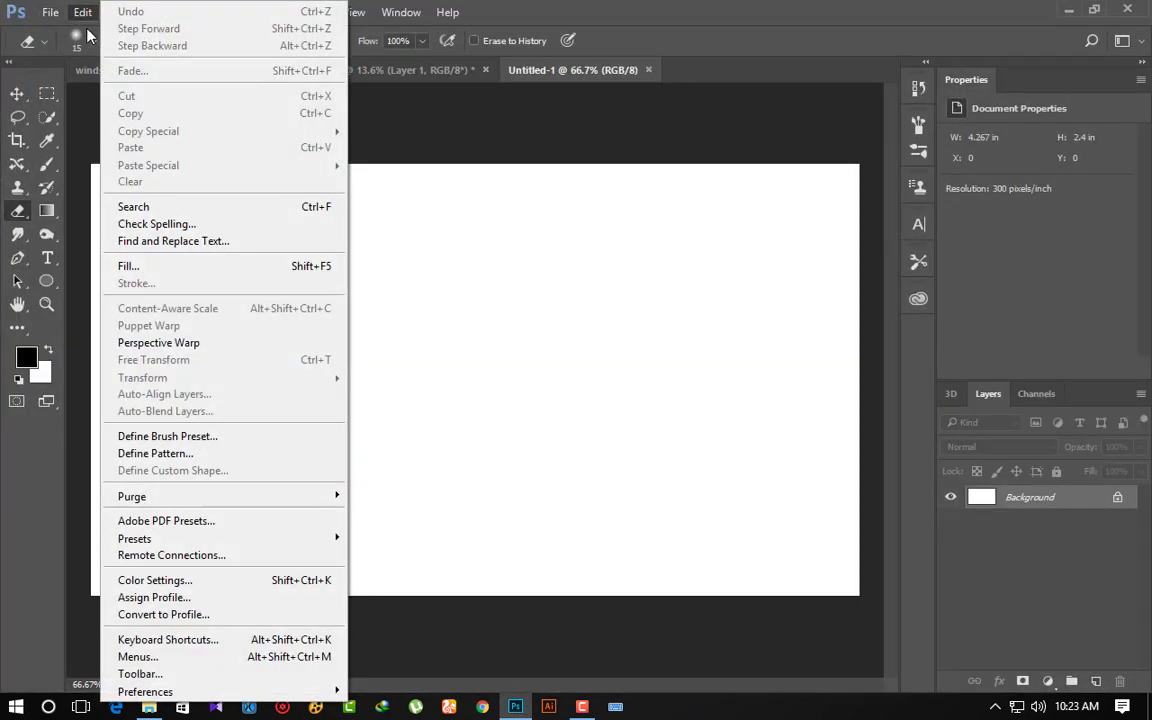
click(155, 260)
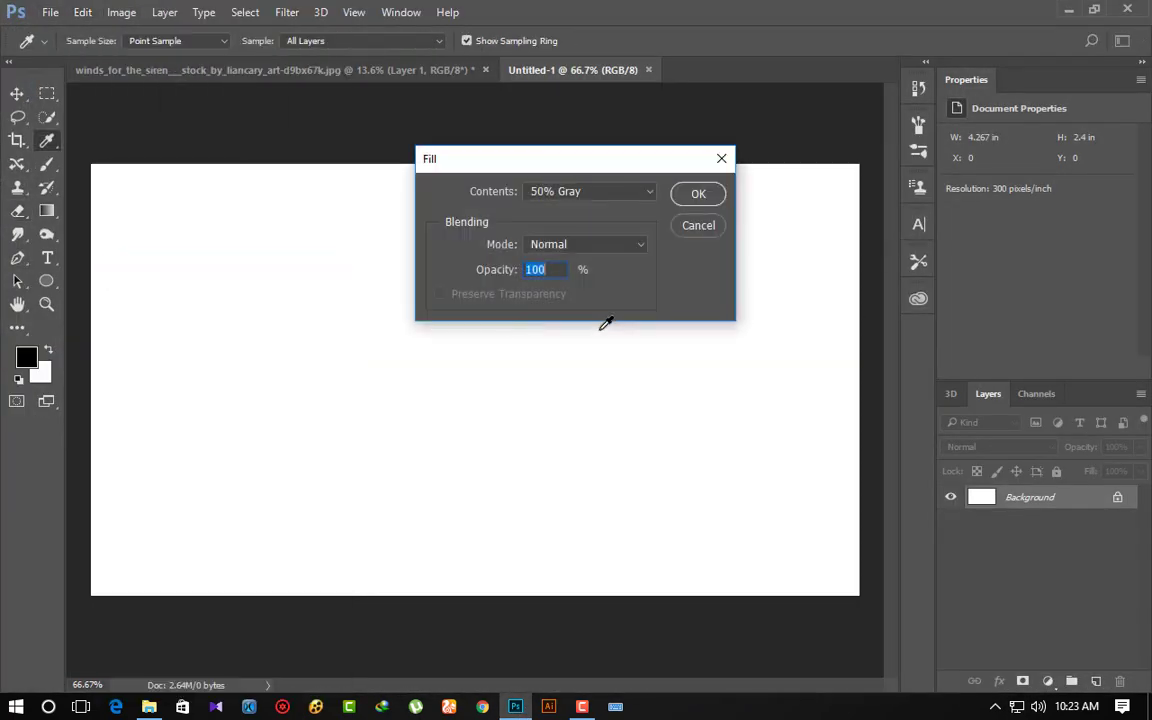
click(598, 193)
click(573, 322)
click(697, 194)
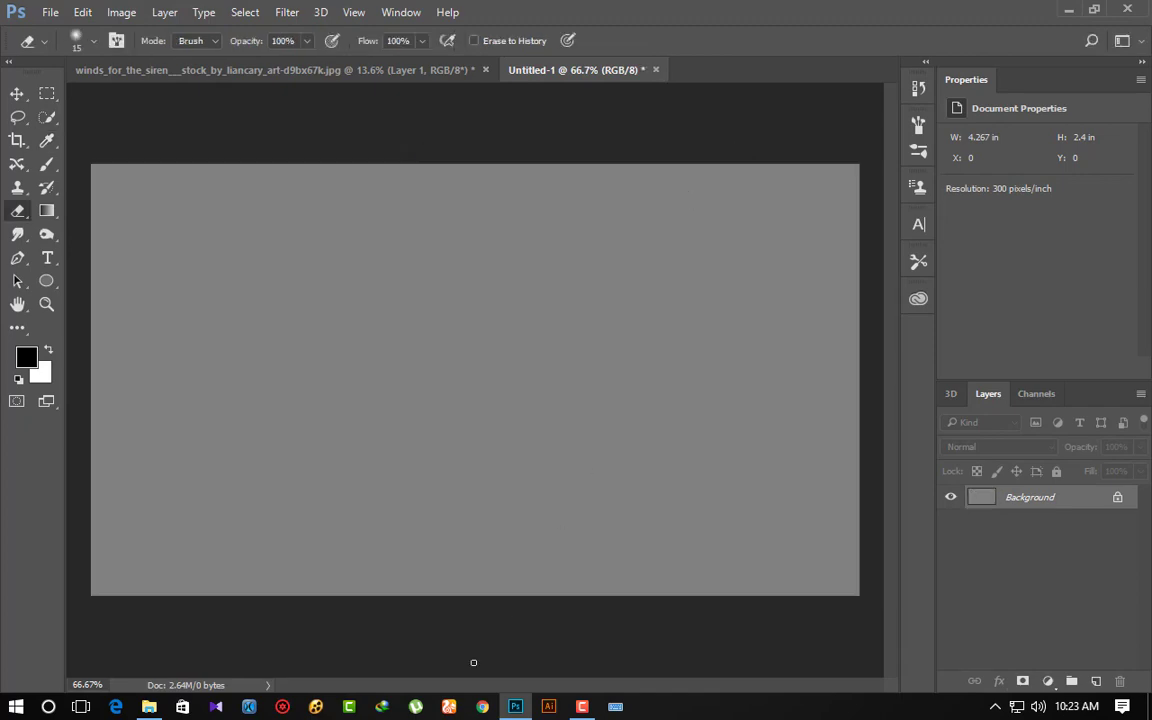
click(149, 706)
- Place beach_stock_11 via Camera Raw at Vibrance -100, Saturation -15, Clarity +11, Blacks +56, Contrast +29
mouse_move(542, 165)
mouse_down()
mouse_move(544, 499)
mouse_move(466, 410)
mouse_move(584, 421)
mouse_up()
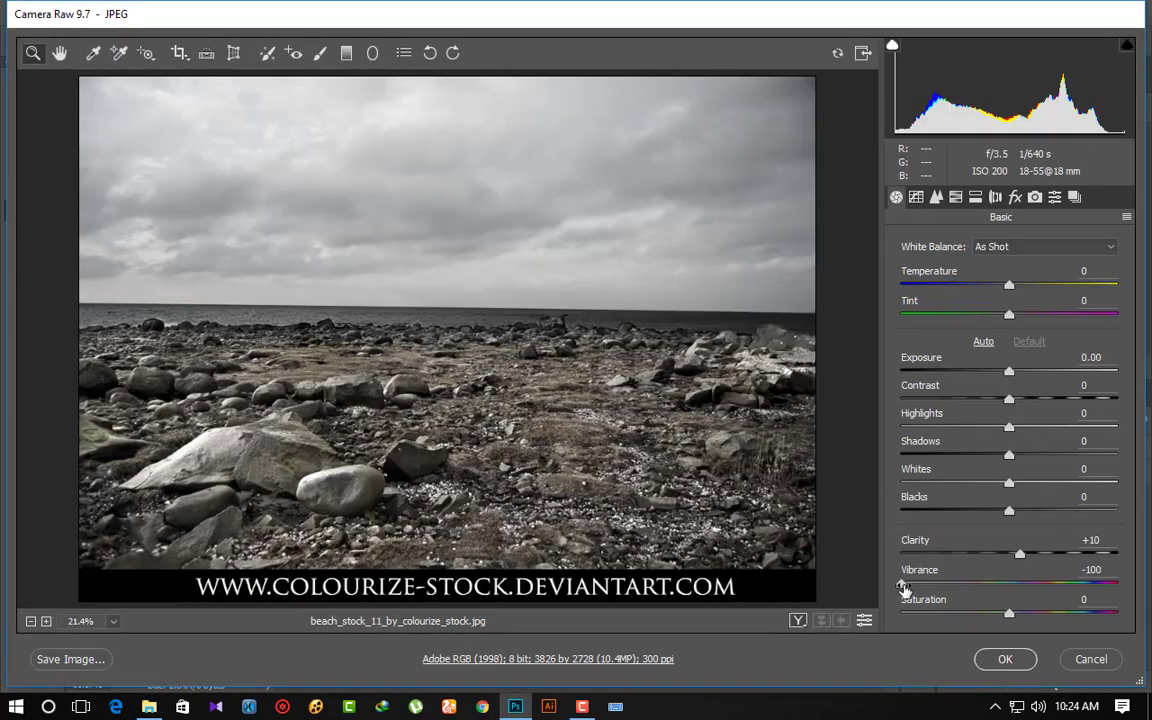
mouse_move(903, 584)
mouse_down()
mouse_move(960, 584)
mouse_move(902, 586)
mouse_up()
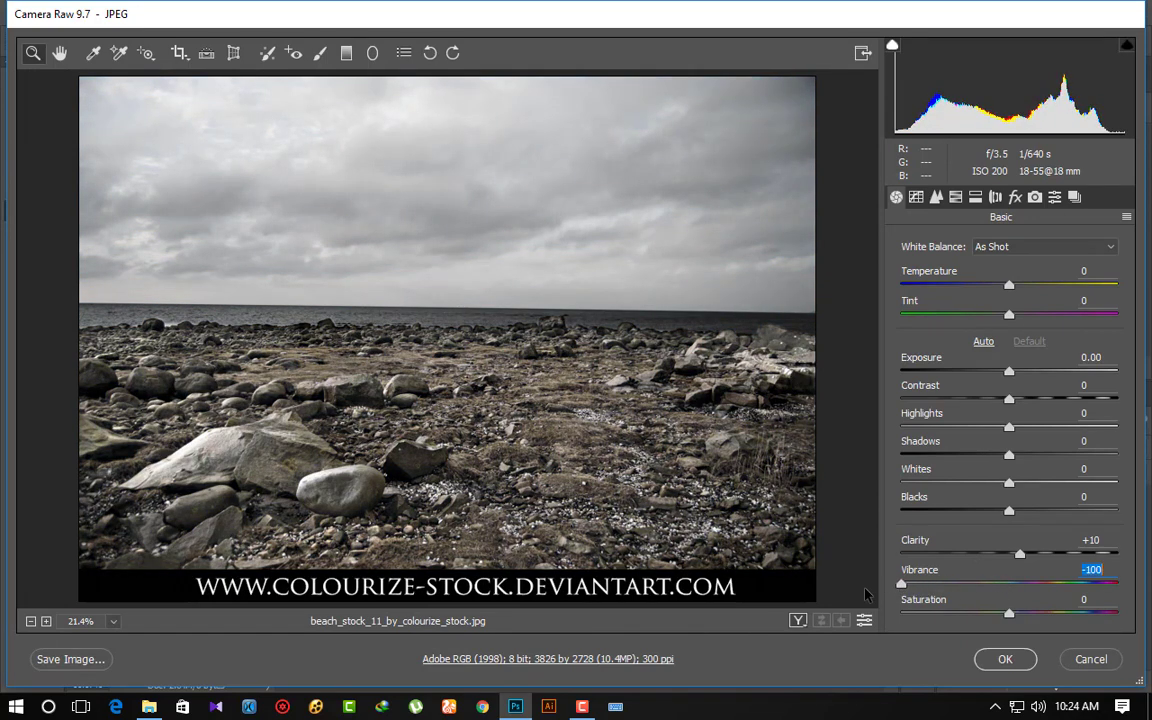
mouse_move(1009, 613)
mouse_down()
mouse_move(960, 613)
mouse_move(990, 615)
mouse_up()
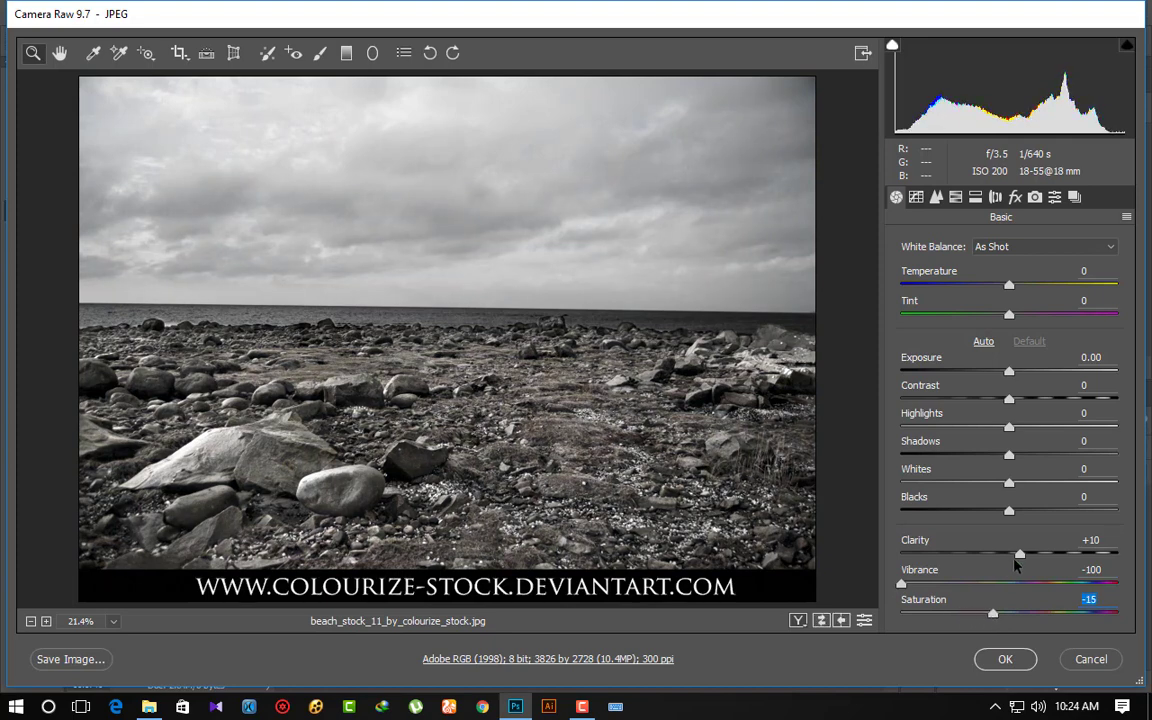
drag(1039, 557, 1021, 557)
drag(1033, 511, 1069, 511)
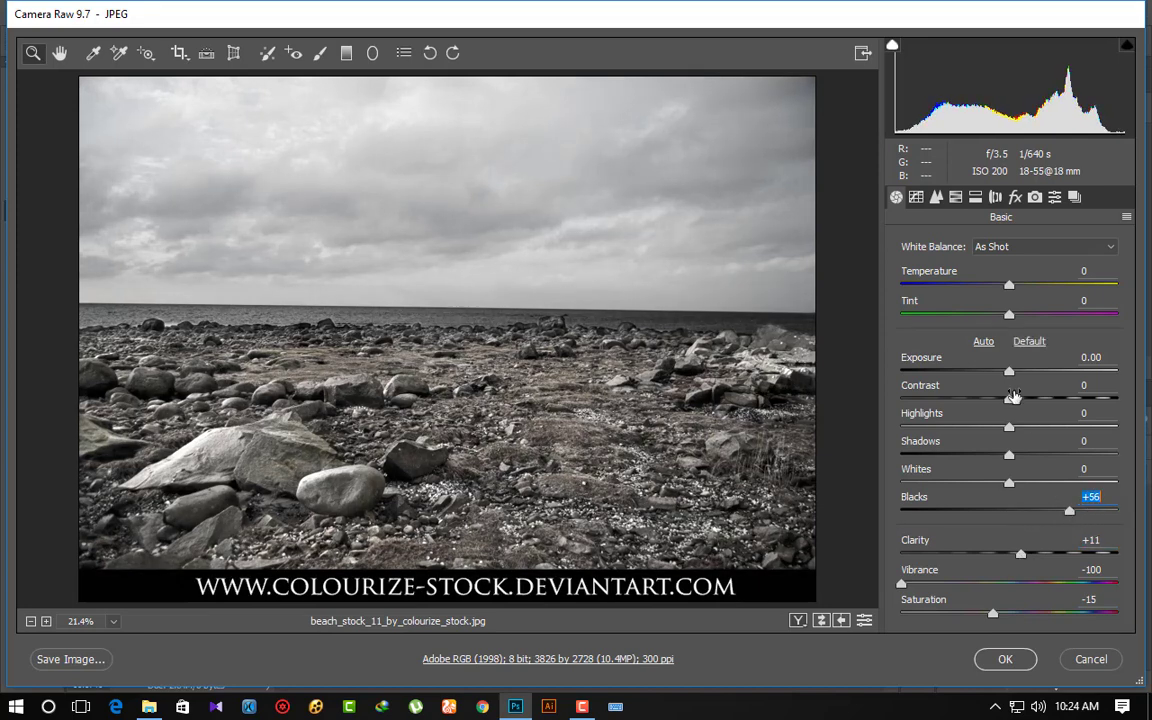
mouse_move(1010, 400)
mouse_down()
mouse_move(1040, 398)
mouse_move(1004, 373)
mouse_up()
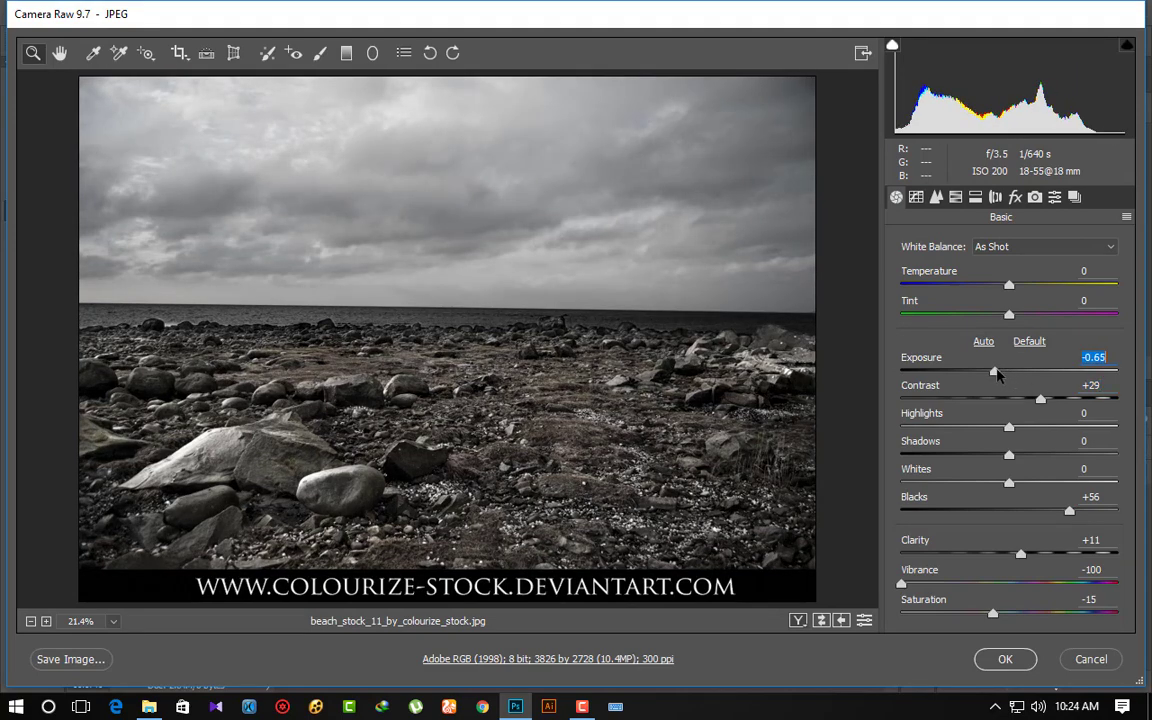
click(1005, 659)
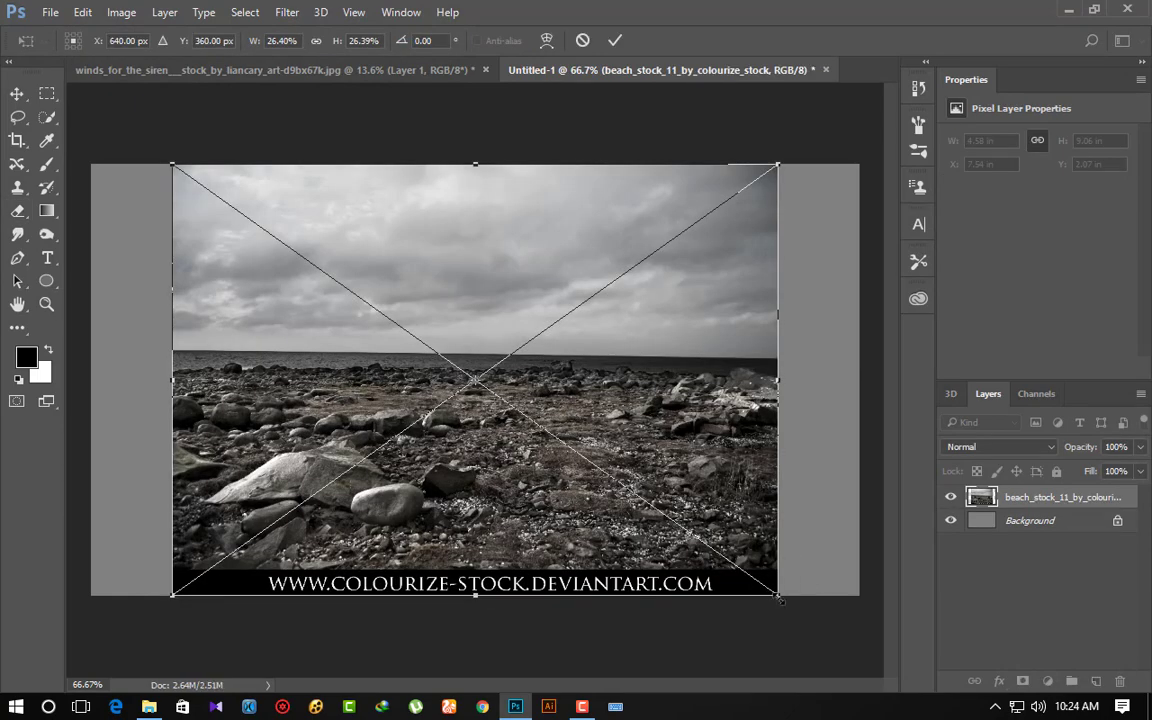
- Stretch the beach layer to fill the whole canvas and commit the transform
drag(780, 598, 853, 648)
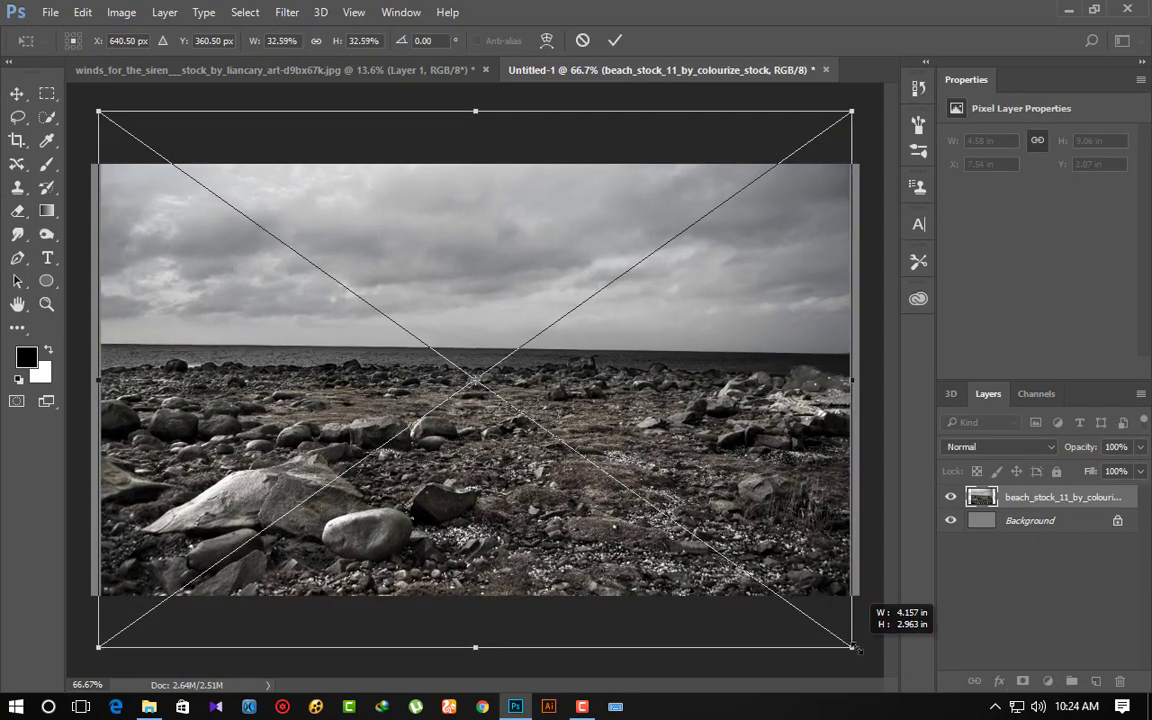
drag(855, 648, 860, 634)
drag(531, 634, 538, 630)
drag(478, 106, 489, 150)
key(e)
key(Return)
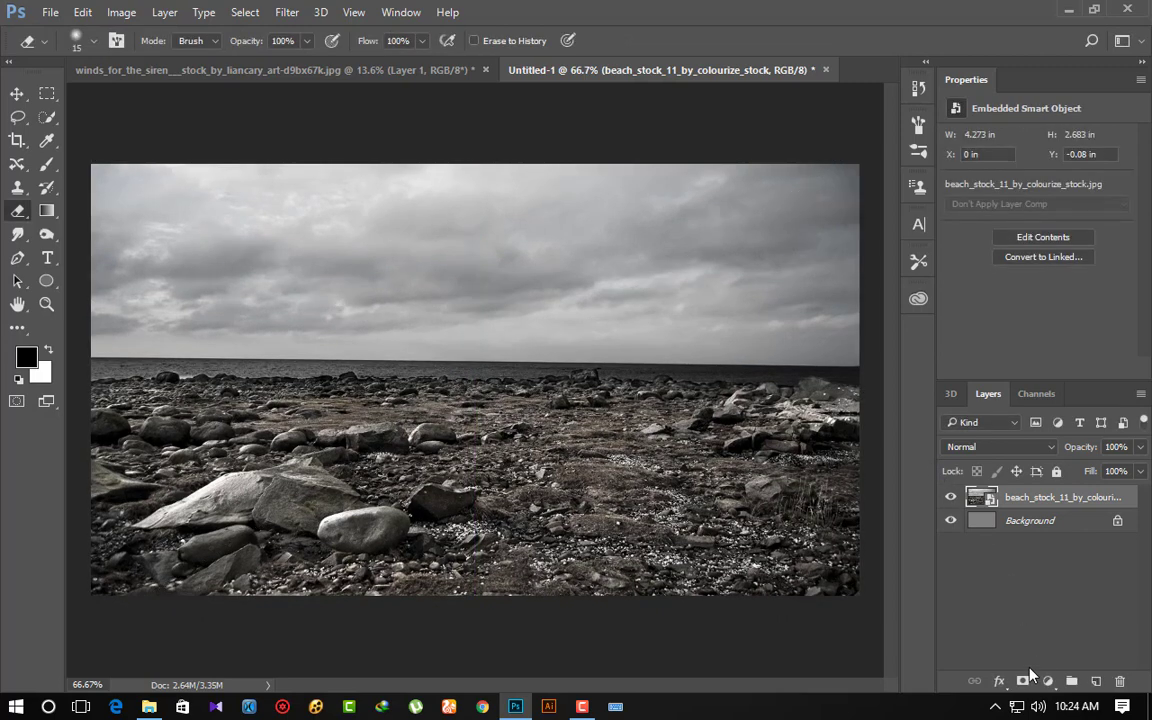
- Mask the beach layer and draw black-to-white gradients fading the sky to flat gray
click(1024, 682)
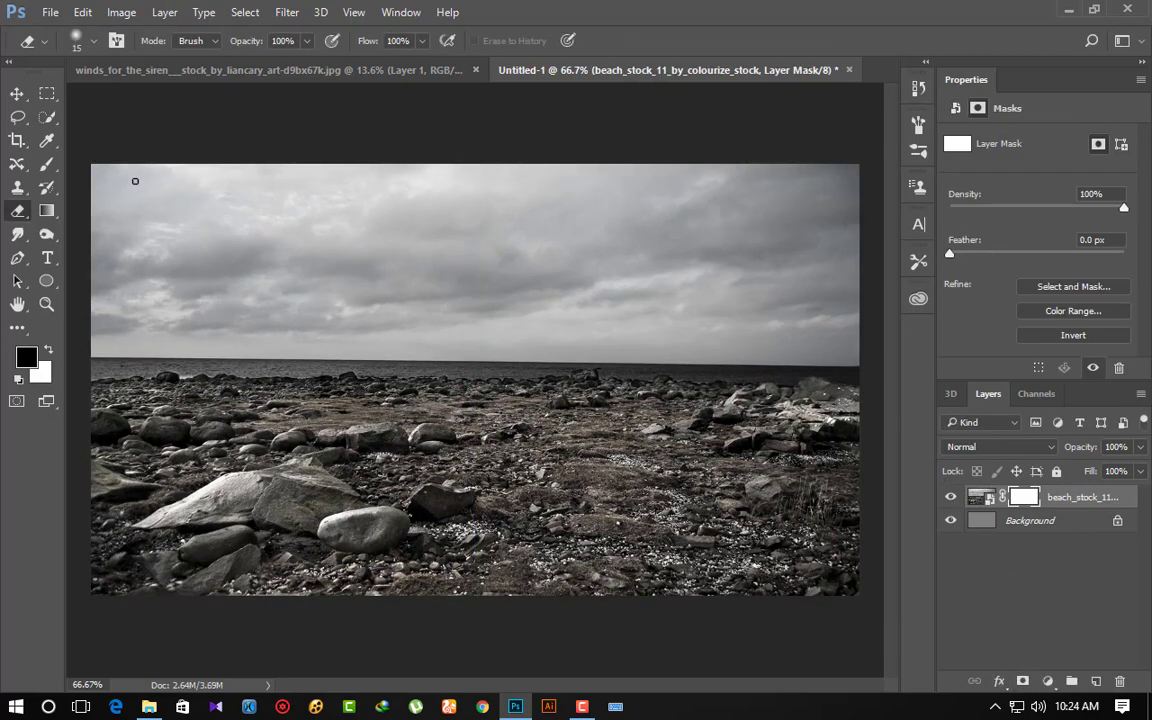
right_click(47, 210)
click(110, 192)
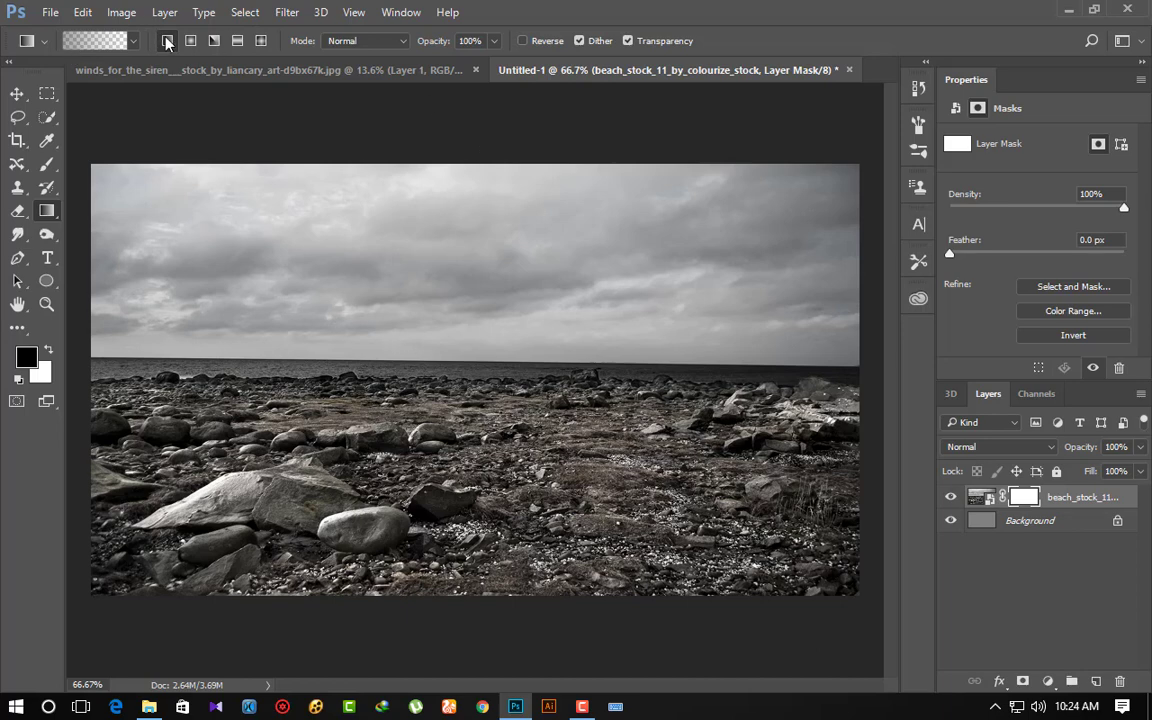
drag(421, 208, 418, 399)
drag(461, 260, 476, 424)
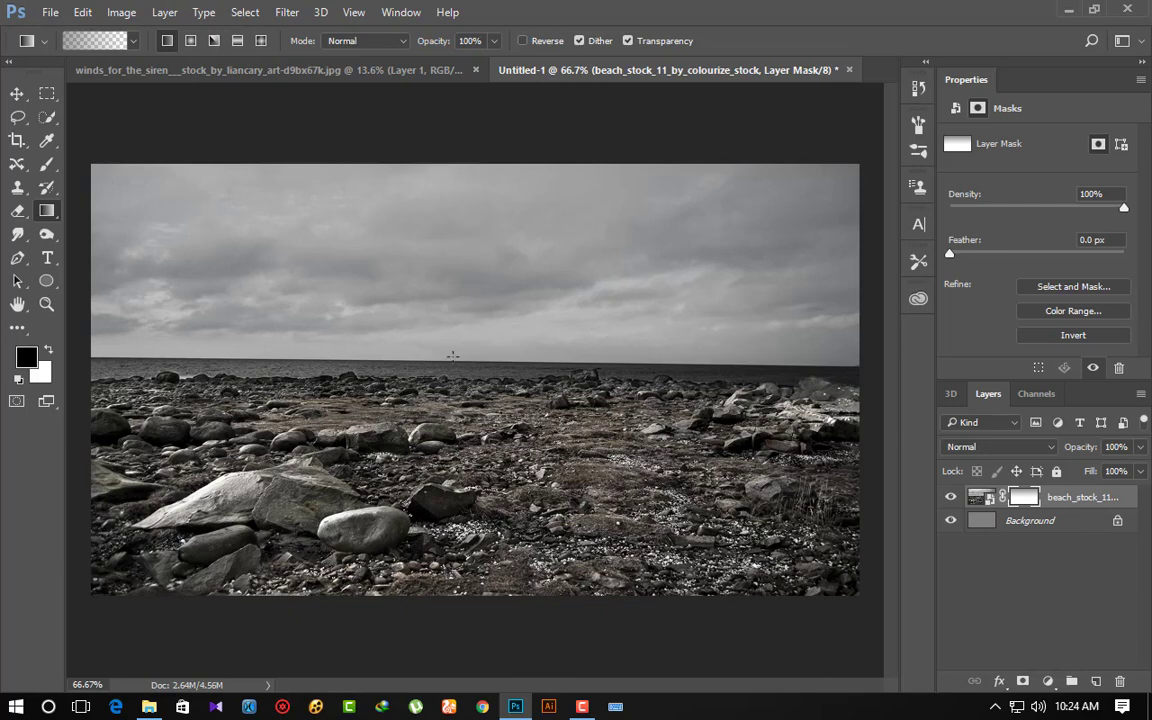
drag(476, 160, 476, 340)
drag(499, 198, 499, 411)
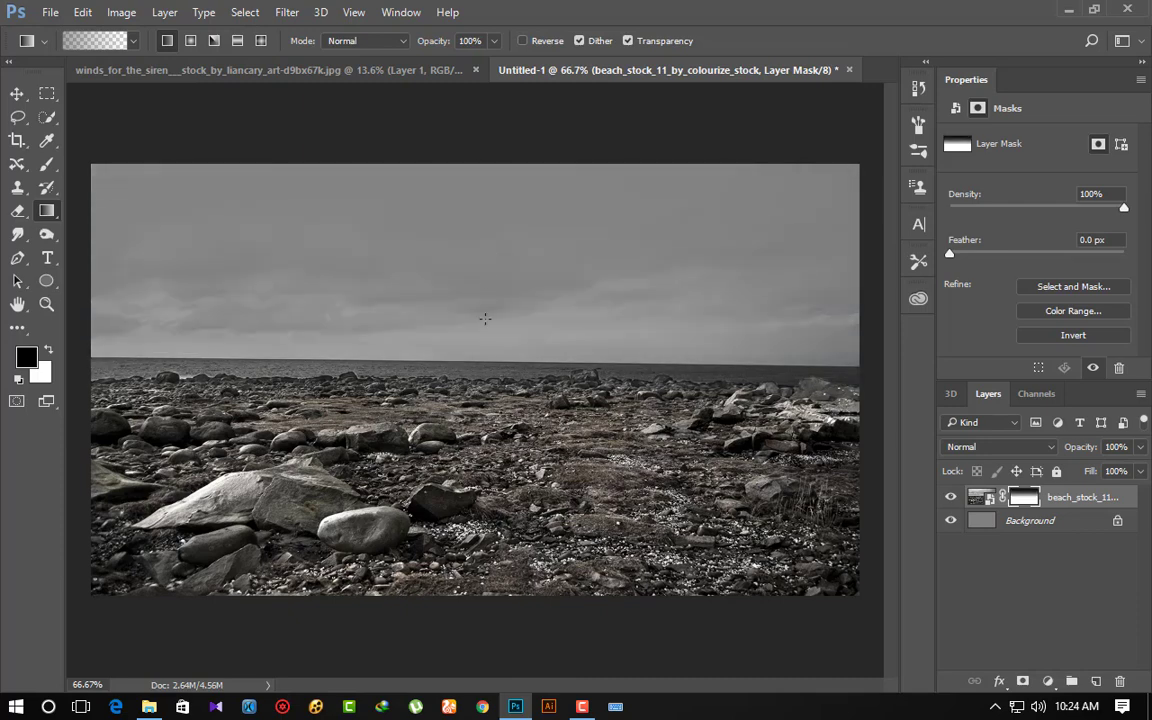
- Refine the mask gradients into soft mist along the horizon, then select the forest photo file
drag(444, 350, 444, 292)
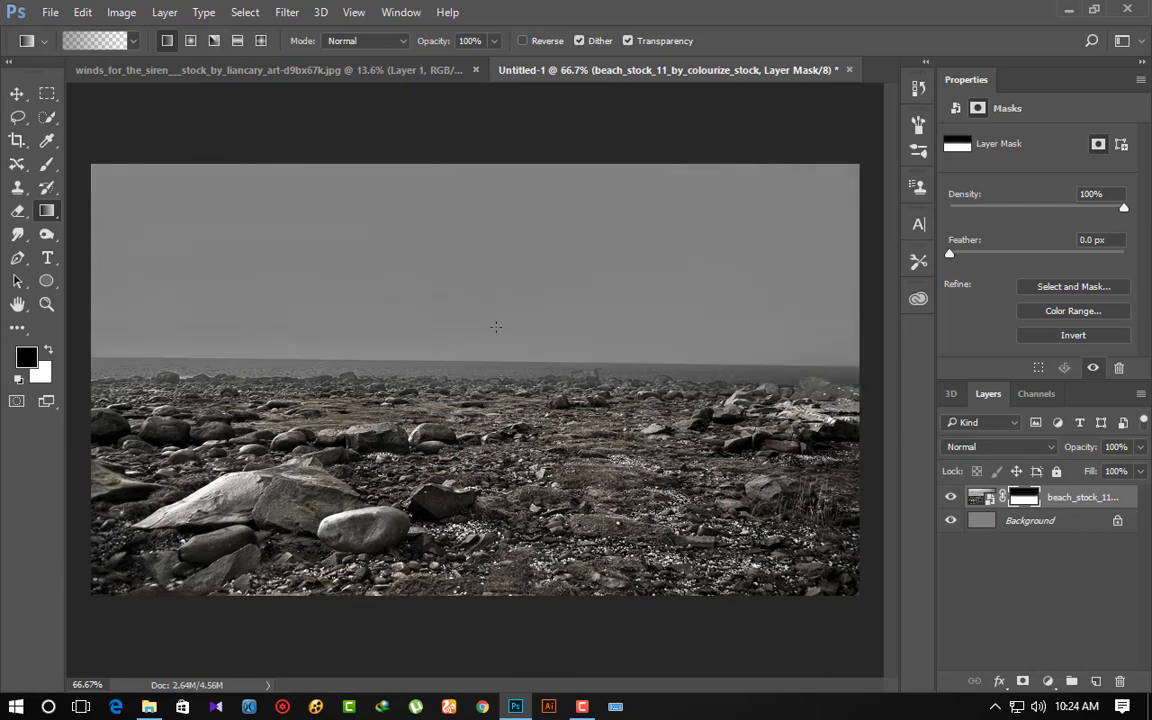
drag(490, 380, 490, 195)
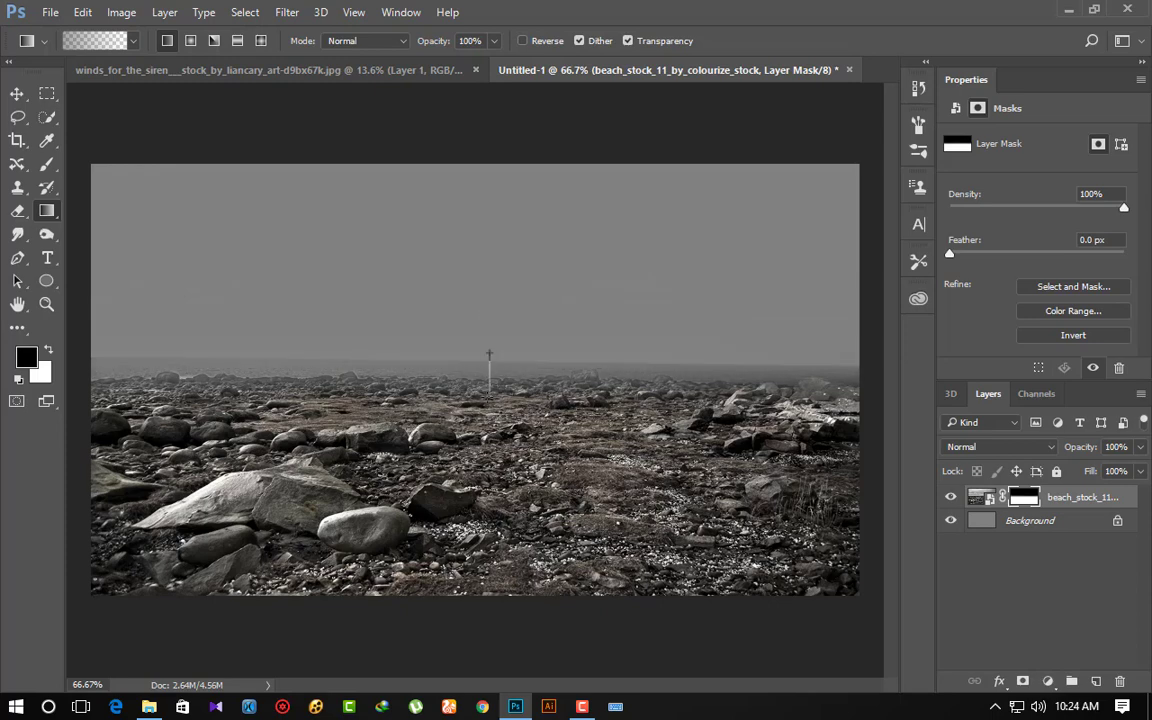
drag(489, 354, 489, 354)
drag(487, 382, 486, 341)
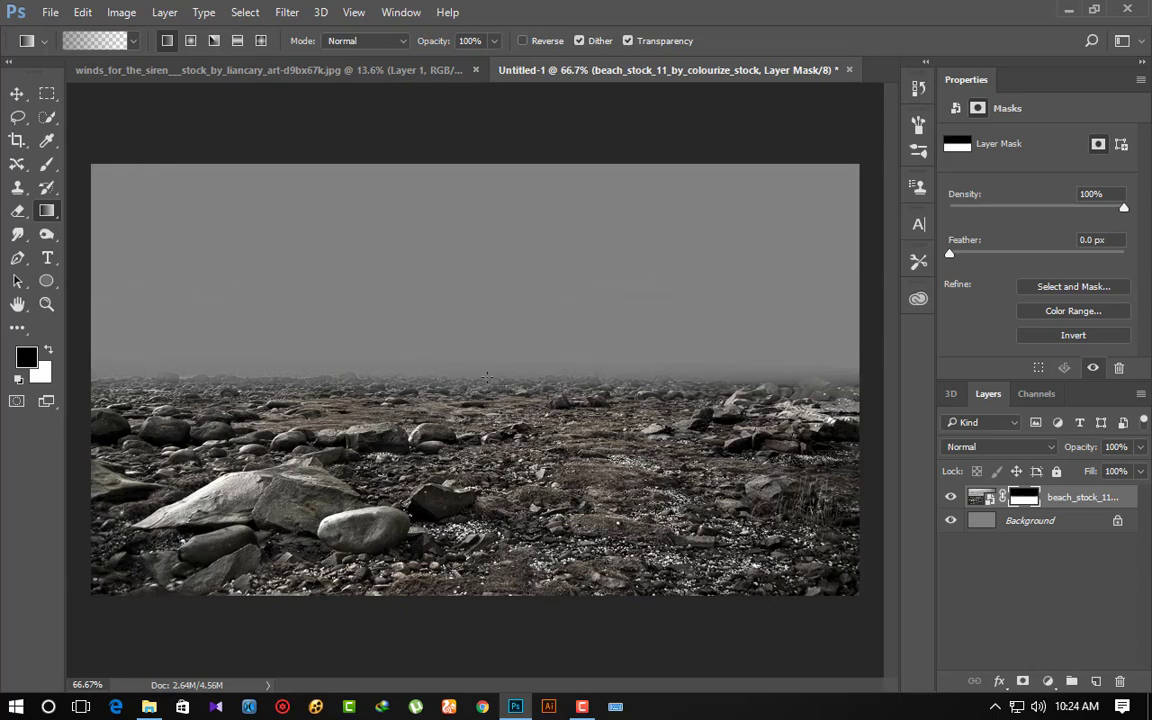
drag(487, 382, 486, 341)
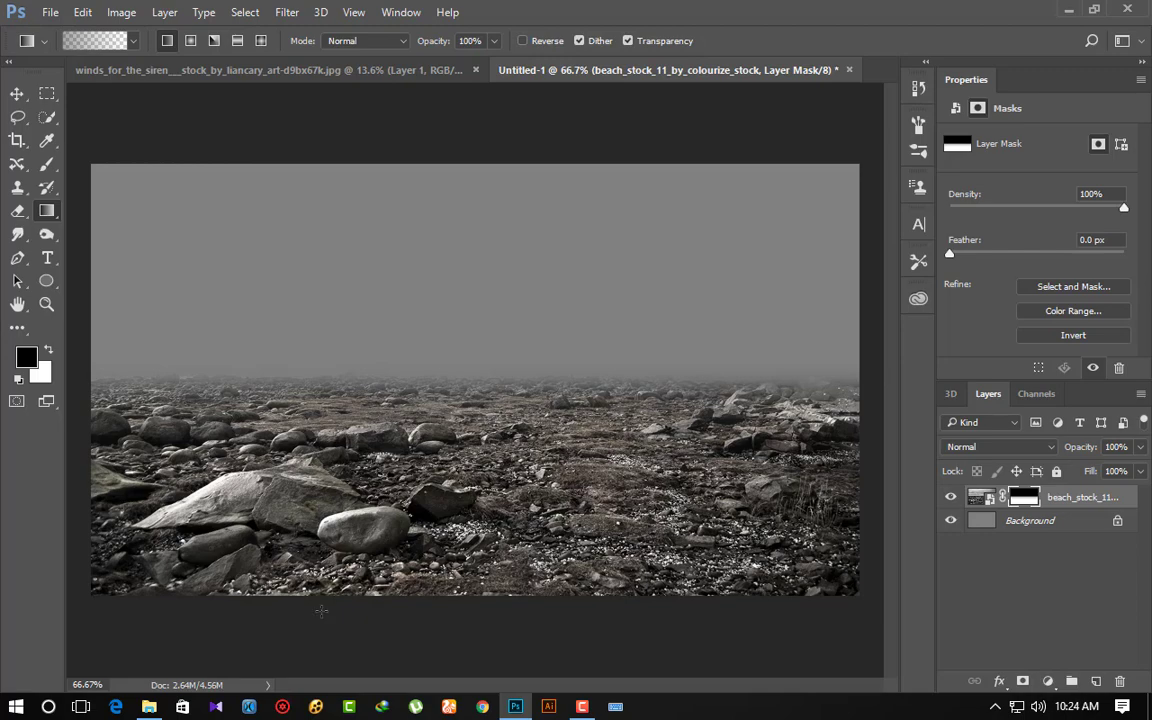
click(149, 707)
- Place misty_moors_road through Camera Raw with Vibrance lowered to -61
mouse_move(652, 185)
mouse_down()
mouse_move(640, 340)
mouse_move(507, 410)
mouse_move(491, 362)
mouse_up()
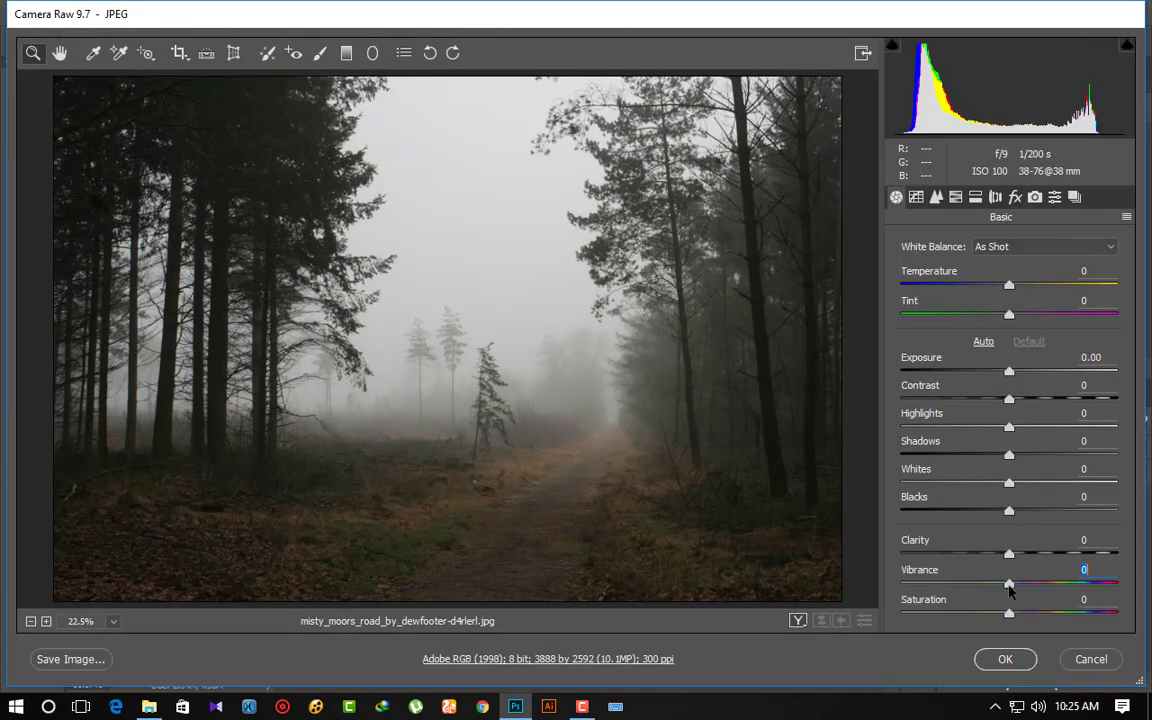
drag(1009, 590, 943, 590)
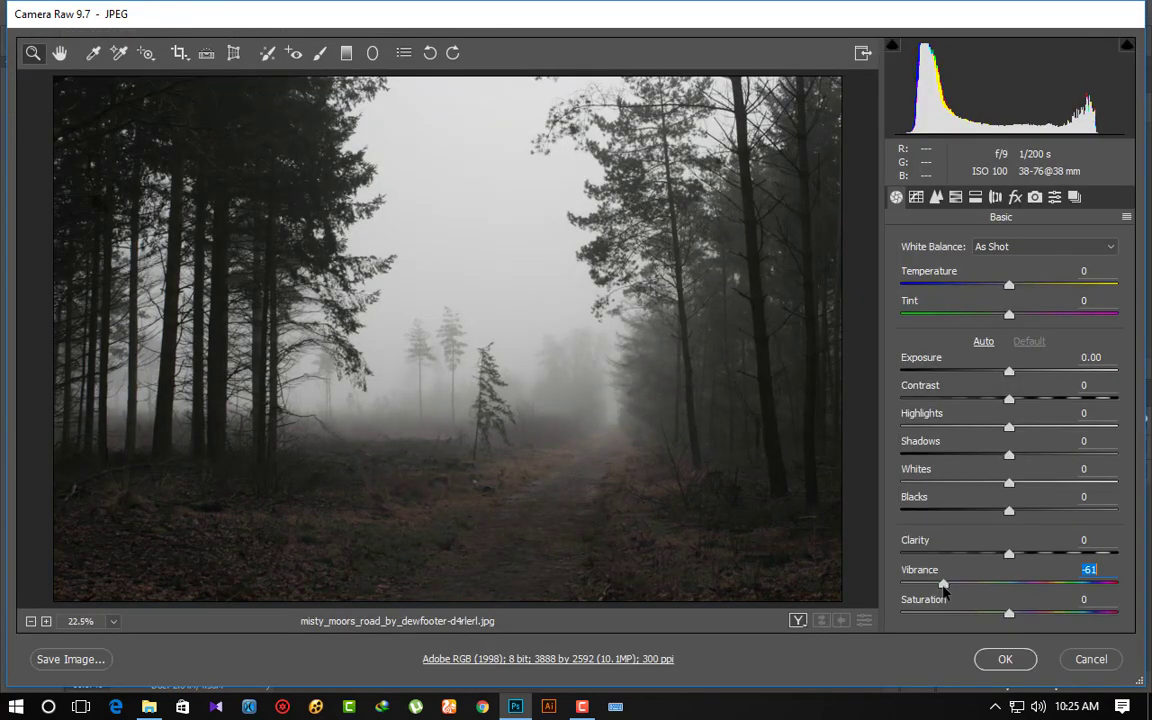
key(Return)
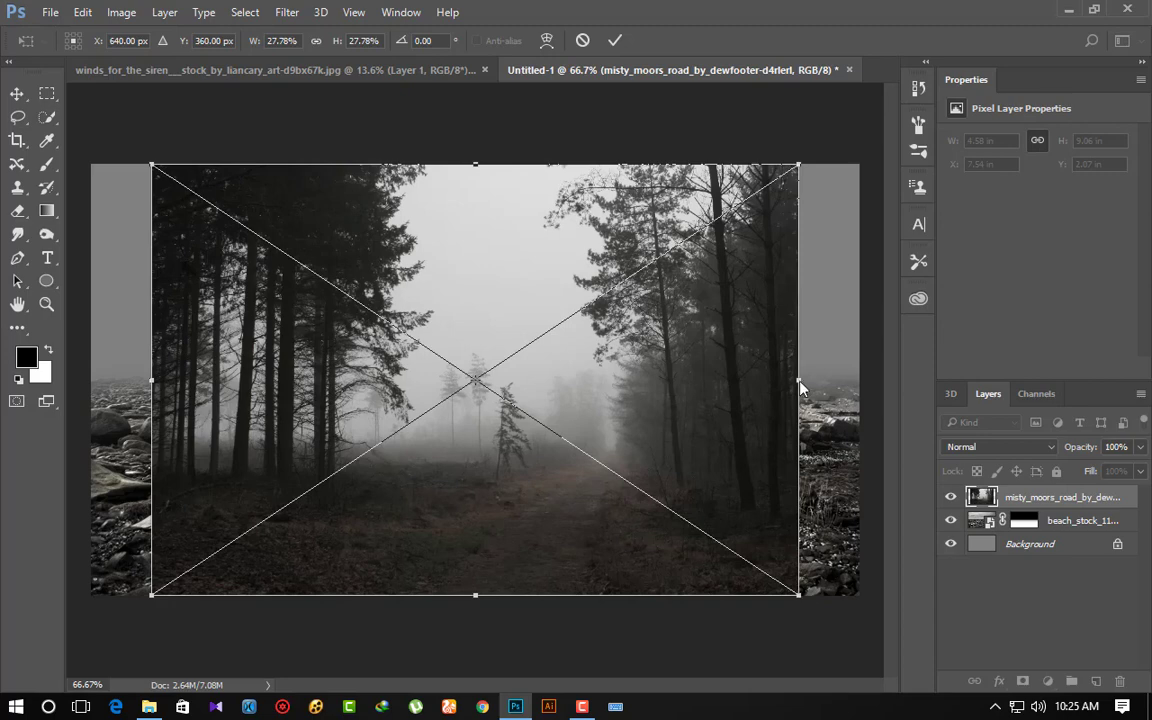
- Stretch the forest layer to the canvas's left and right edges and commit
drag(798, 379, 859, 379)
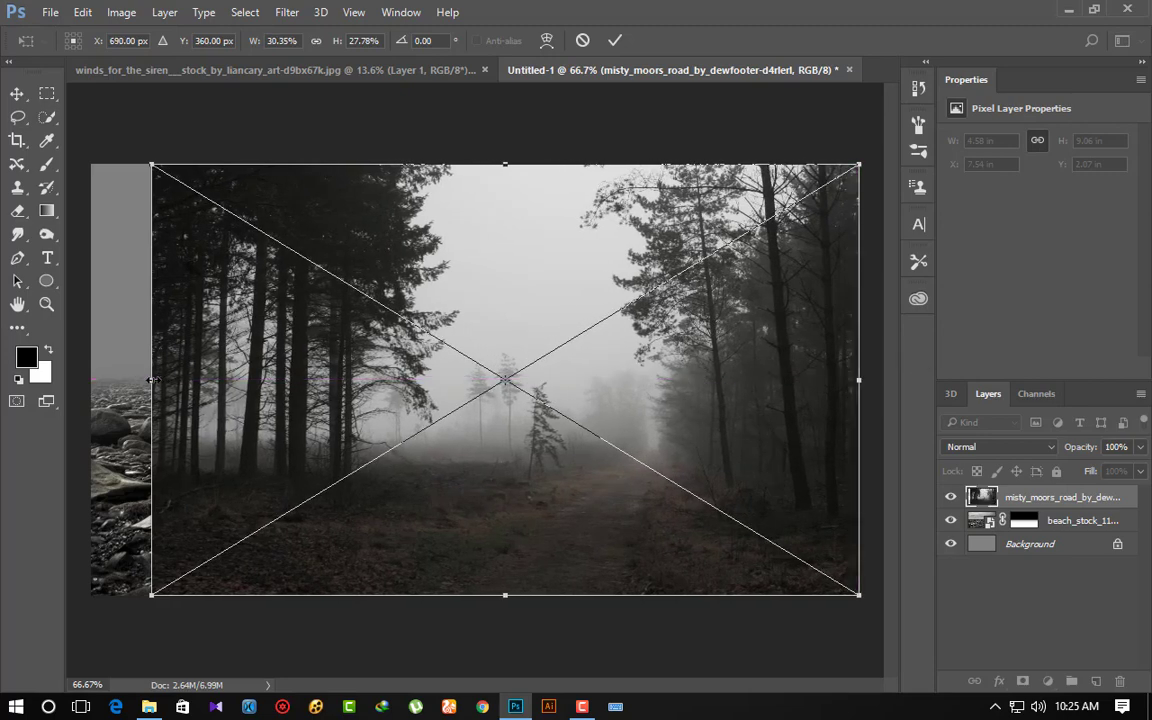
drag(150, 379, 92, 379)
mouse_move(495, 472)
mouse_down()
mouse_move(501, 437)
mouse_move(485, 432)
mouse_up()
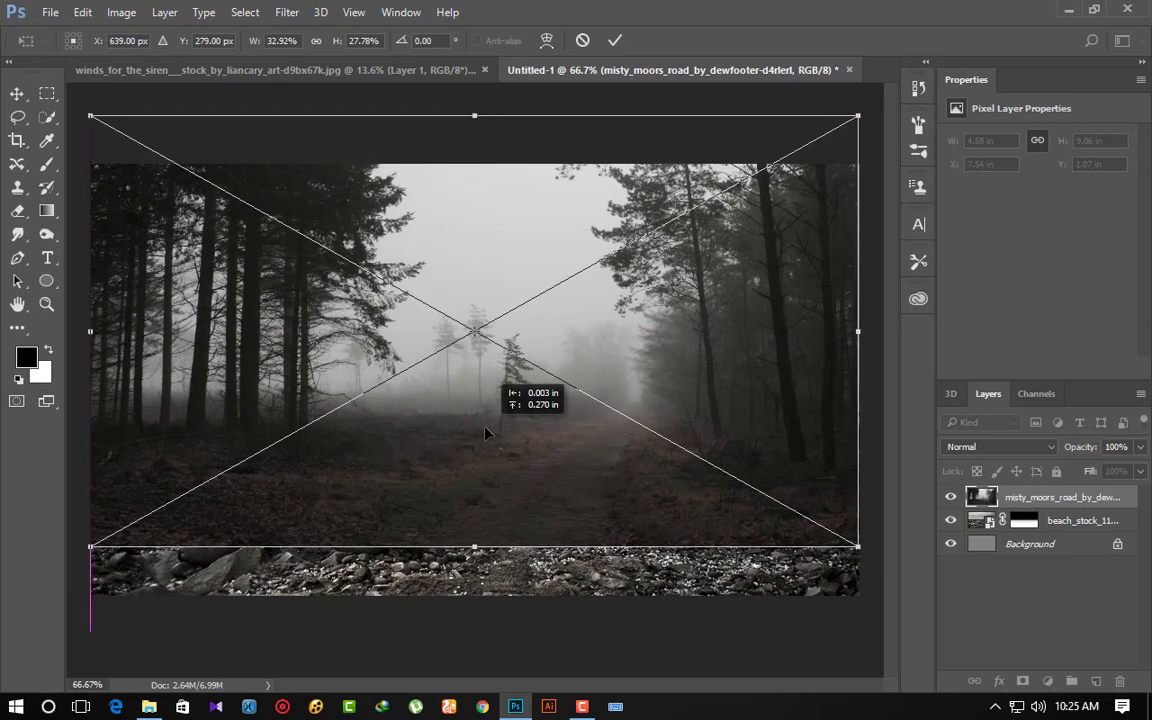
key(Return)
- Mask the forest layer with upward gradients blending its lower edge into the rocky foreground
key(g)
click(1022, 681)
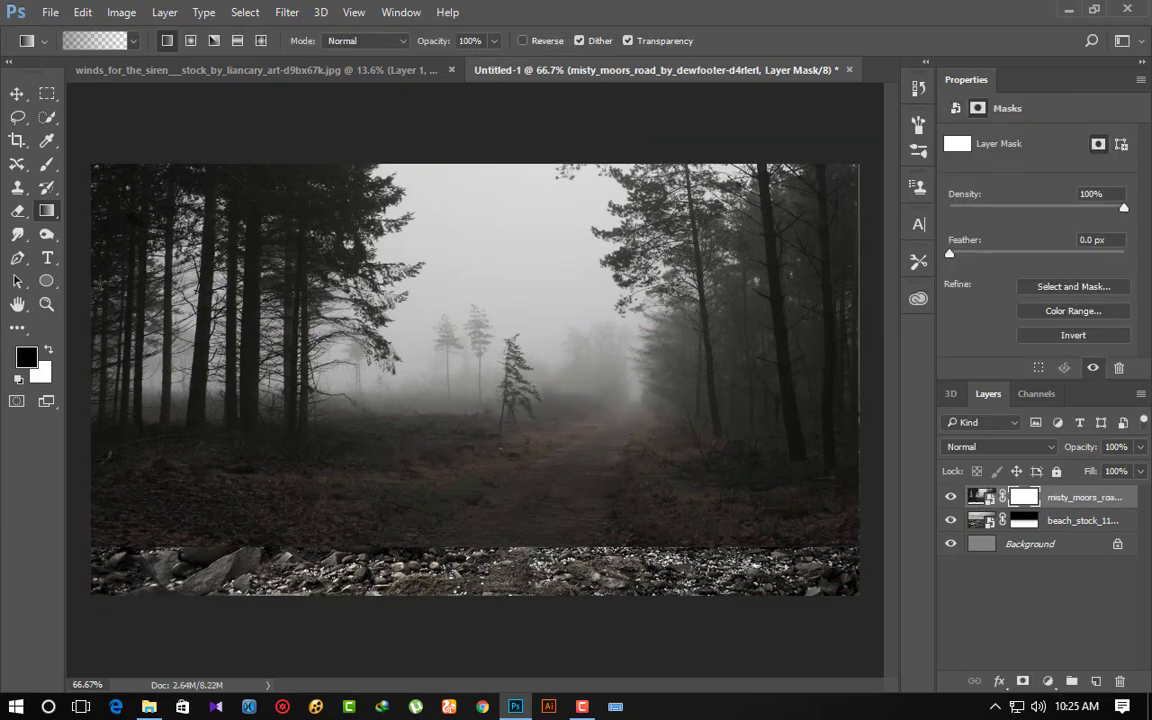
right_click(46, 211)
click(100, 208)
drag(416, 510, 418, 440)
mouse_move(469, 560)
mouse_down()
mouse_move(471, 453)
mouse_move(498, 400)
mouse_up()
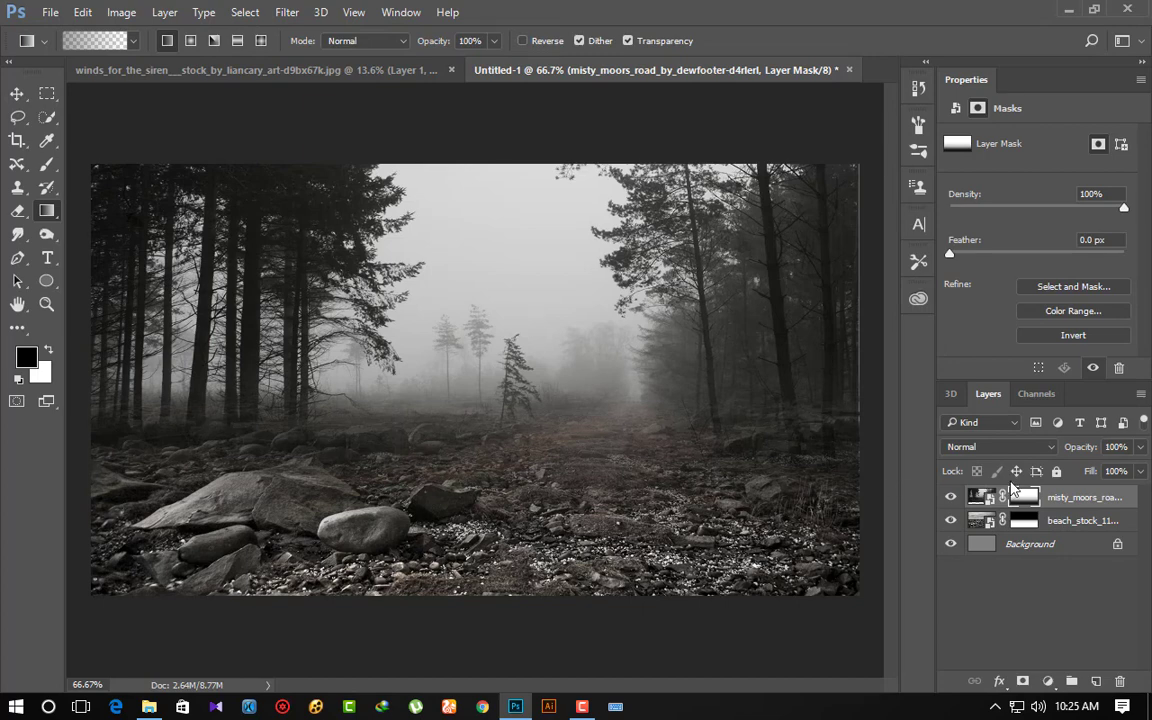
click(983, 500)
- Apply a 5-pixel Gaussian Blur smart filter to the forest road layer
click(287, 12)
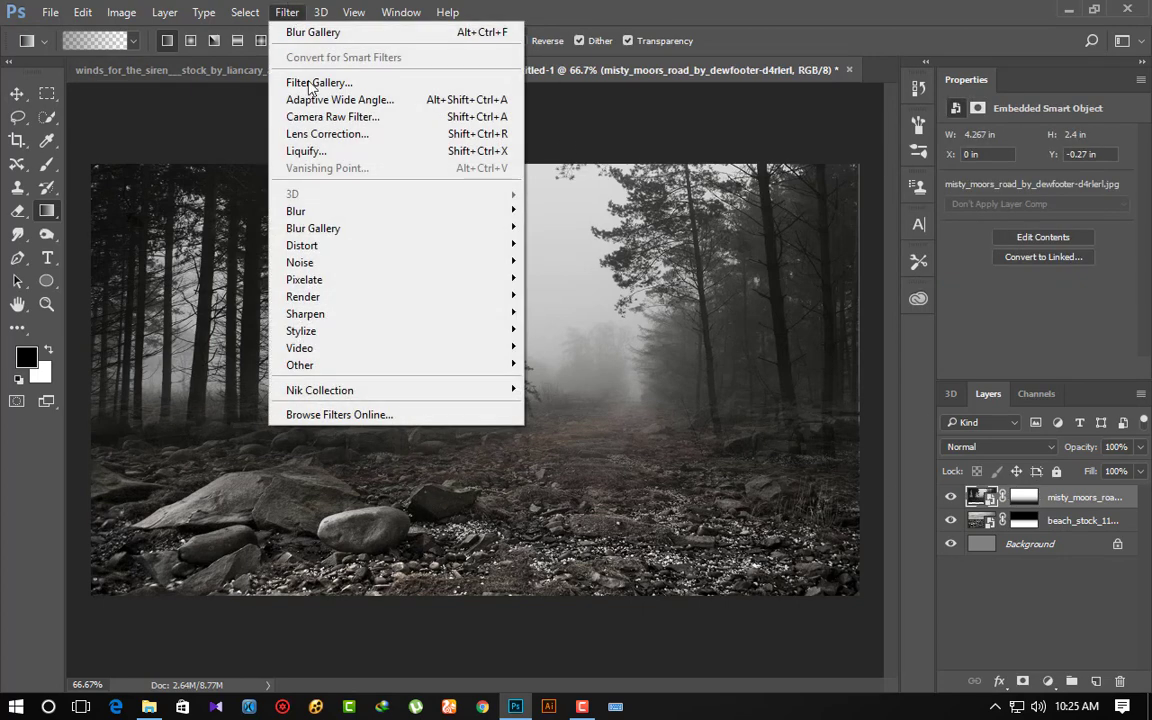
mouse_move(296, 211)
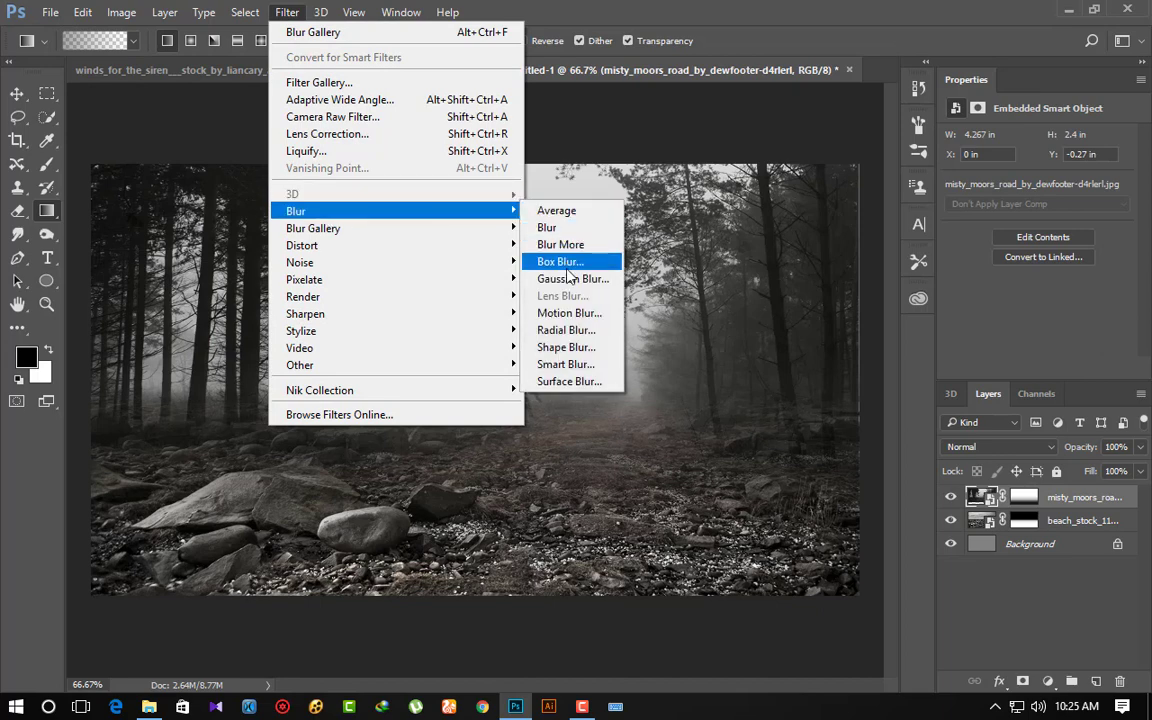
click(560, 279)
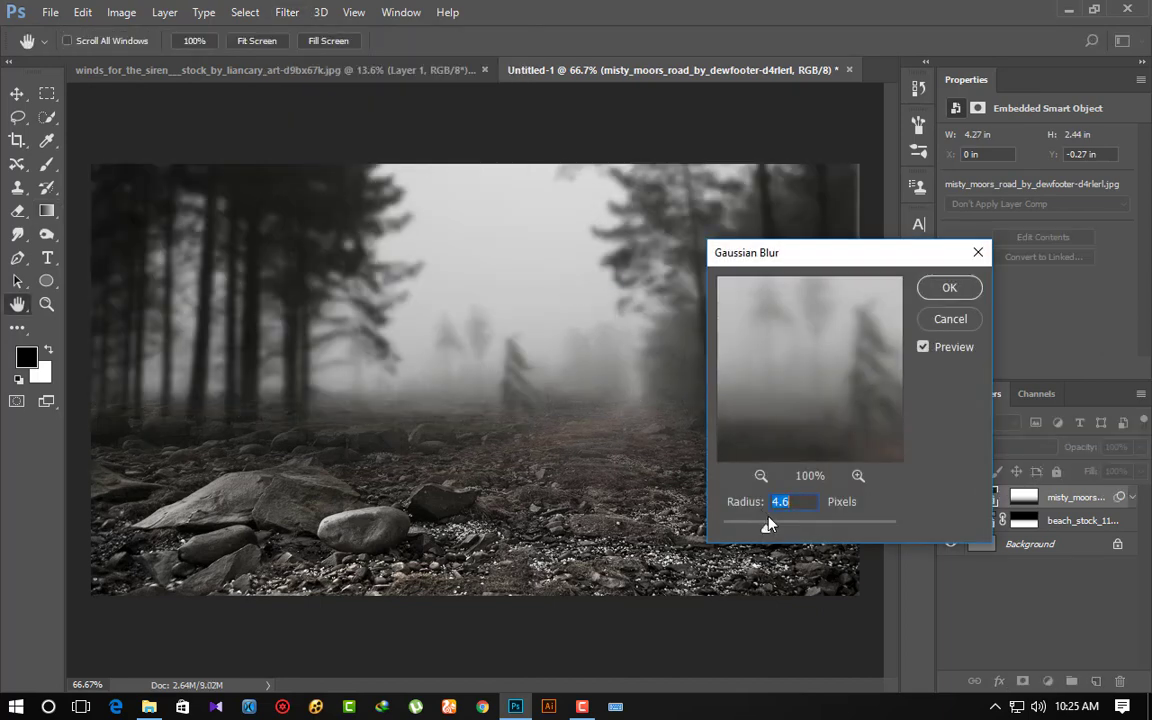
drag(752, 524, 687, 524)
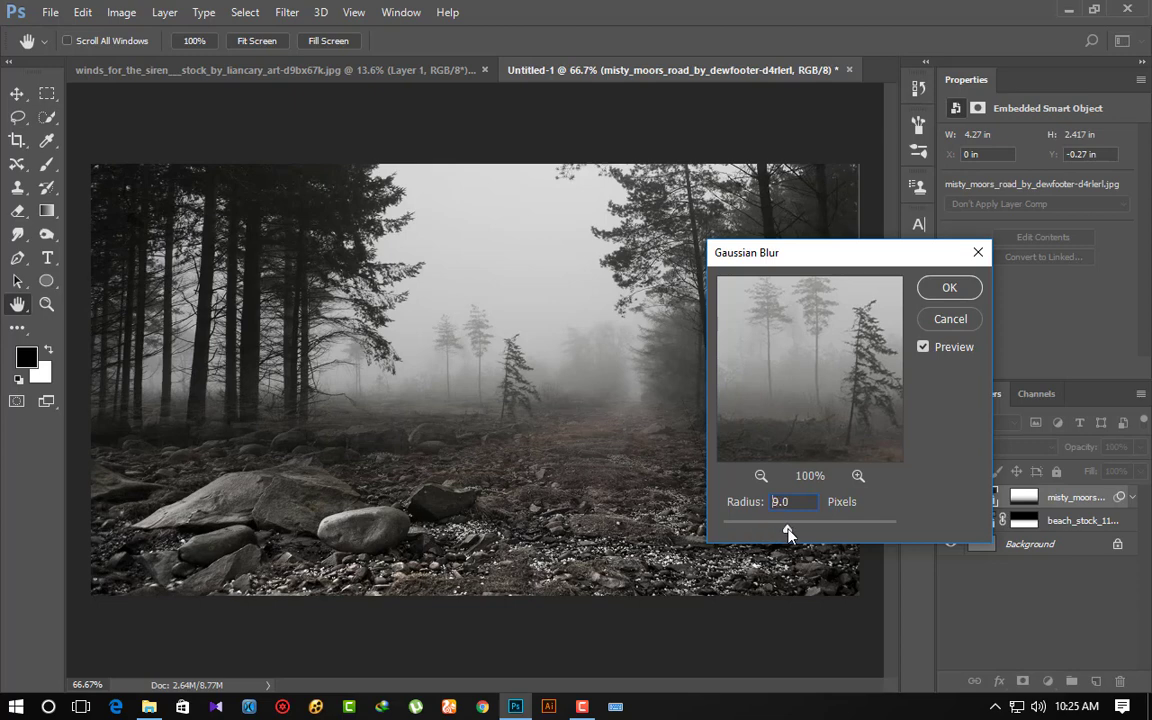
drag(788, 533, 752, 533)
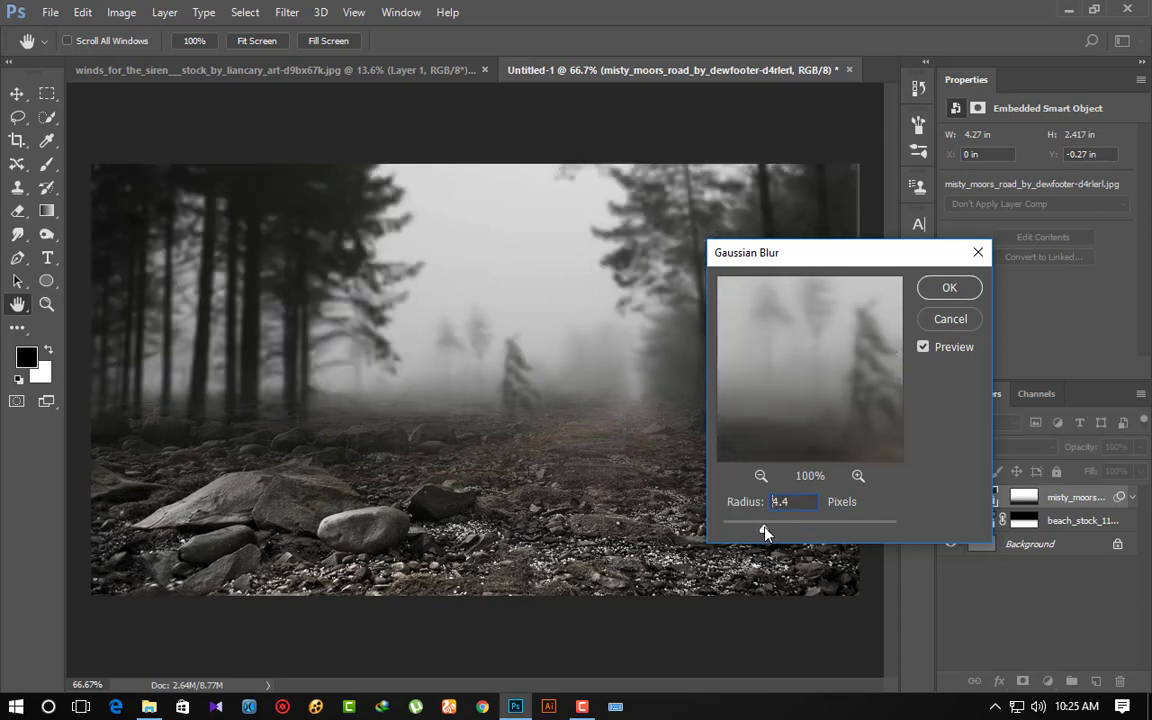
drag(765, 533, 770, 533)
click(941, 296)
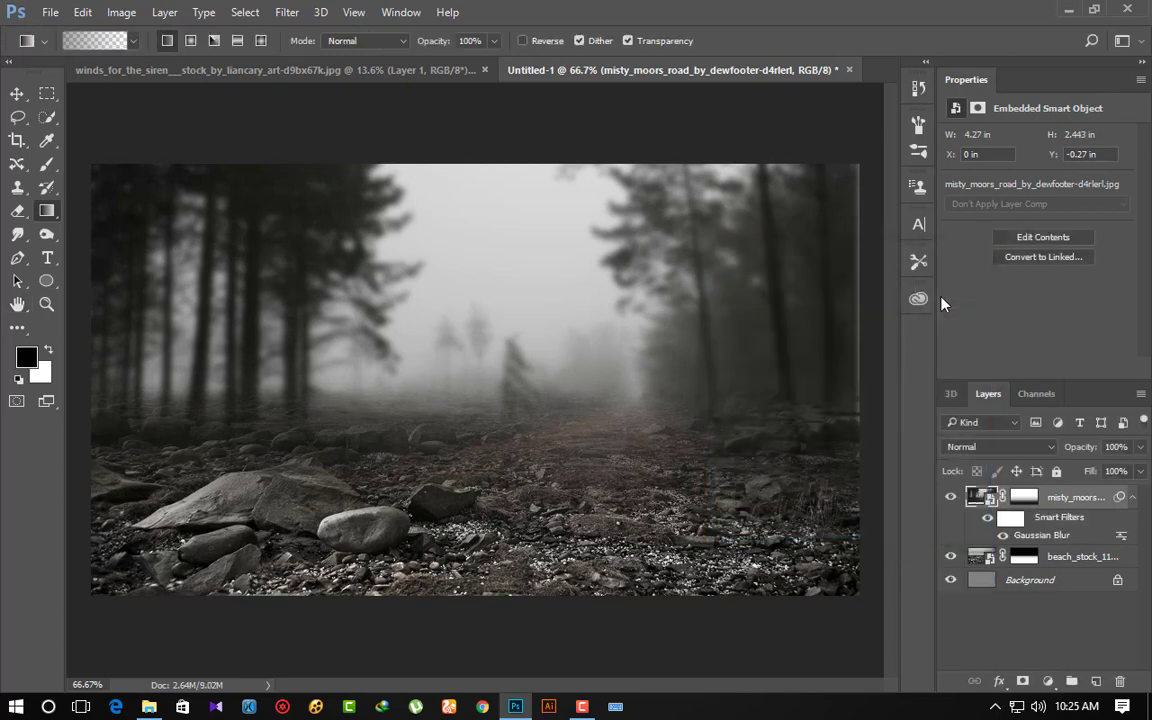
click(17, 93)
- Sample a light grey from the image as the painting colour
scroll(433, 488, up, 1)
scroll(433, 488, up, 1)
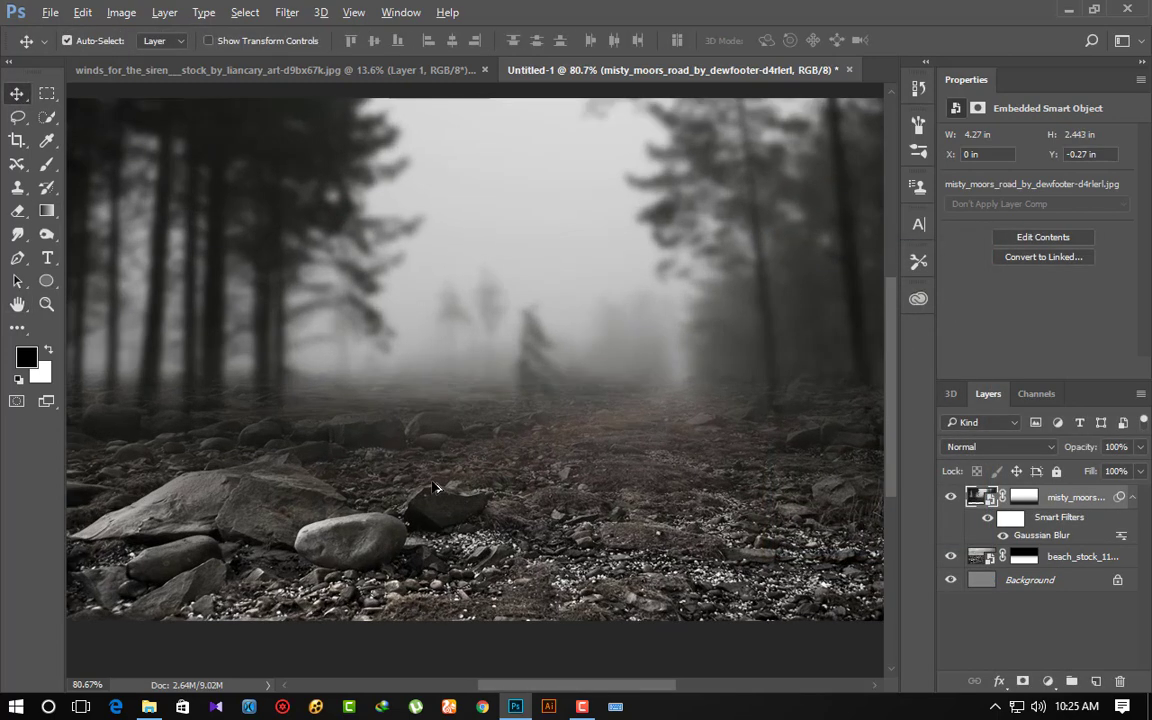
scroll(433, 488, down, 1)
click(47, 143)
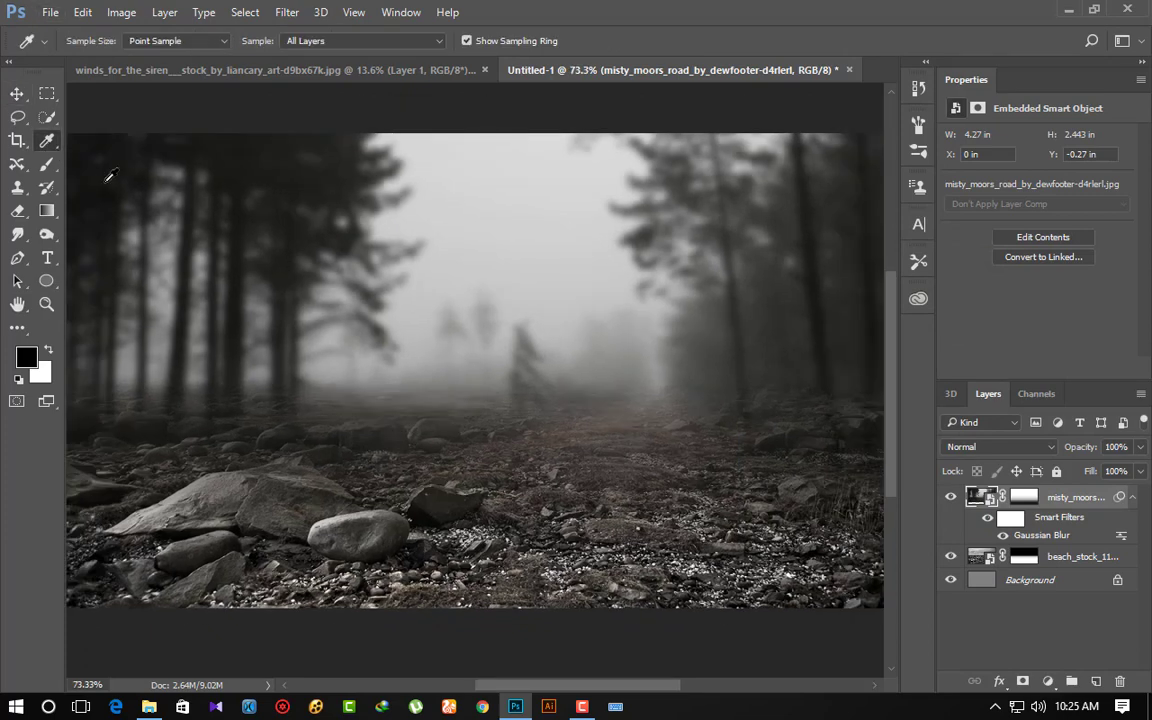
click(580, 340)
- Select the Brush tool with the large soft smoke brush preset 466
scroll(382, 331, down, 2)
click(50, 170)
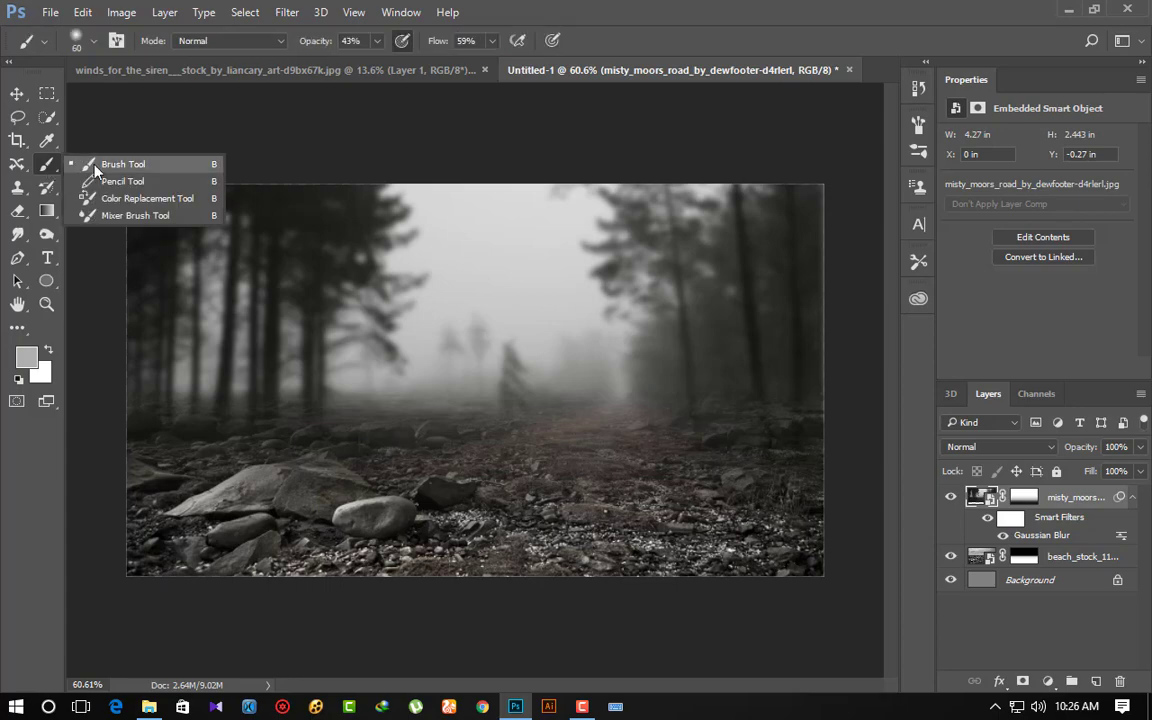
click(85, 160)
click(85, 38)
scroll(548, 566, down, 2)
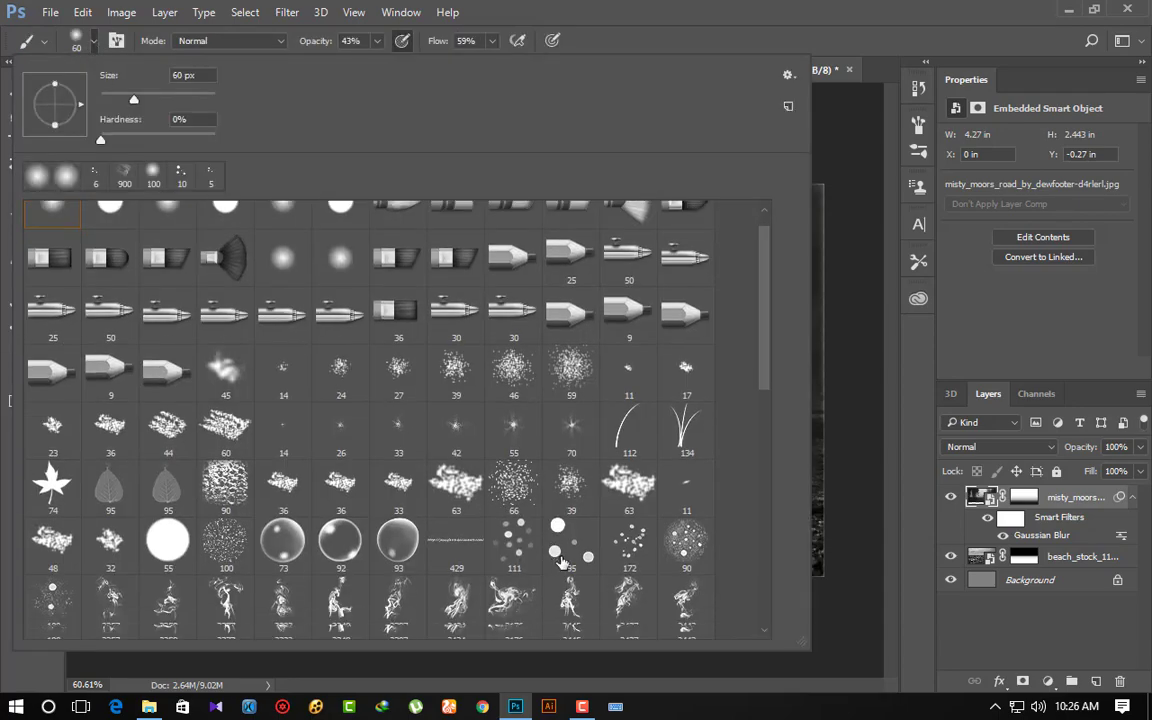
mouse_move(764, 347)
mouse_down()
mouse_move(780, 485)
mouse_move(770, 572)
mouse_move(752, 270)
mouse_move(779, 540)
mouse_up()
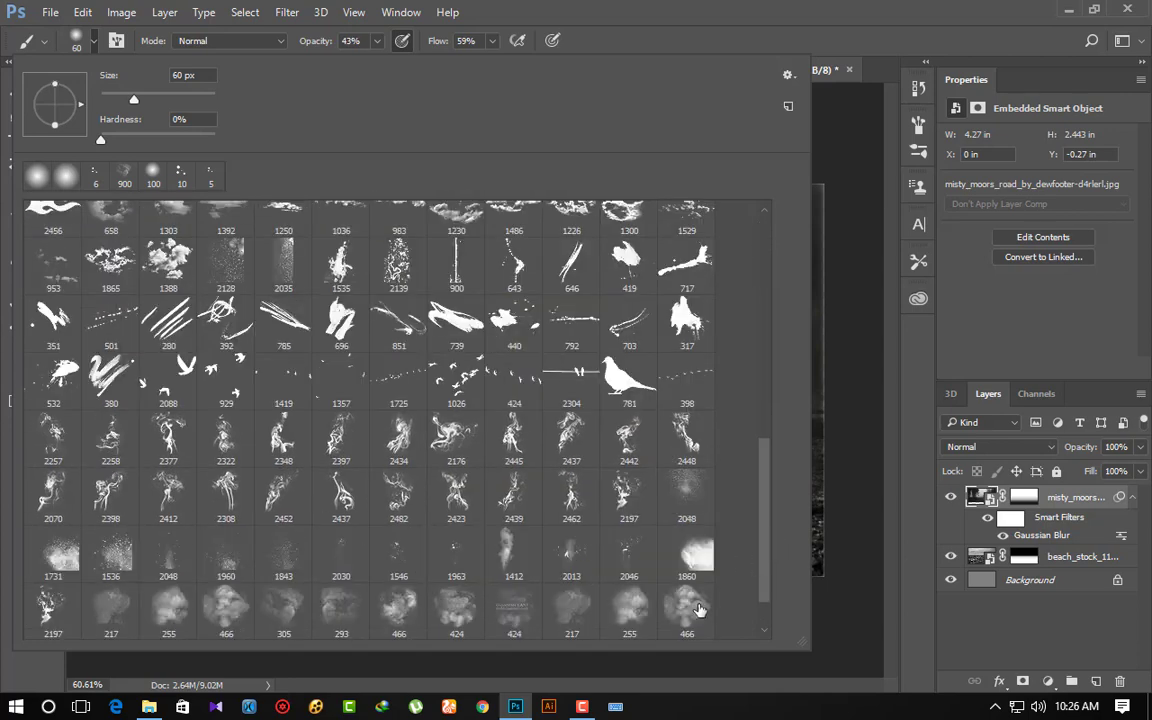
double_click(688, 606)
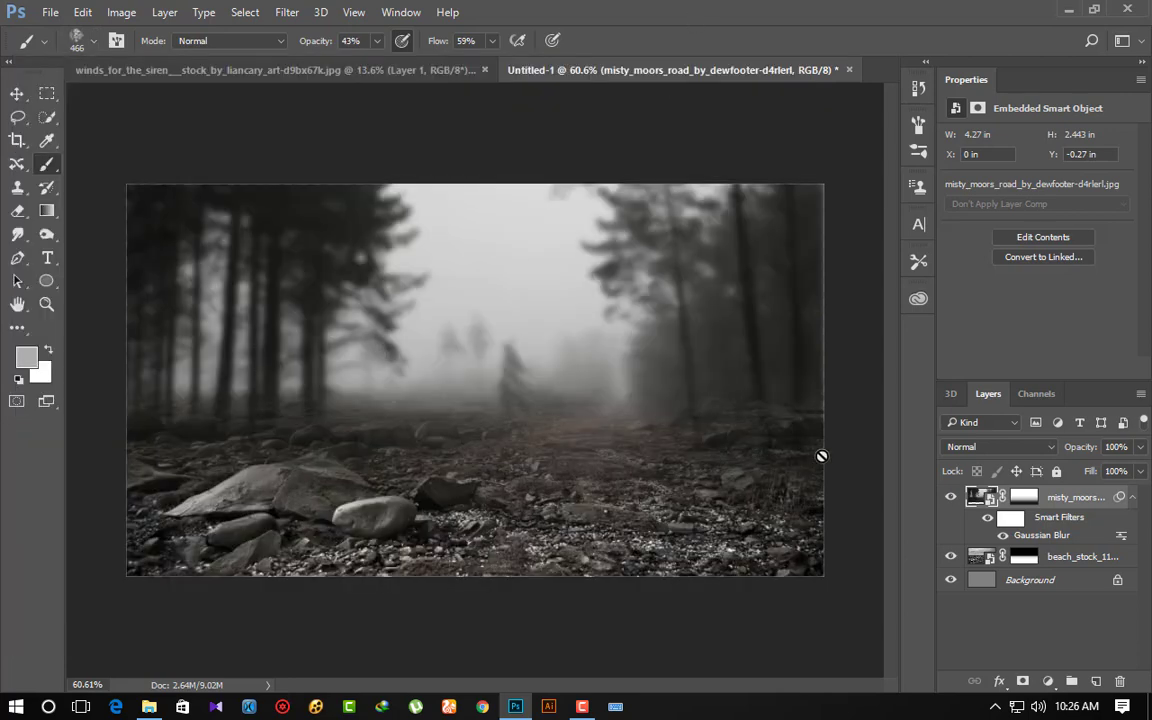
- On a new layer, paint fog across the lower scene at 100% opacity
click(1096, 681)
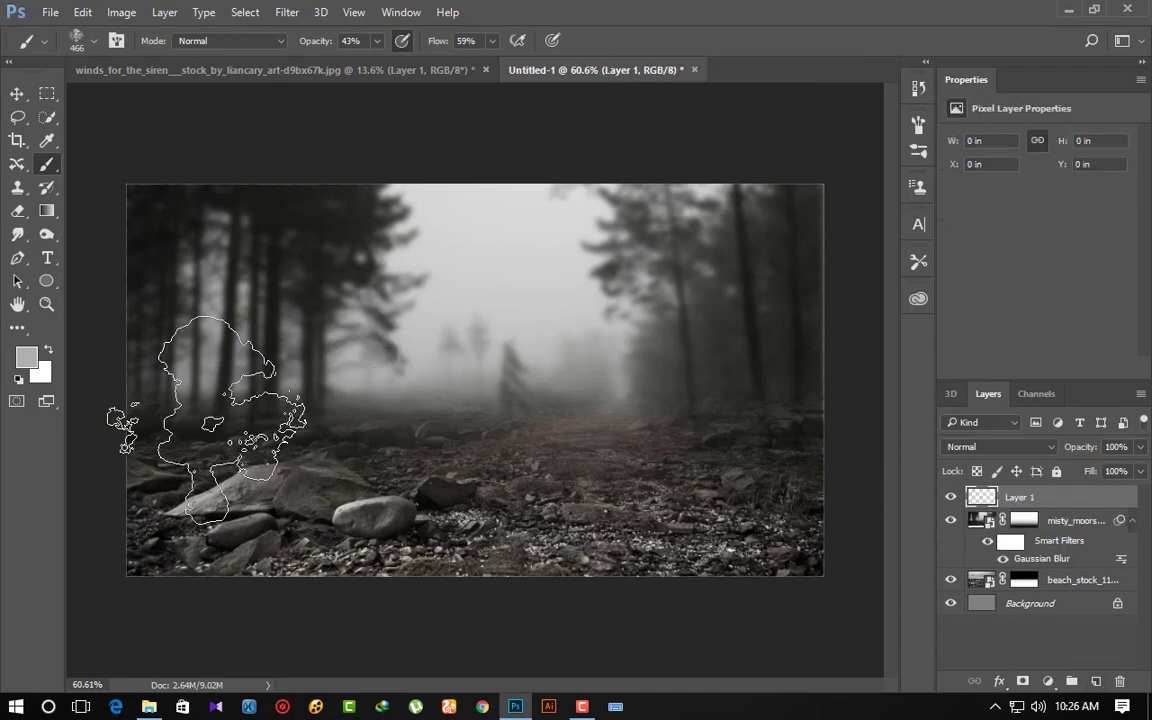
click(250, 410)
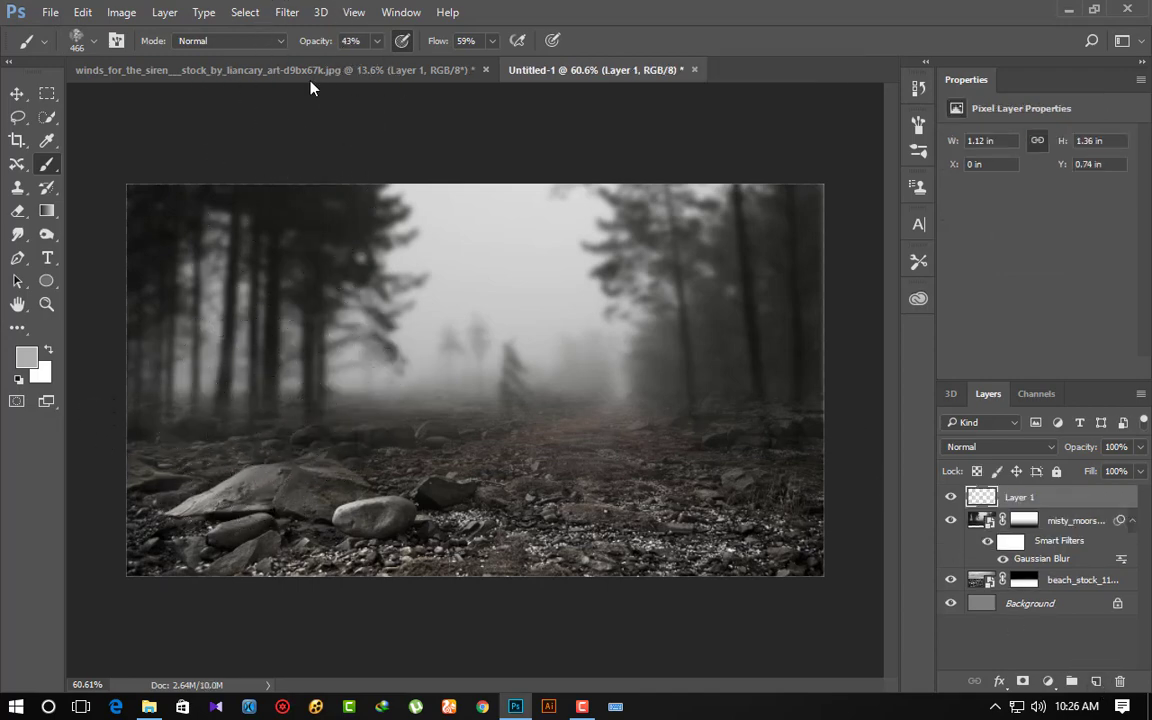
drag(308, 42, 465, 40)
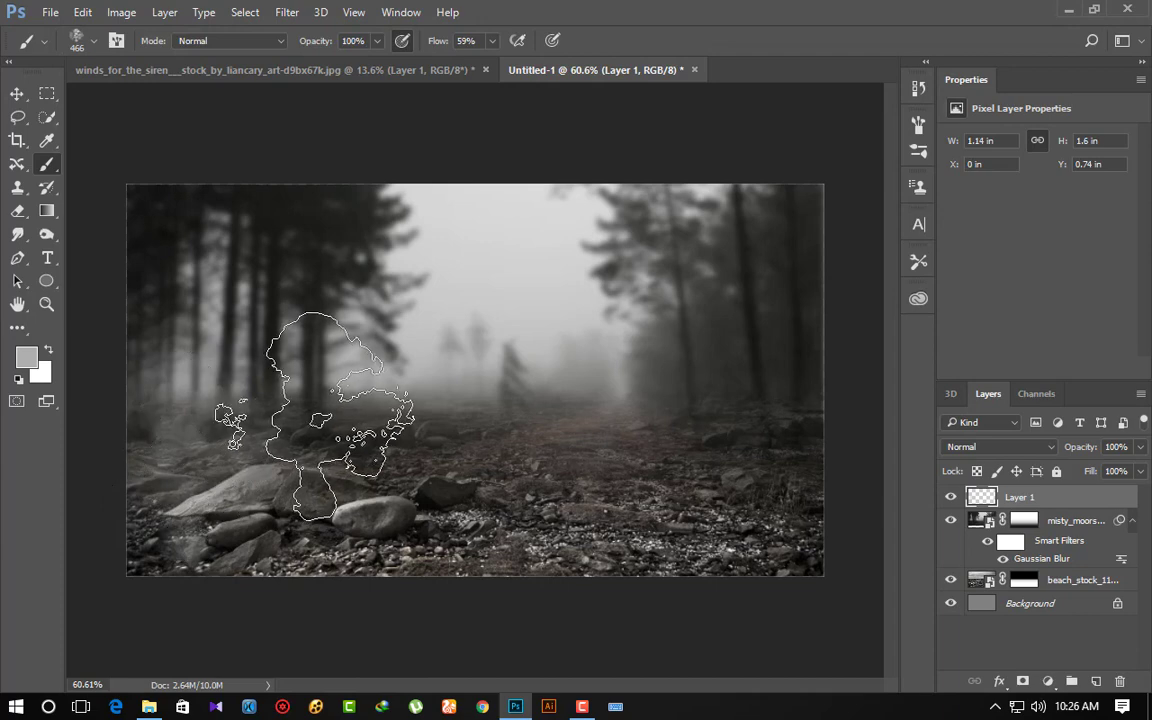
mouse_move(400, 415)
mouse_down()
mouse_move(797, 422)
mouse_move(105, 413)
mouse_up()
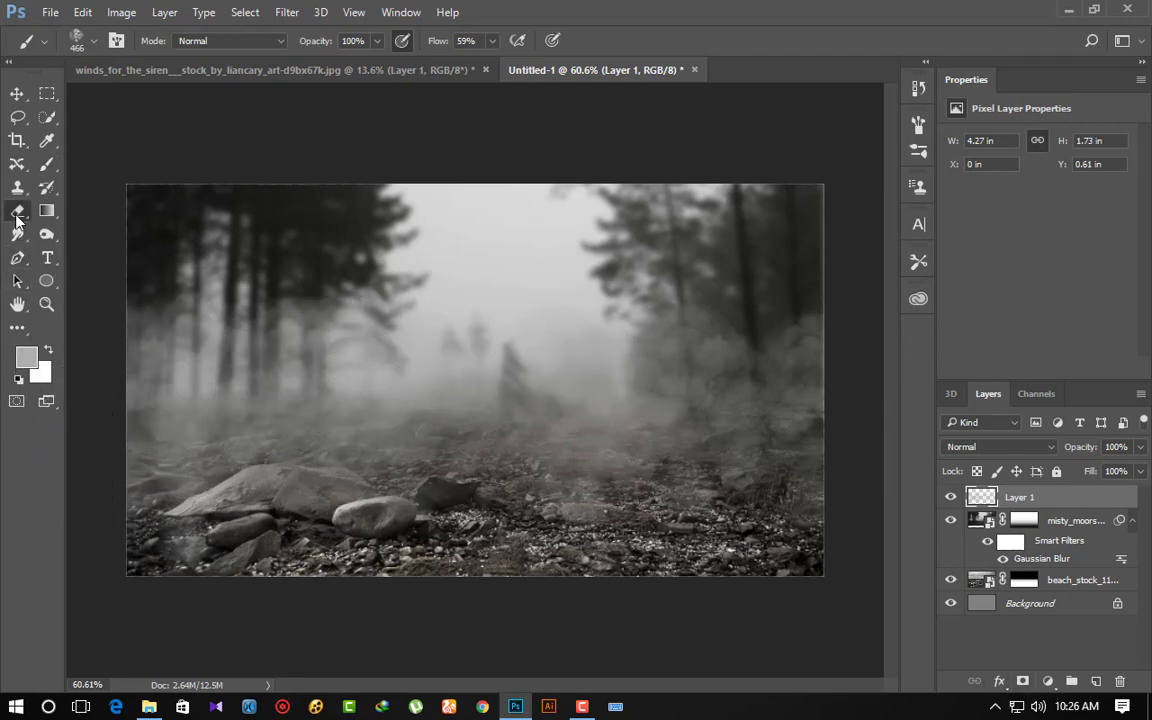
drag(17, 211, 96, 221)
- Set the Eraser to size 200 with Opacity and Flow at 74%
click(95, 213)
scroll(261, 493, up, 2)
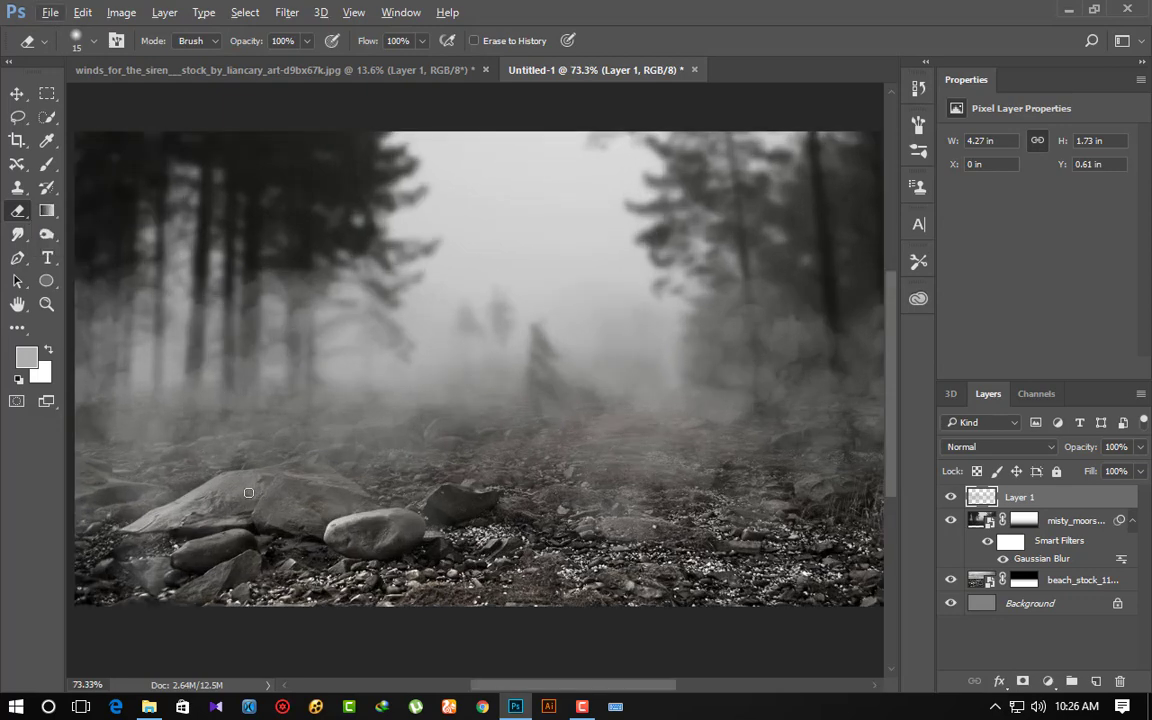
key(bracketright)
key(bracketright)
key(bracketright)
key(7)
key(4)
key(shift+7)
key(shift+4)
key(bracketright)
key(bracketright)
key(bracketright)
- Erase fog from the foreground rocks and bring up the winds_for_the_siren document
mouse_move(359, 486)
mouse_down()
mouse_move(309, 532)
mouse_move(180, 545)
mouse_move(342, 532)
mouse_move(226, 602)
mouse_move(566, 527)
mouse_move(489, 489)
mouse_move(729, 551)
mouse_move(437, 489)
mouse_move(758, 545)
mouse_move(301, 560)
mouse_move(413, 520)
mouse_up()
scroll(582, 597, down, 1)
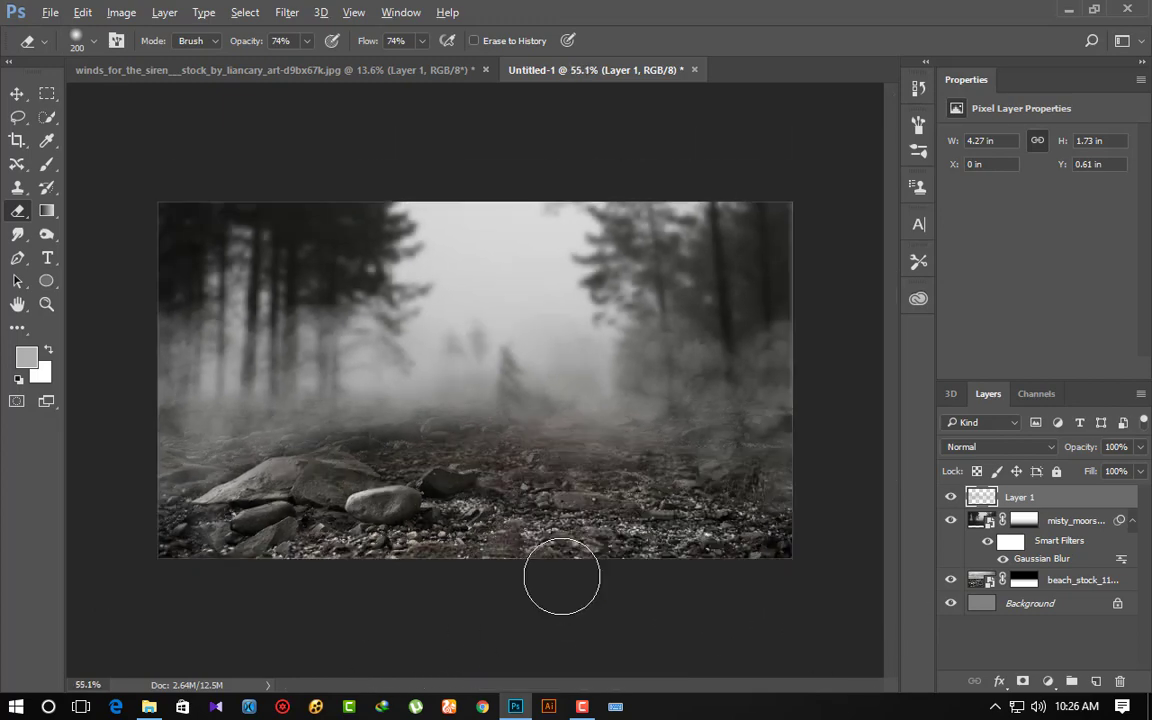
scroll(450, 320, up, 1)
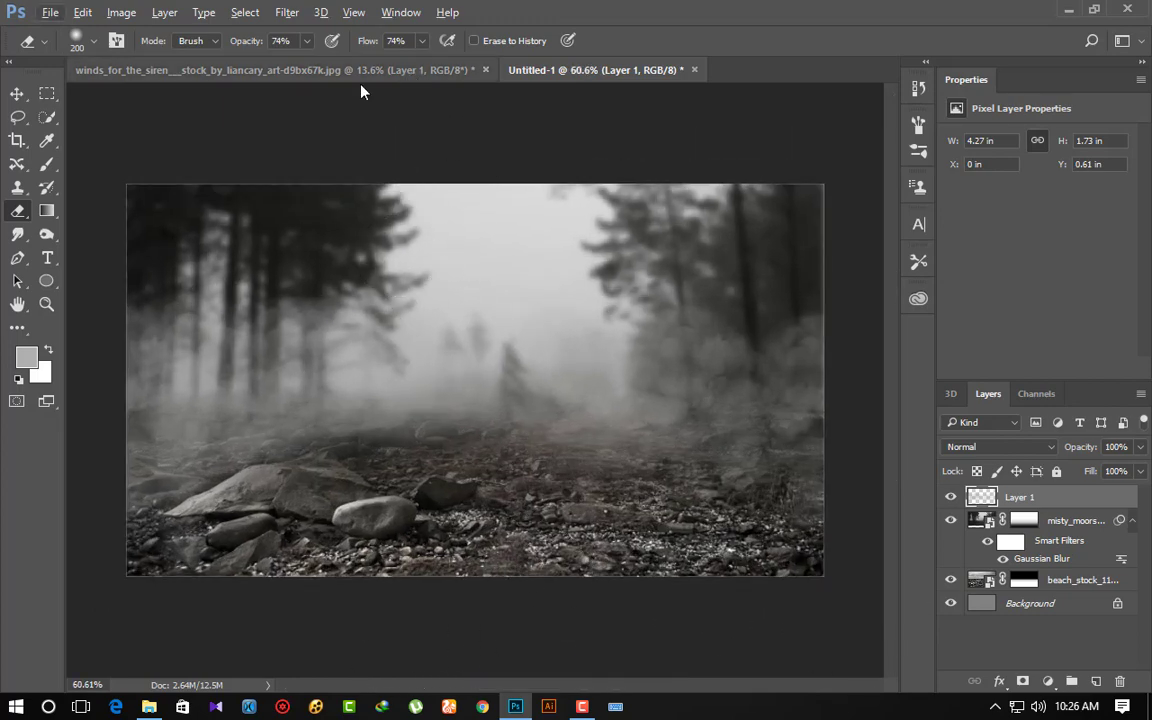
click(225, 69)
- Hide the photo's background and drag the woman cutout into the forest scene
click(951, 552)
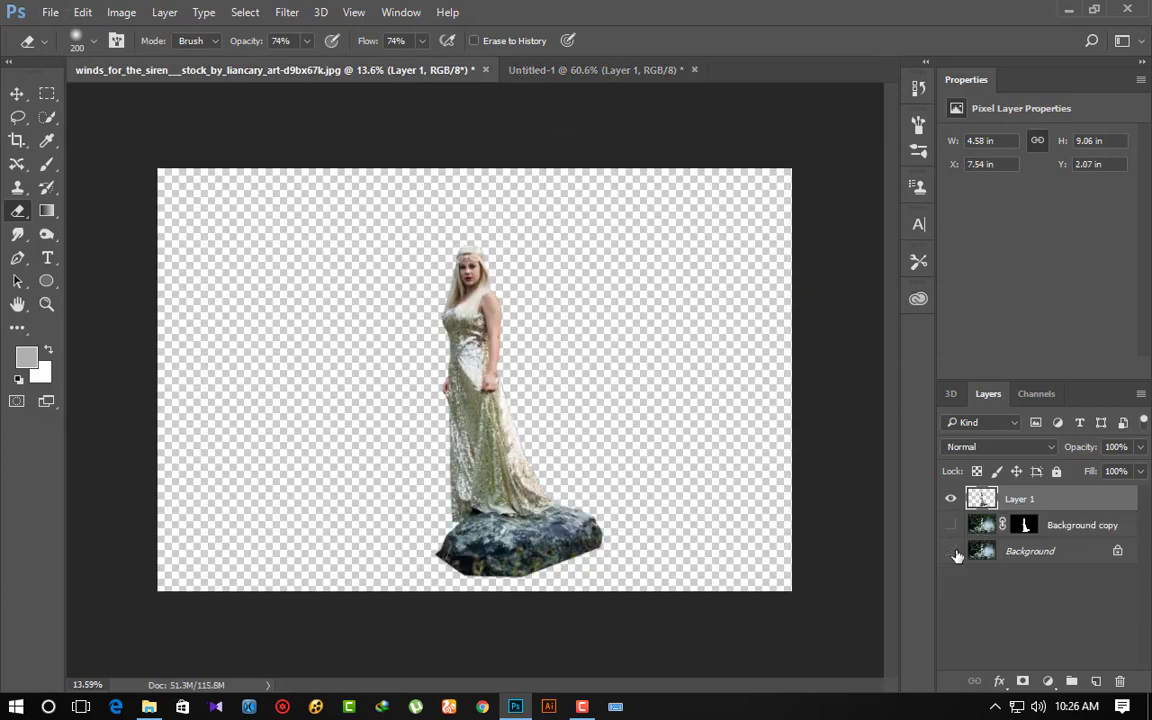
click(951, 552)
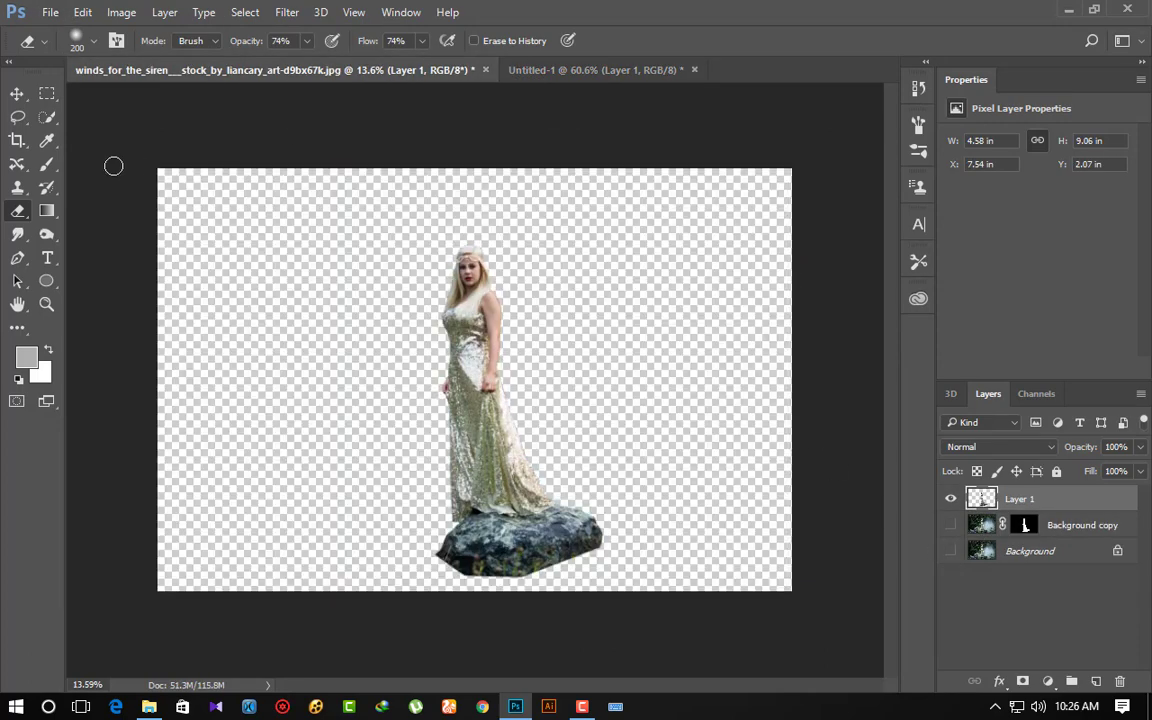
click(17, 93)
mouse_move(503, 246)
mouse_down()
mouse_move(555, 180)
mouse_move(500, 393)
mouse_up()
- Scale the woman to about 21%, rotate her 4.25°, and set her on the path's rock
key(ctrl)
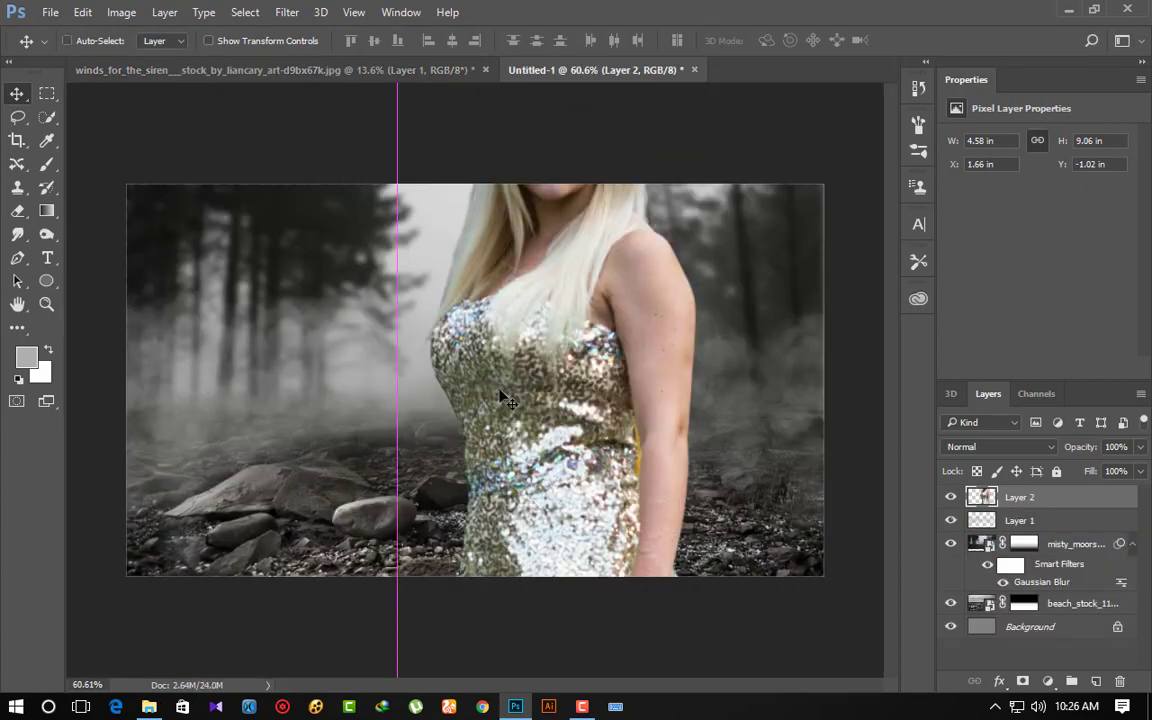
key(ctrl+t)
key(ctrl+0)
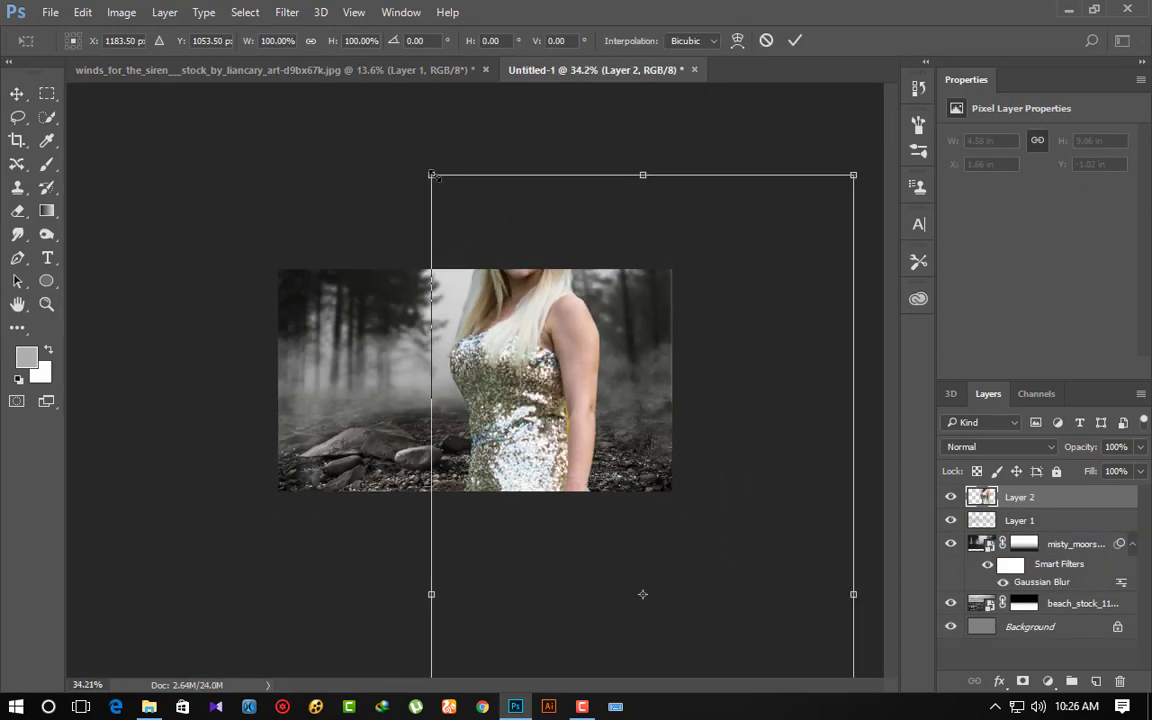
drag(427, 172, 645, 468)
drag(643, 595, 442, 309)
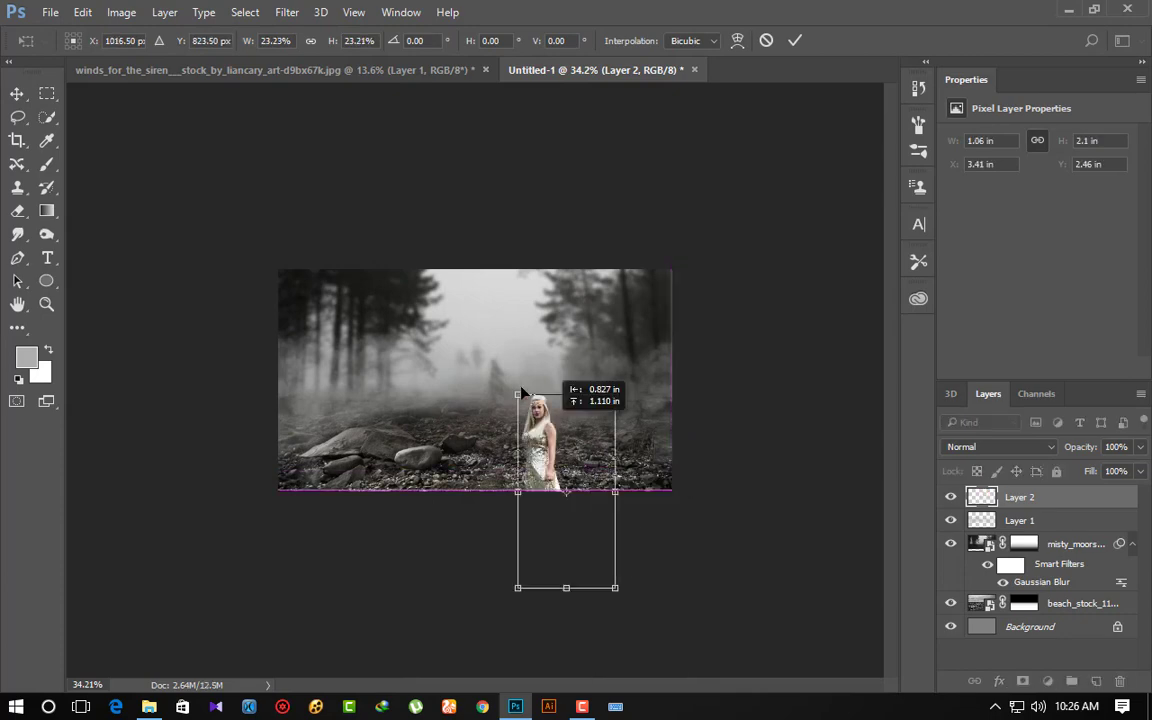
key(ctrl+plus)
scroll(557, 478, up, 2)
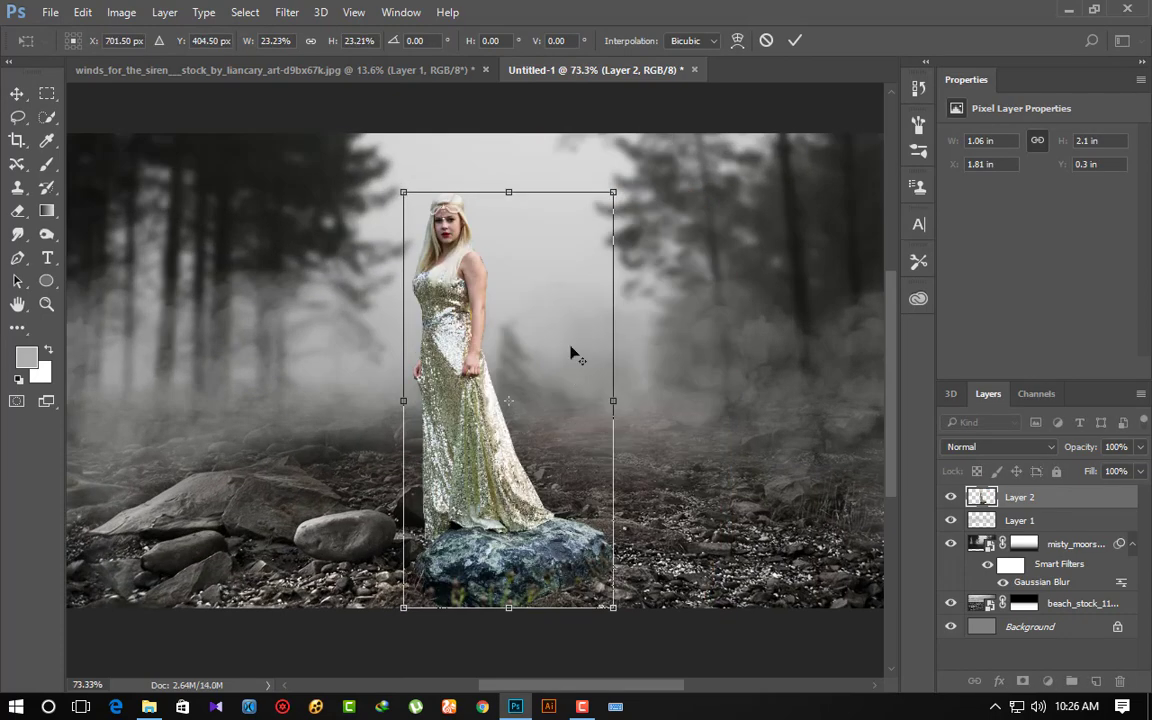
drag(670, 299, 680, 311)
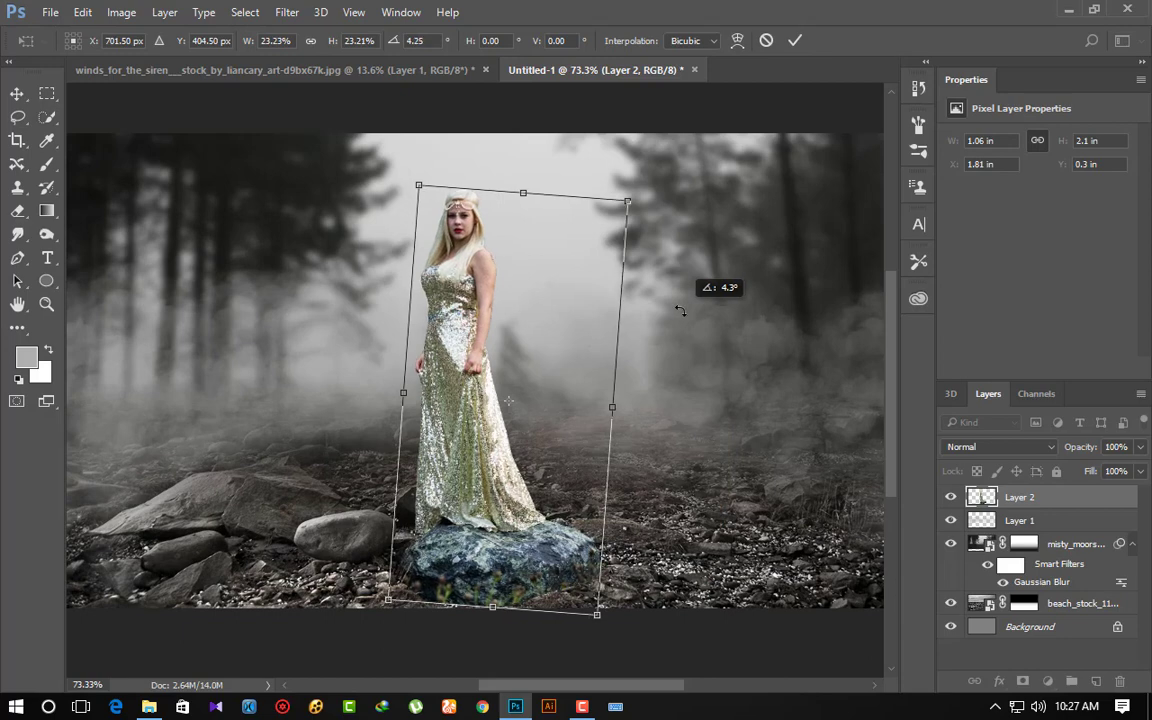
mouse_move(478, 305)
mouse_down()
mouse_move(520, 290)
mouse_move(520, 301)
mouse_up()
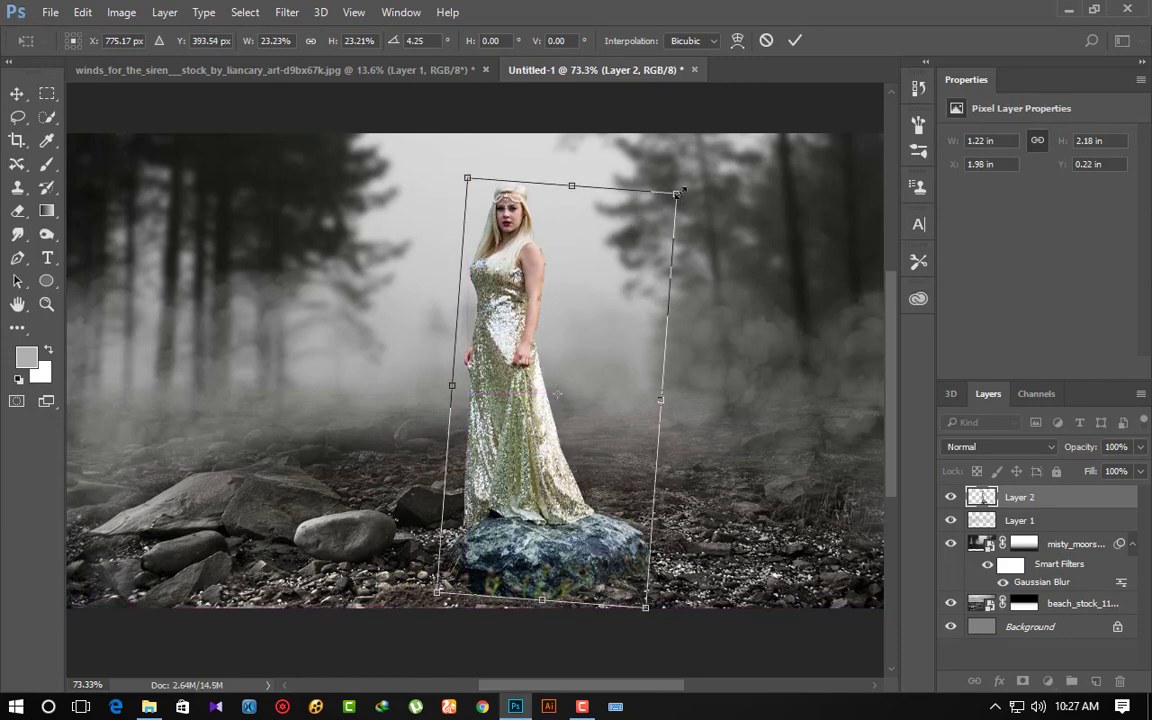
drag(679, 192, 664, 213)
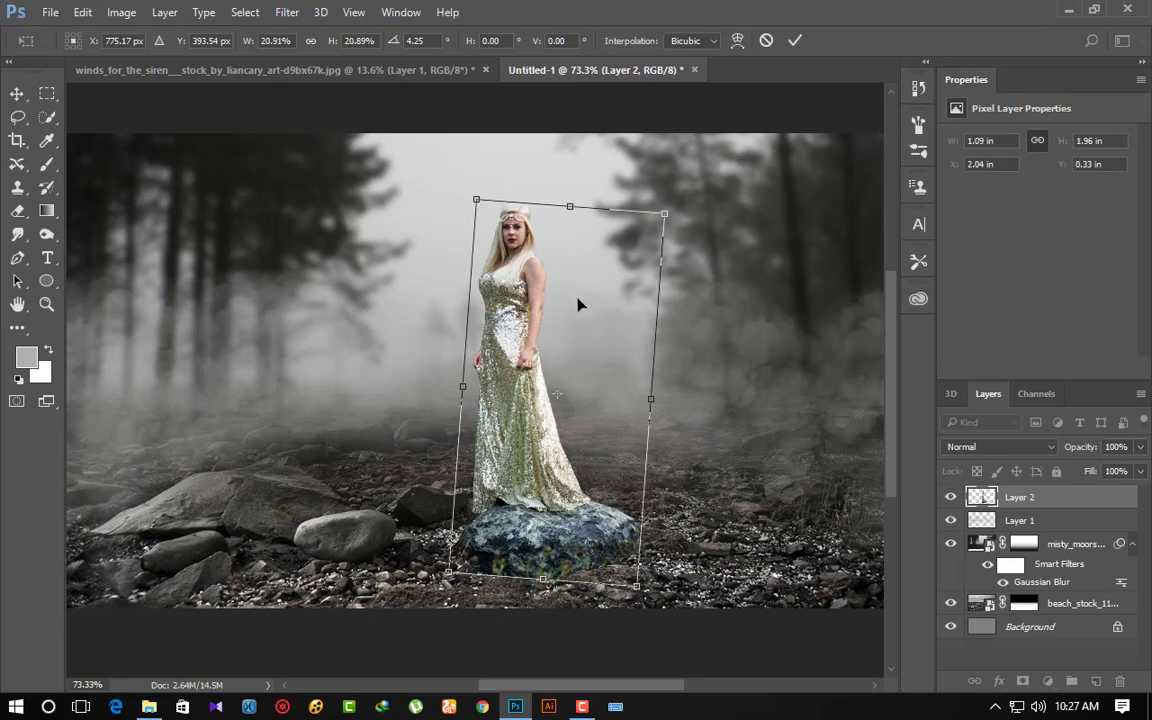
drag(578, 304, 578, 311)
key(Return)
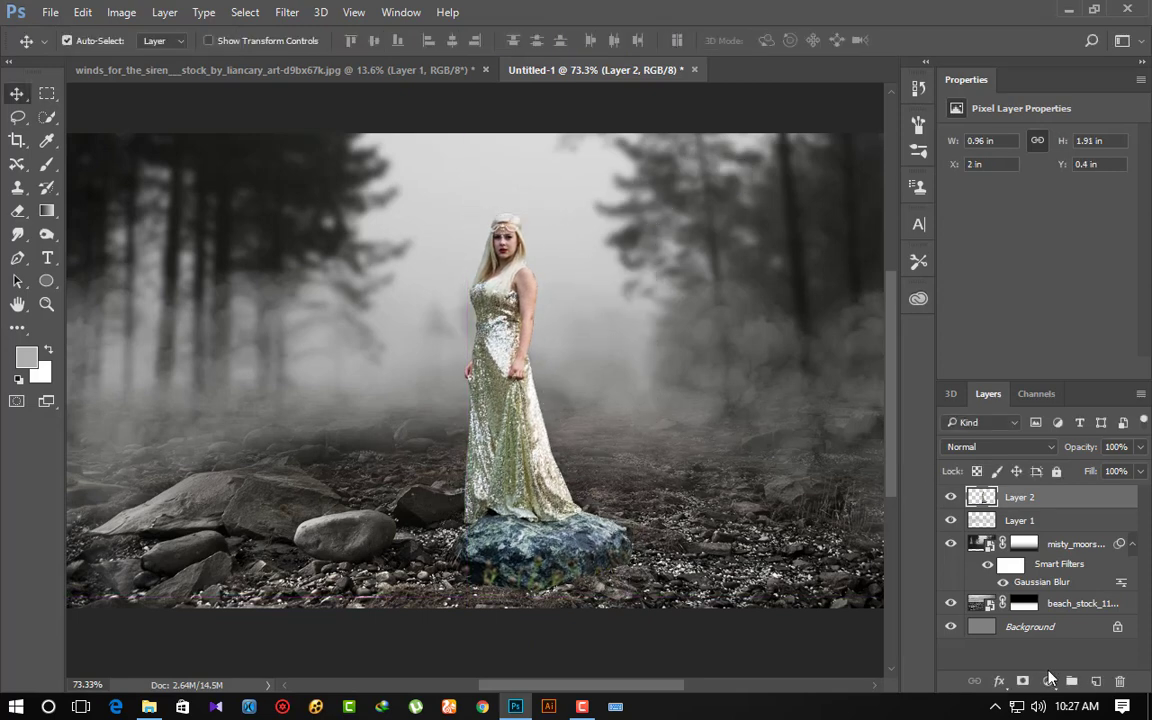
- Add Curves to the woman with black point output 29 and white point input 252
click(1048, 680)
click(1018, 393)
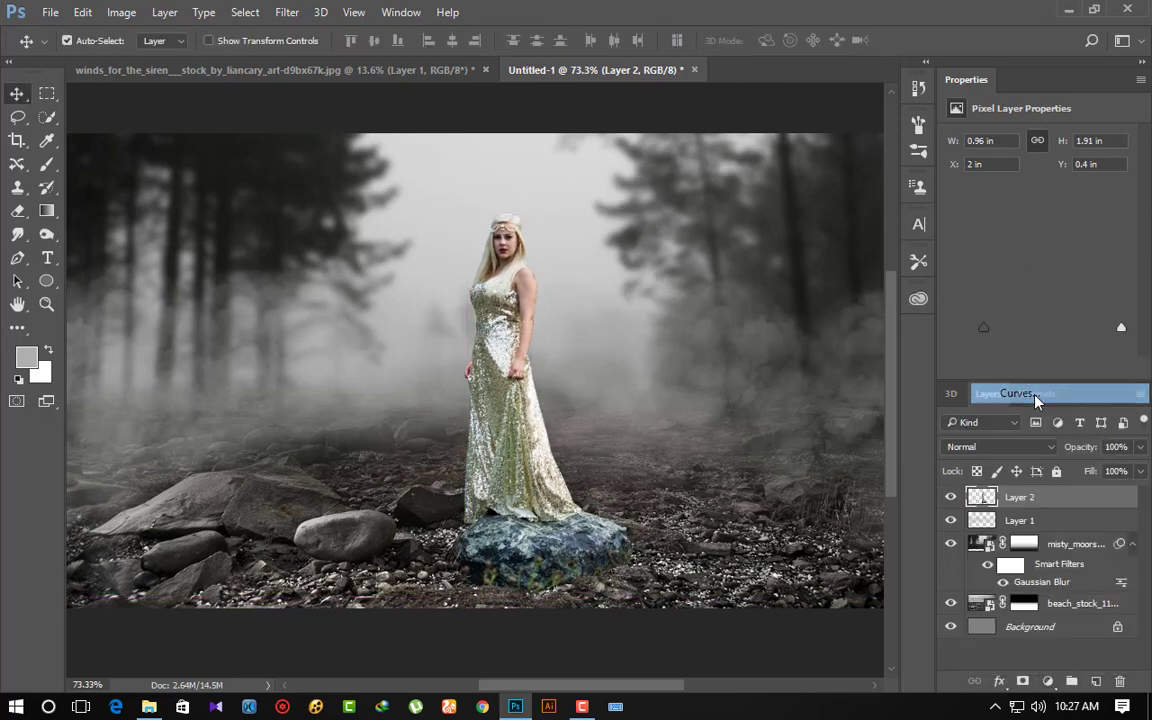
drag(987, 314, 983, 302)
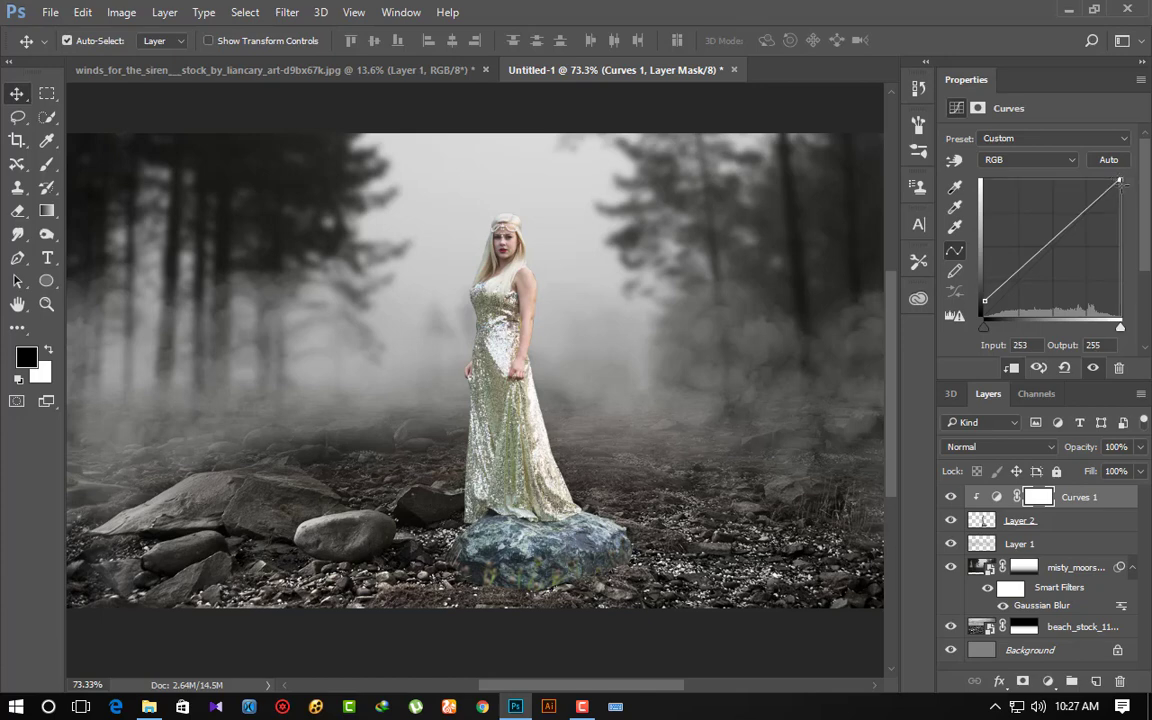
drag(1122, 183, 1120, 180)
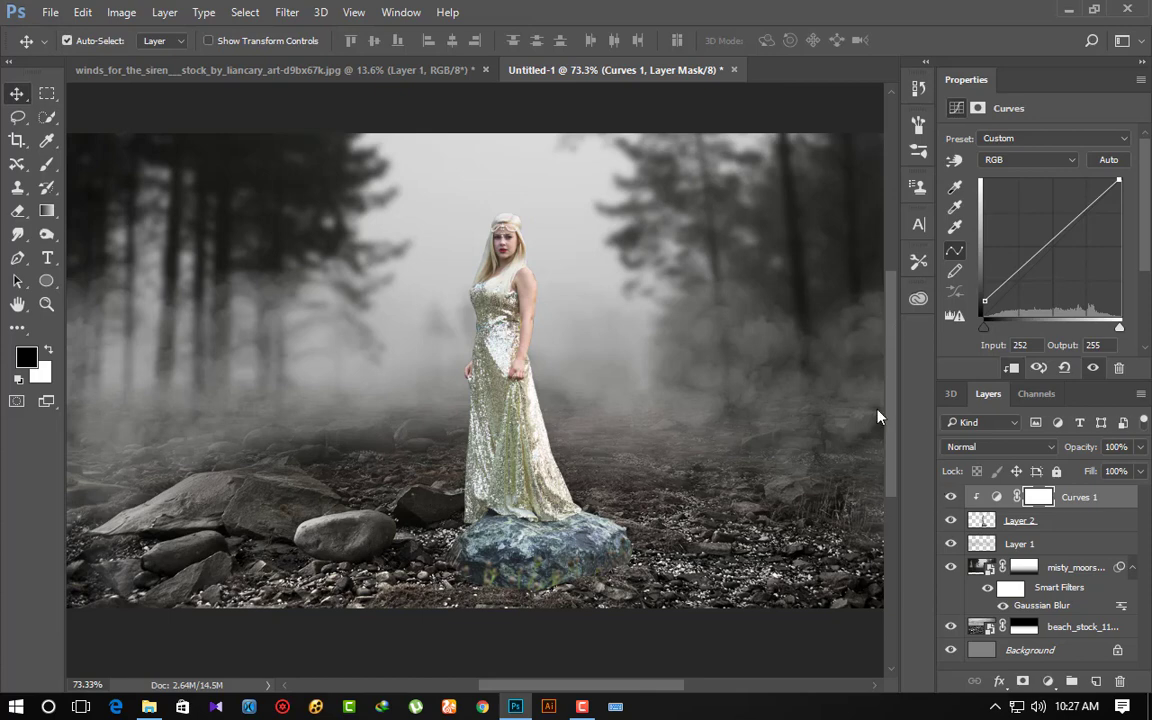
- Set up the Eraser at size 90 and 56% opacity, zoomed in on the rock's bottom edge
click(18, 210)
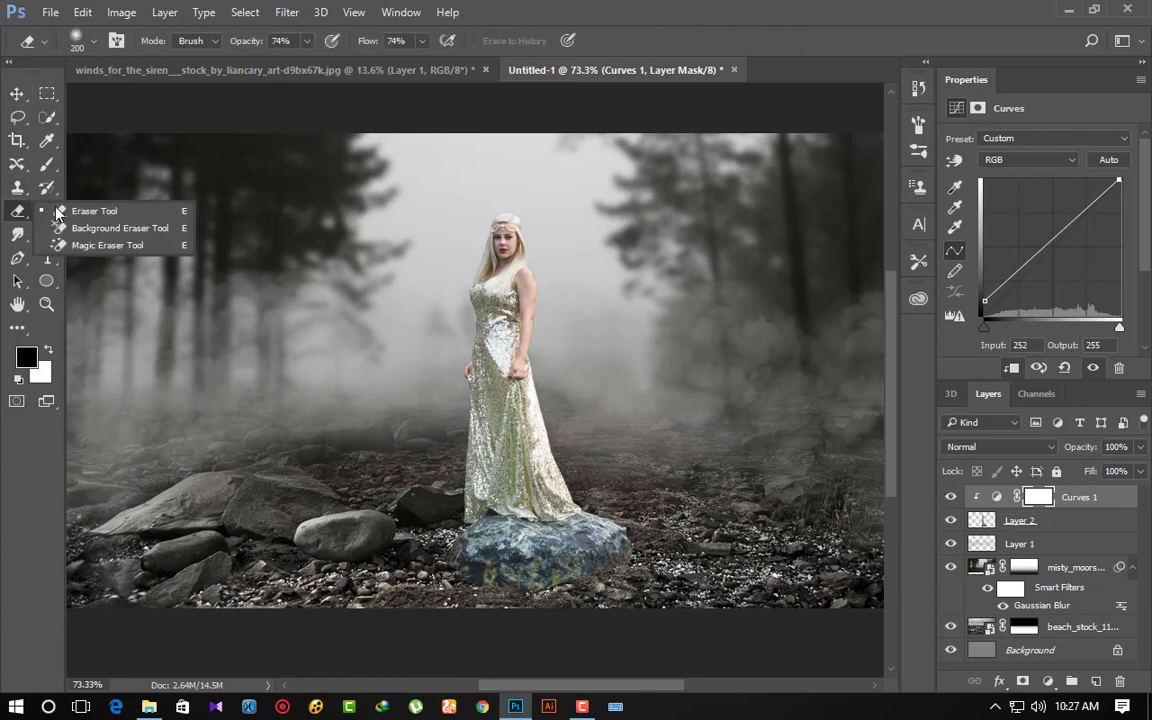
click(100, 194)
scroll(513, 567, up, 3)
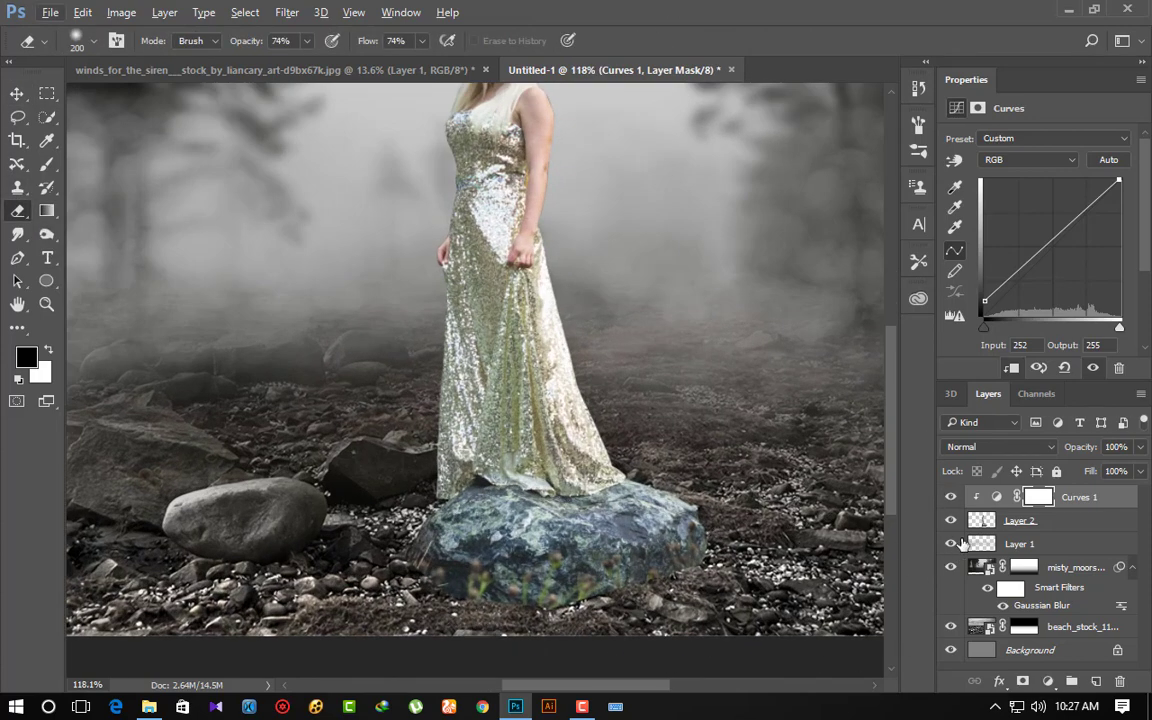
key(alt+bracketleft)
scroll(700, 570, up, 1)
drag(306, 198, 263, 68)
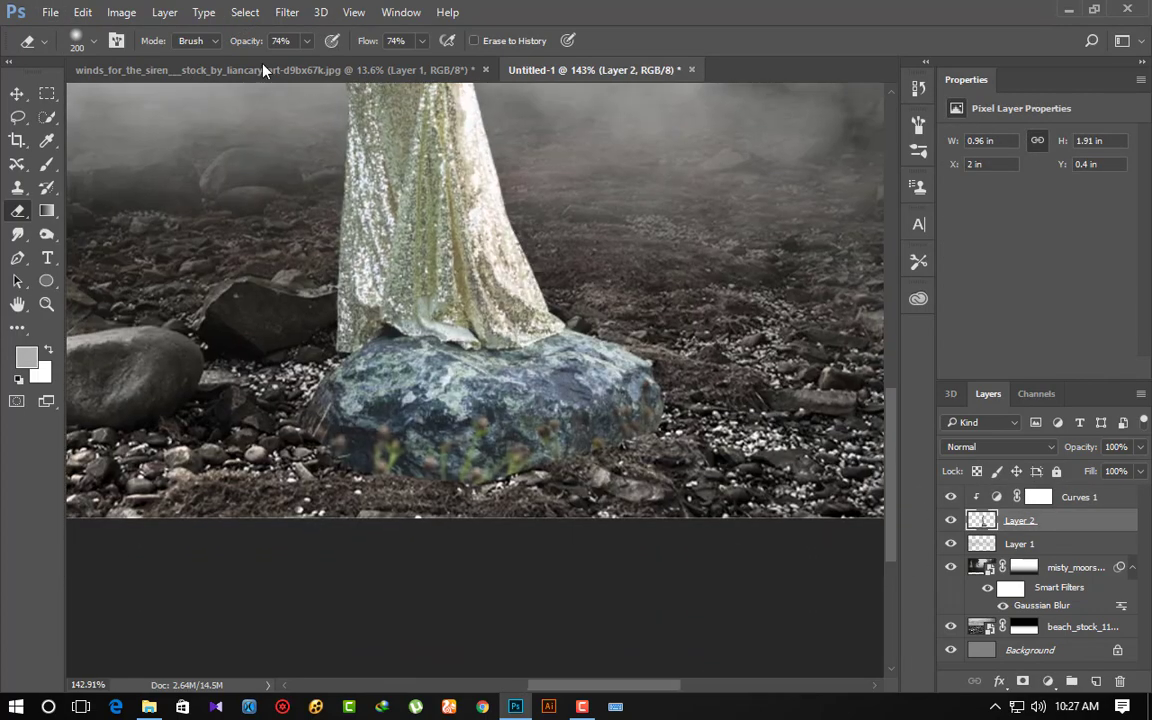
drag(367, 42, 341, 42)
scroll(368, 470, up, 1)
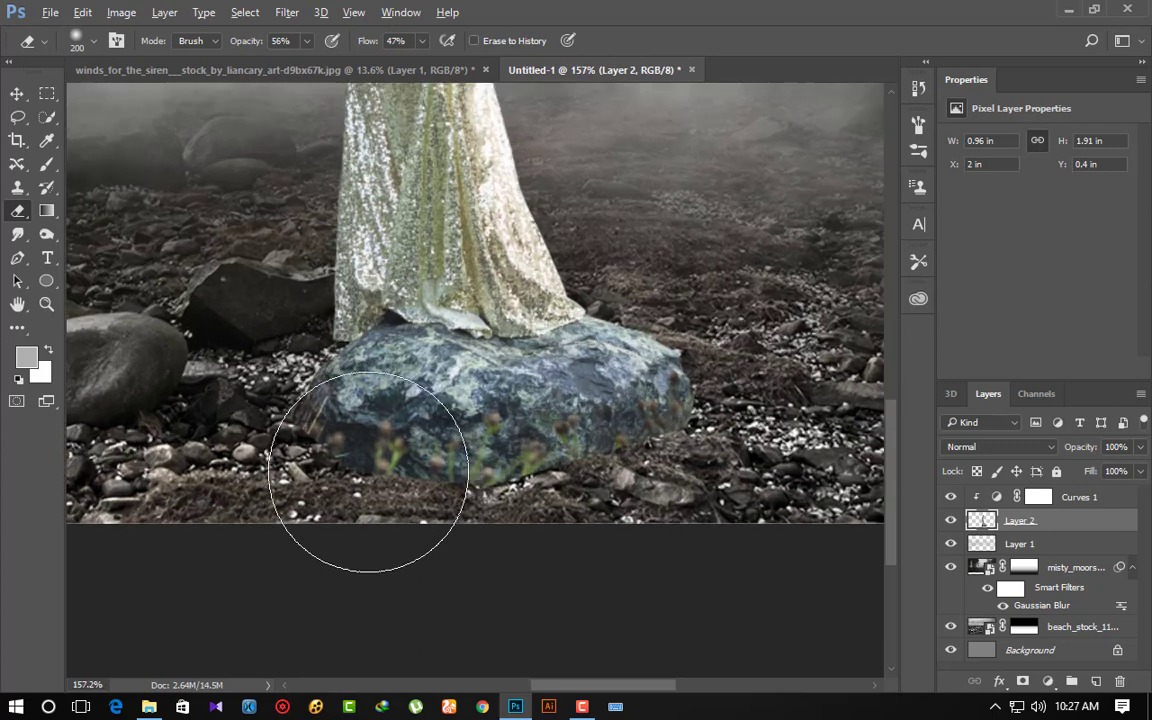
scroll(368, 470, up, 1)
key(bracketleft)
key(bracketleft)
key(bracketleft)
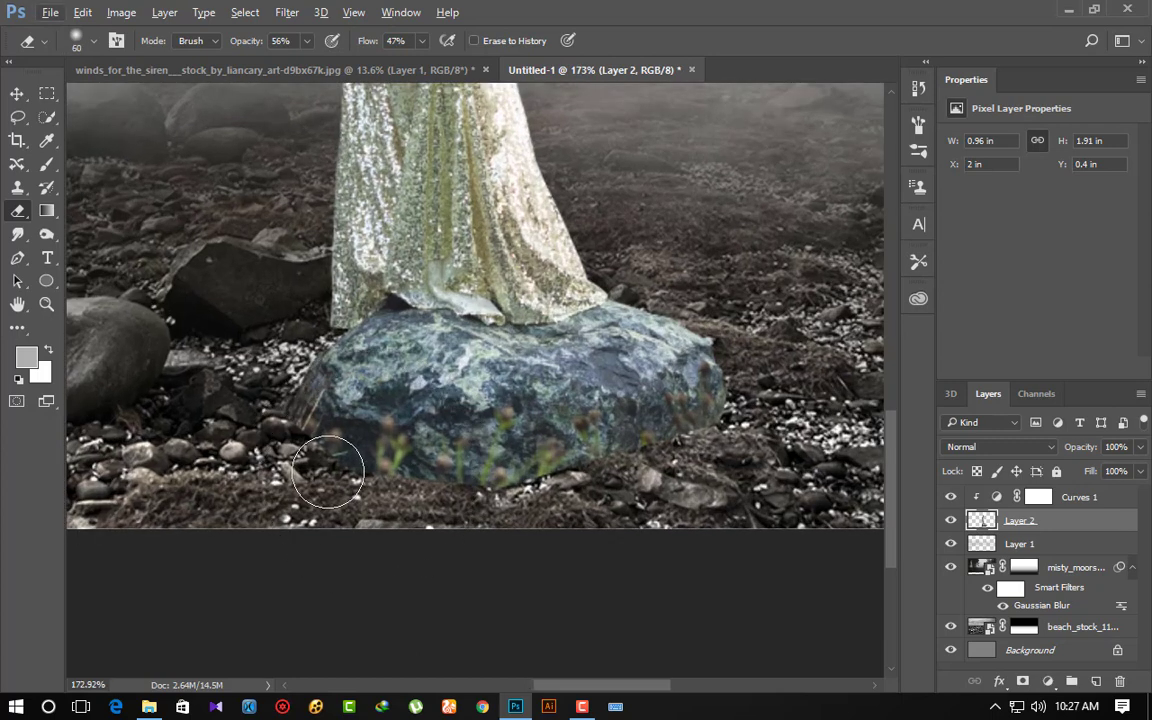
- Erase the brownish streaks at the lower-left edge and the plant streaks along the rock's bottom
drag(291, 449, 275, 424)
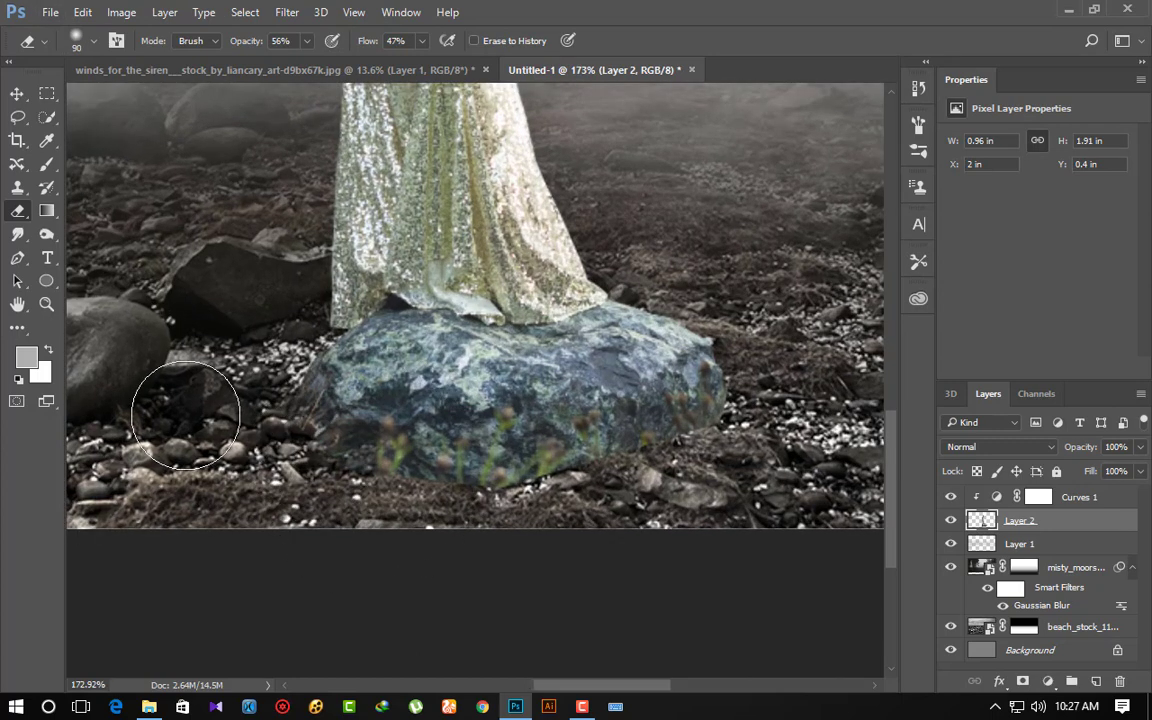
mouse_move(571, 553)
mouse_down()
mouse_move(511, 507)
mouse_move(718, 446)
mouse_move(689, 437)
mouse_move(535, 489)
mouse_move(234, 424)
mouse_move(288, 429)
mouse_move(360, 470)
mouse_move(463, 489)
mouse_move(617, 462)
mouse_move(680, 340)
mouse_move(406, 466)
mouse_up()
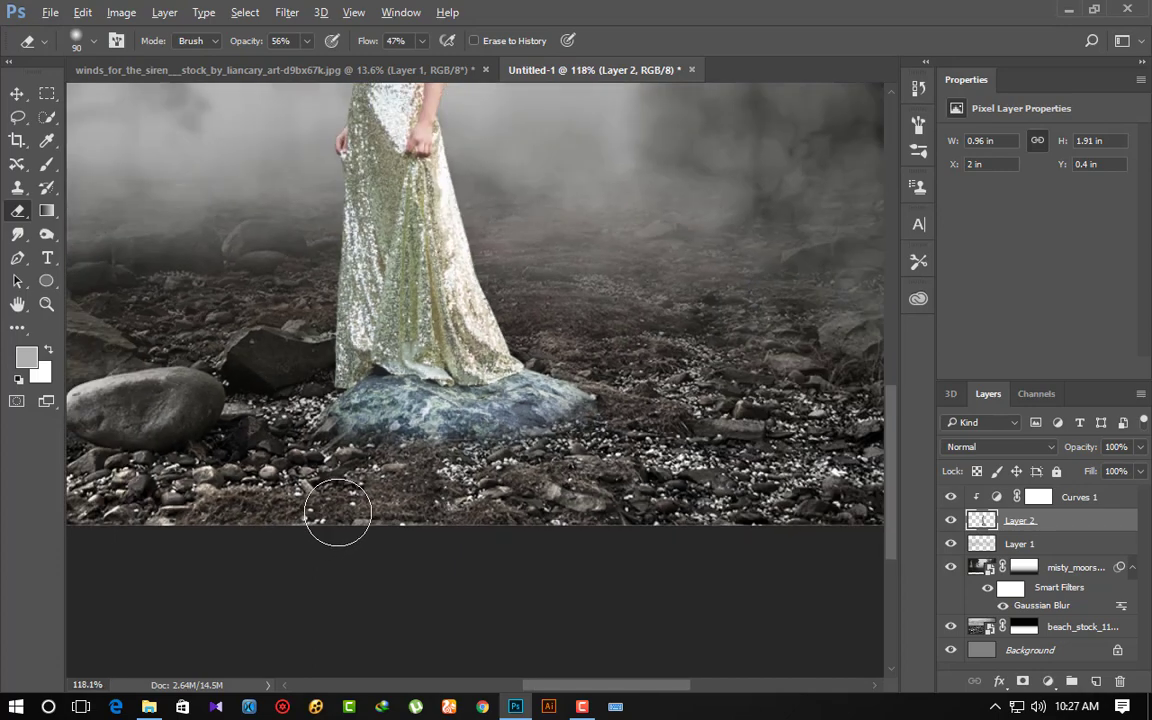
scroll(334, 514, down, 5)
scroll(349, 516, up, 2)
scroll(349, 516, down, 2)
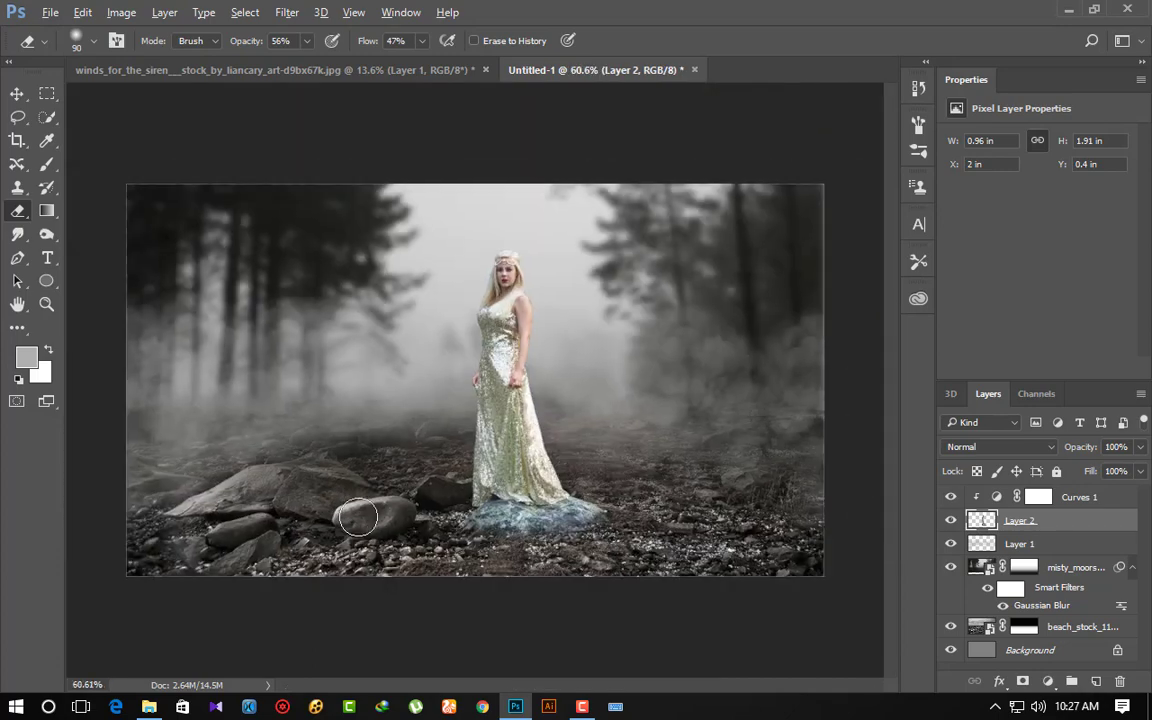
scroll(349, 516, up, 3)
scroll(898, 570, down, 1)
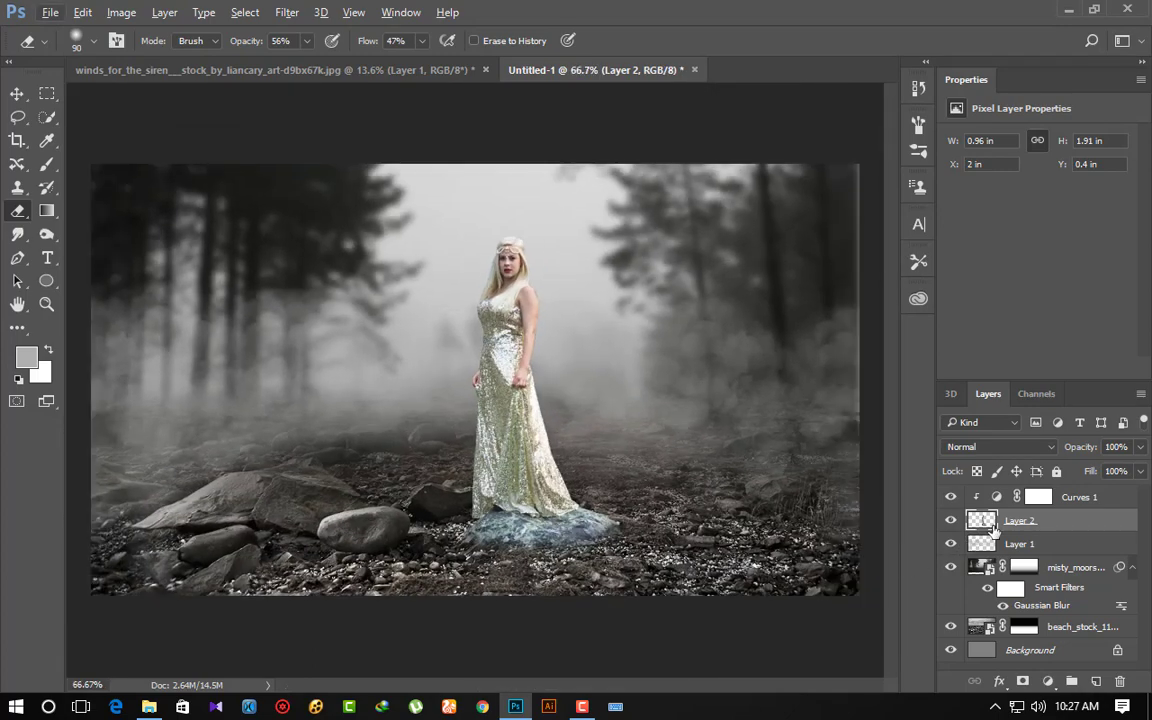
- Apply a Camera Raw Filter to the woman's layer with Vibrance reduced to -55
click(287, 14)
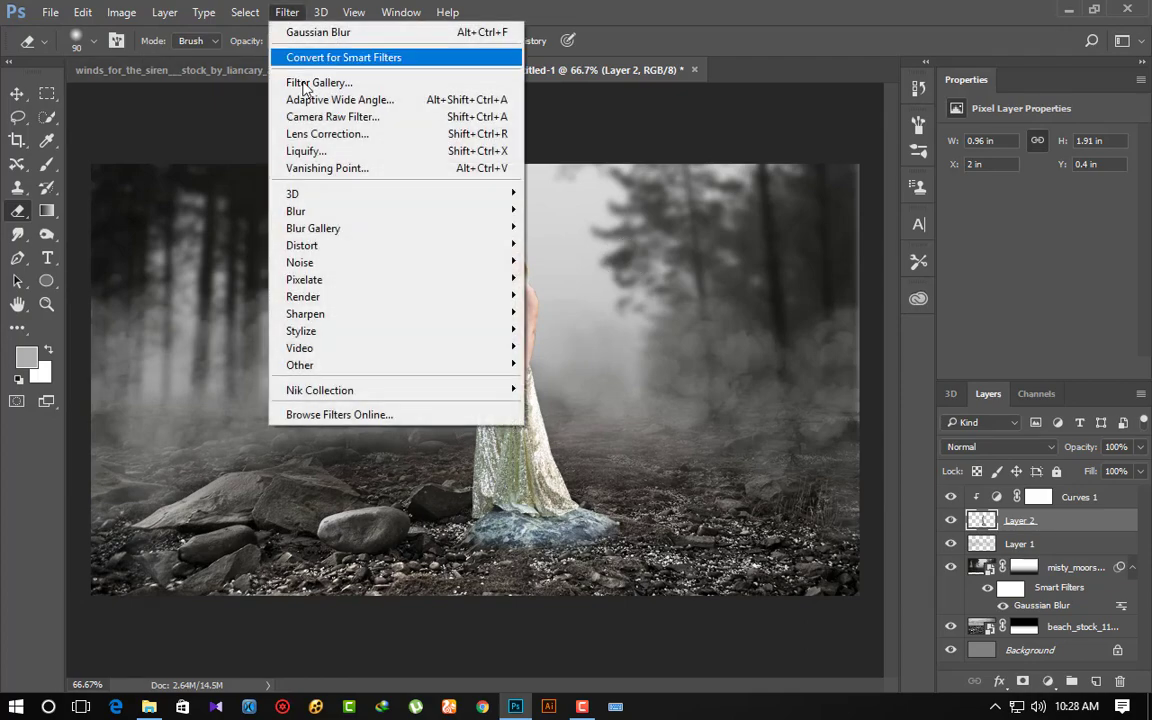
click(360, 113)
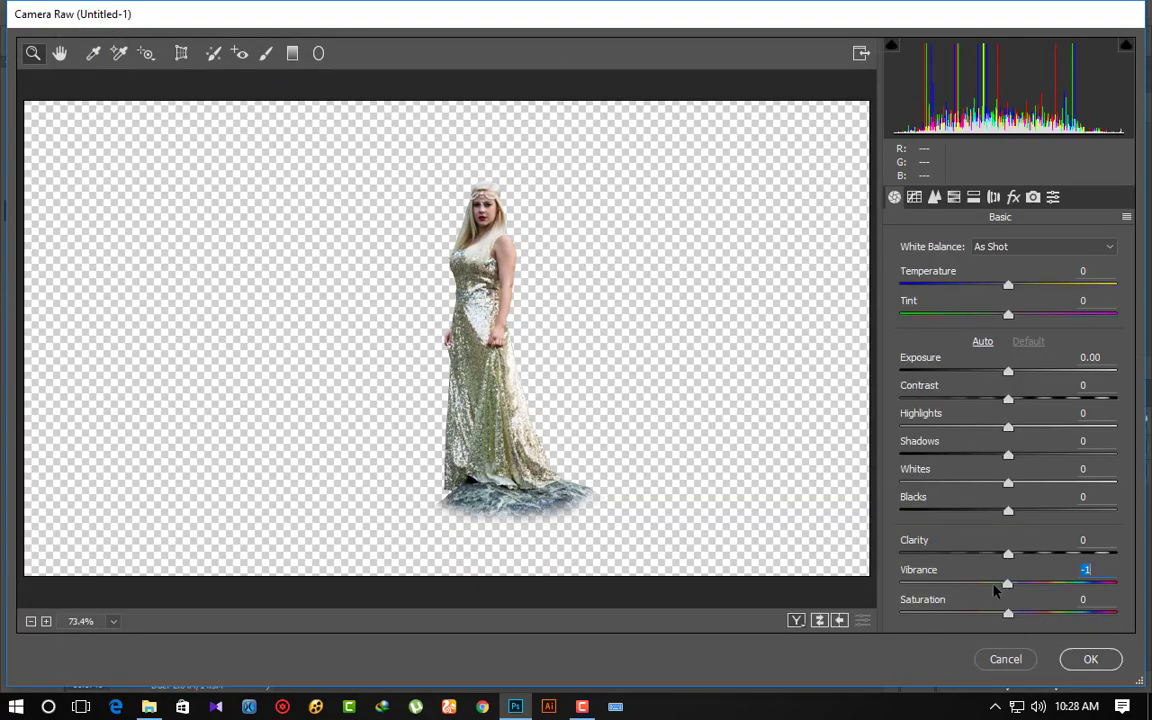
drag(993, 591, 948, 588)
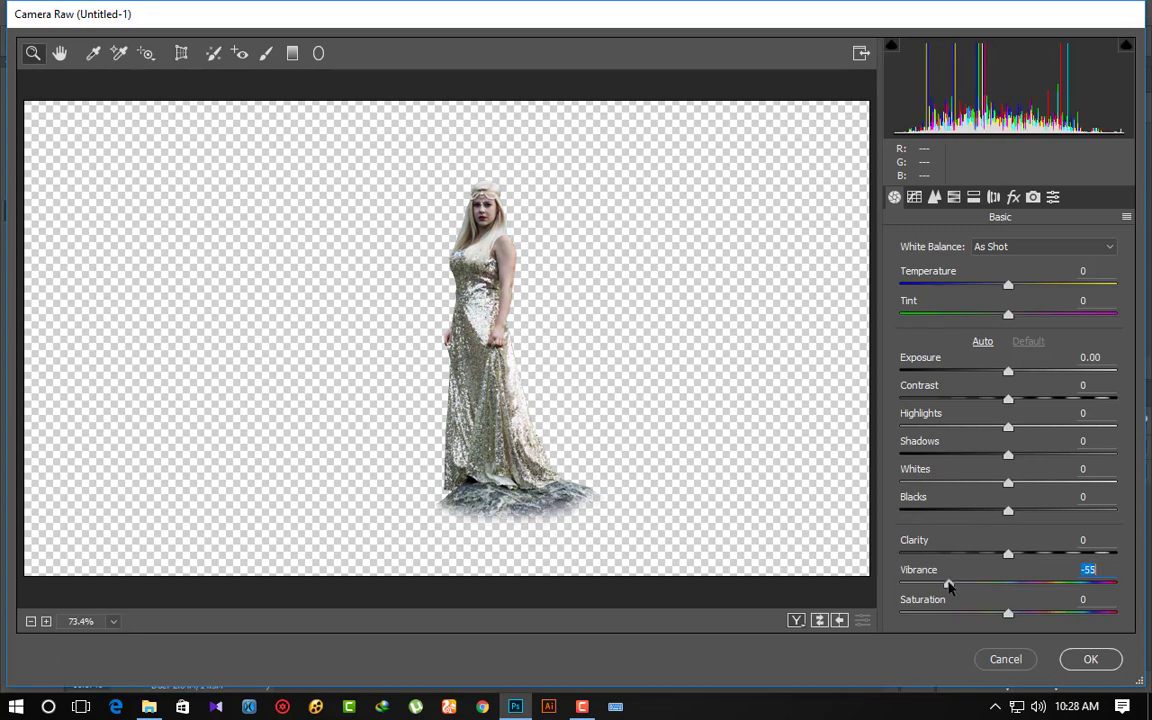
click(1089, 662)
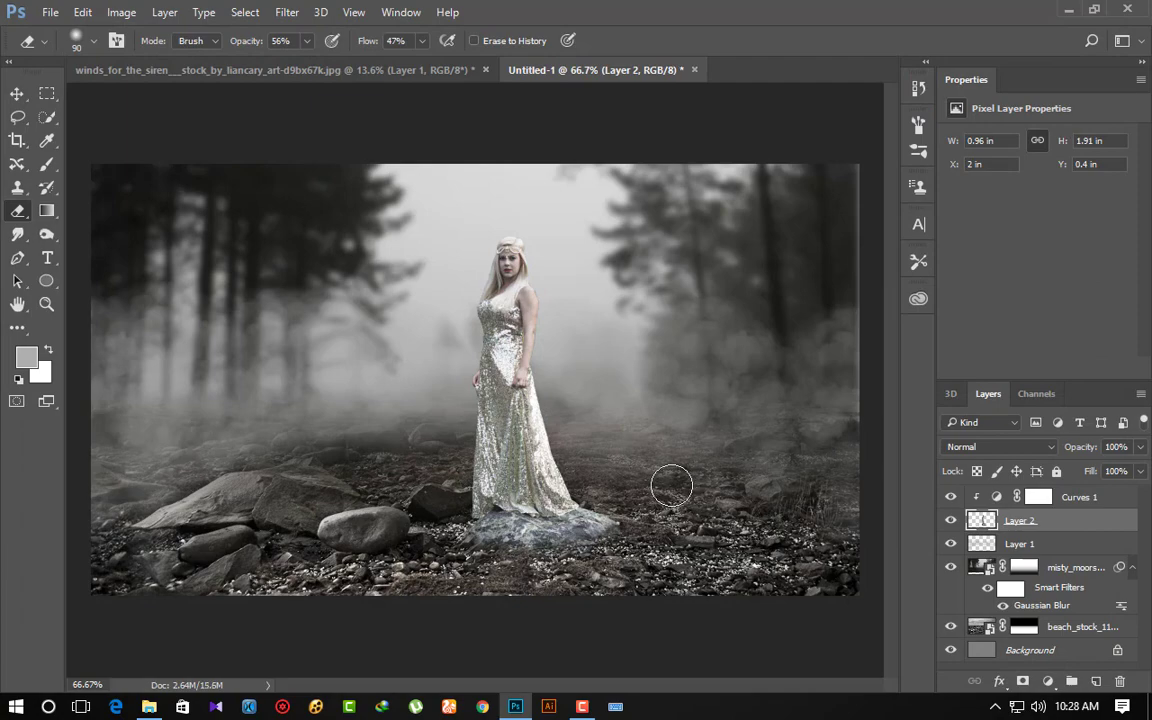
- Reapply Camera Raw with Exposure -0.60 and Contrast +10 to darken the woman
click(288, 12)
key(Escape)
key(ctrl+shift+a)
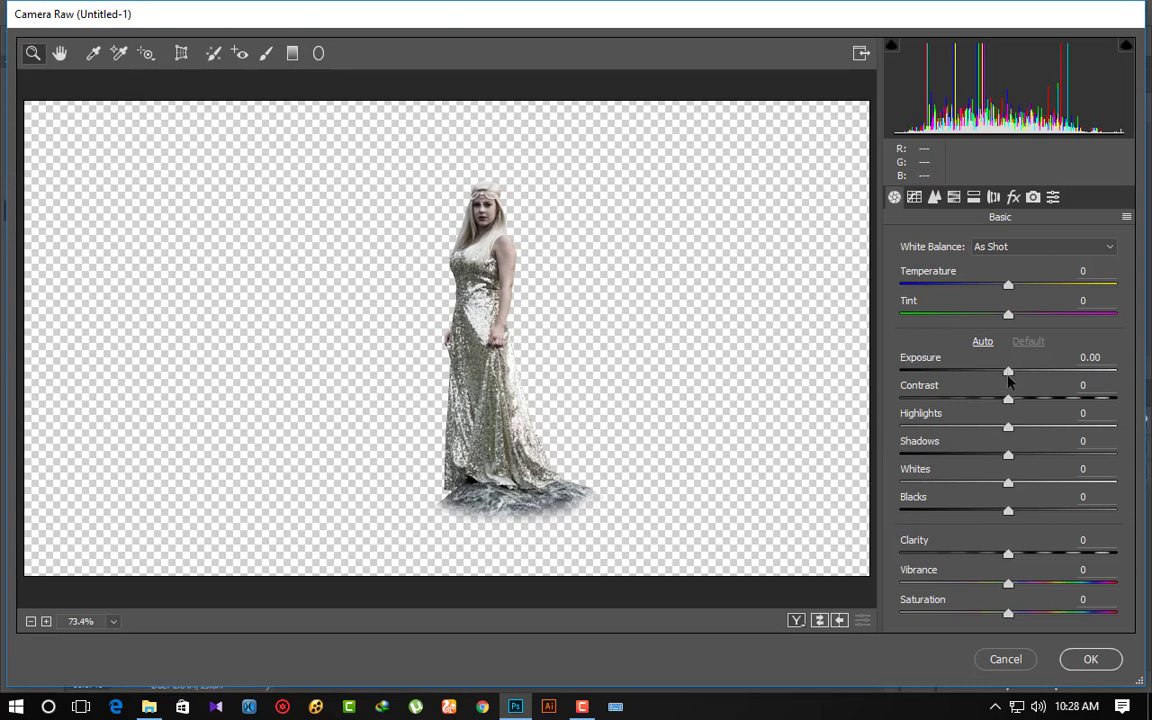
mouse_move(1008, 376)
mouse_down()
mouse_move(993, 376)
mouse_move(1019, 401)
mouse_up()
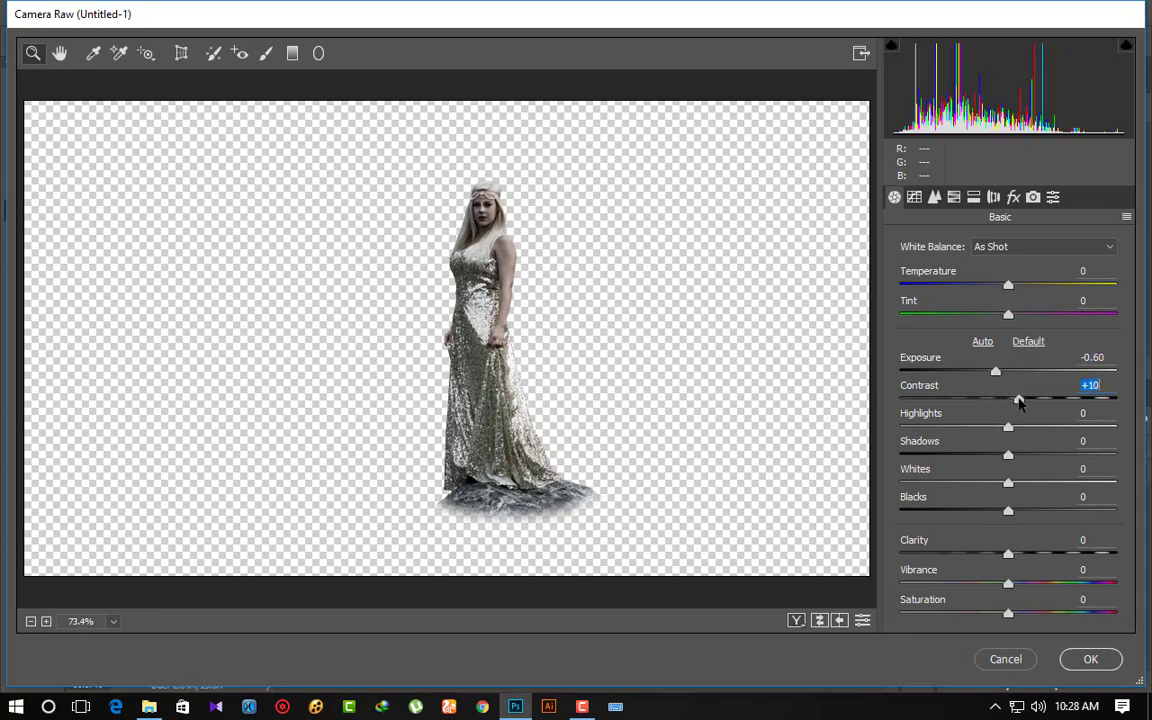
click(1087, 662)
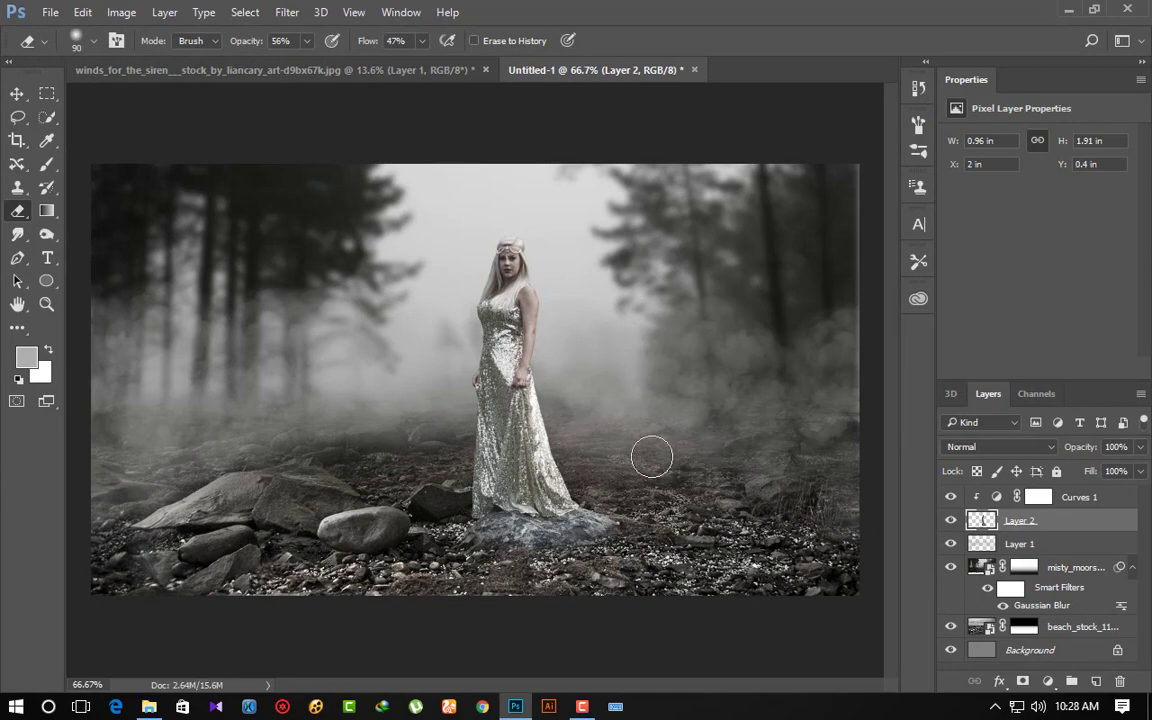
- Unlock the Background as Layer 0 and select Layer 1 through Layer 0
scroll(500, 375, up, 2)
scroll(505, 380, up, 1)
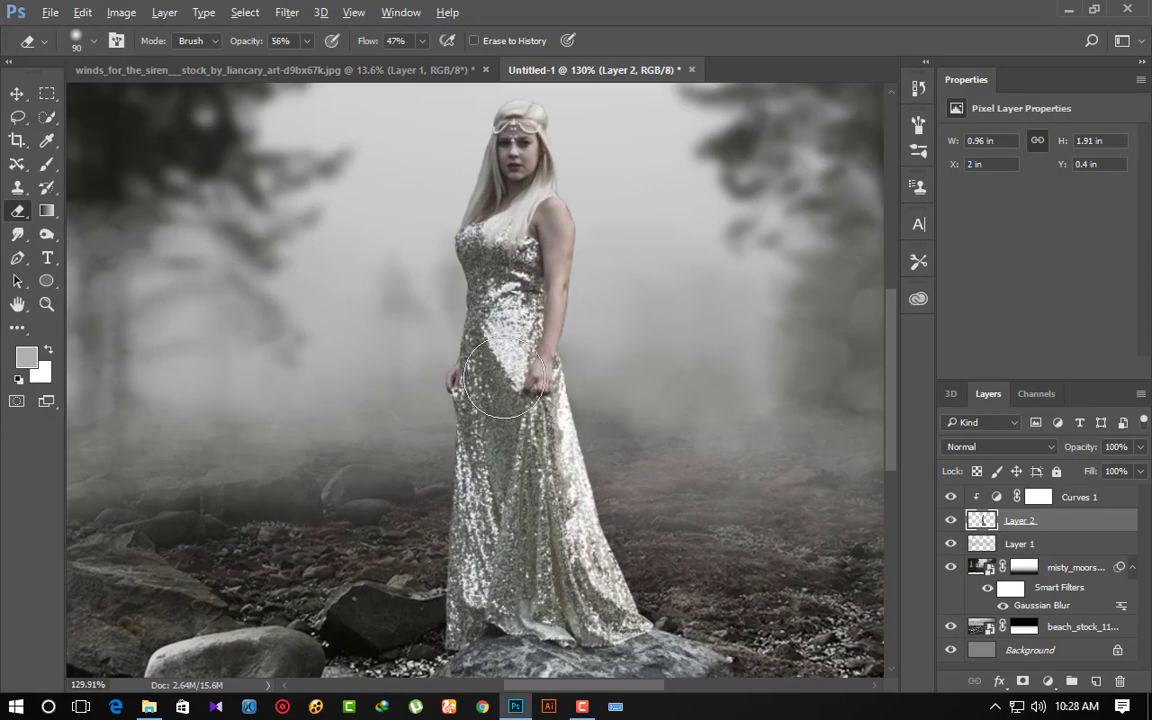
scroll(505, 378, up, 1)
scroll(505, 378, up, 1)
drag(584, 237, 565, 380)
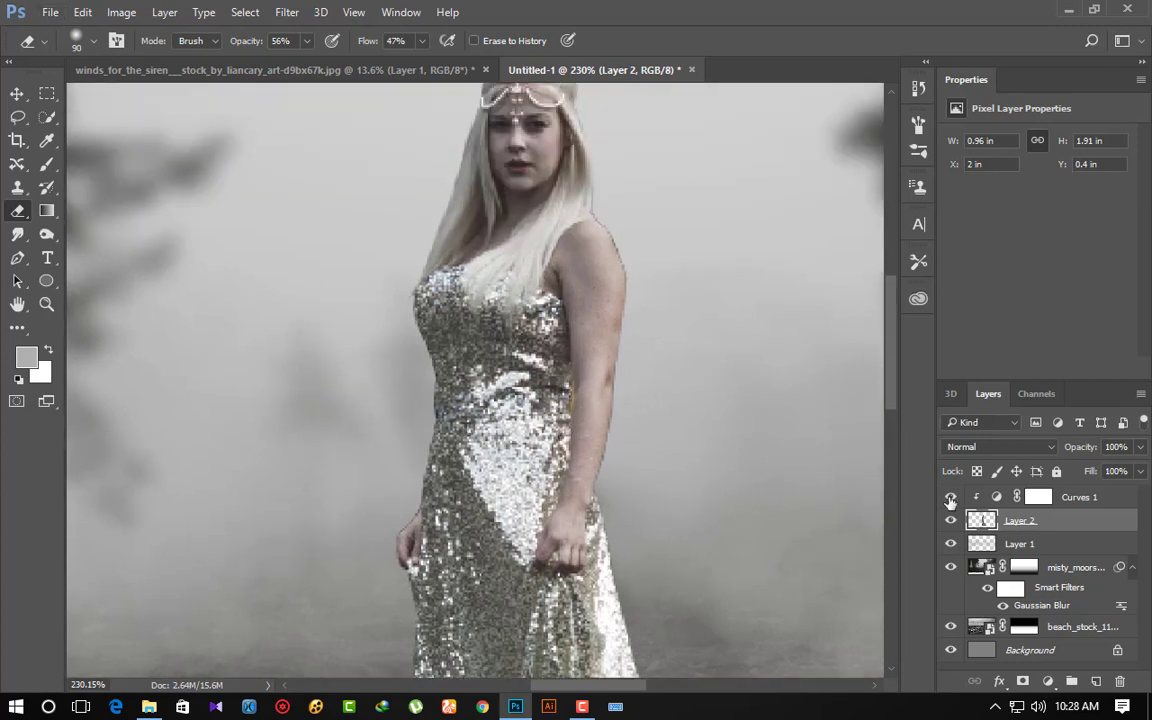
click(1054, 548)
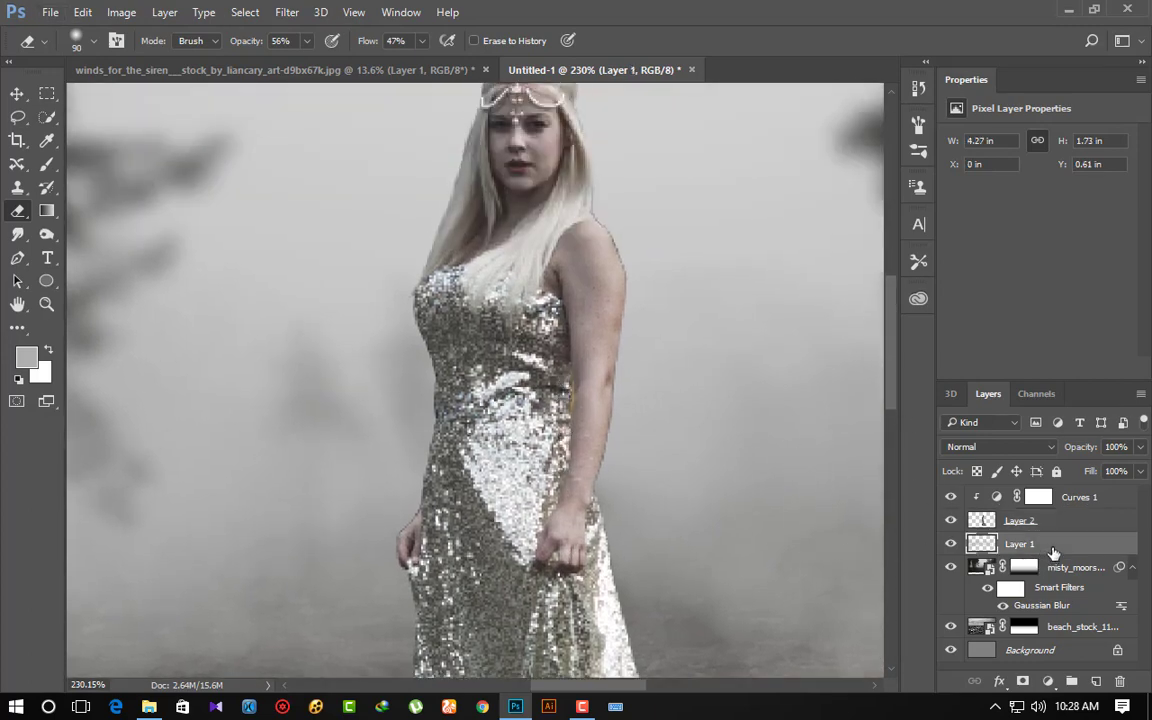
shift+click(1035, 652)
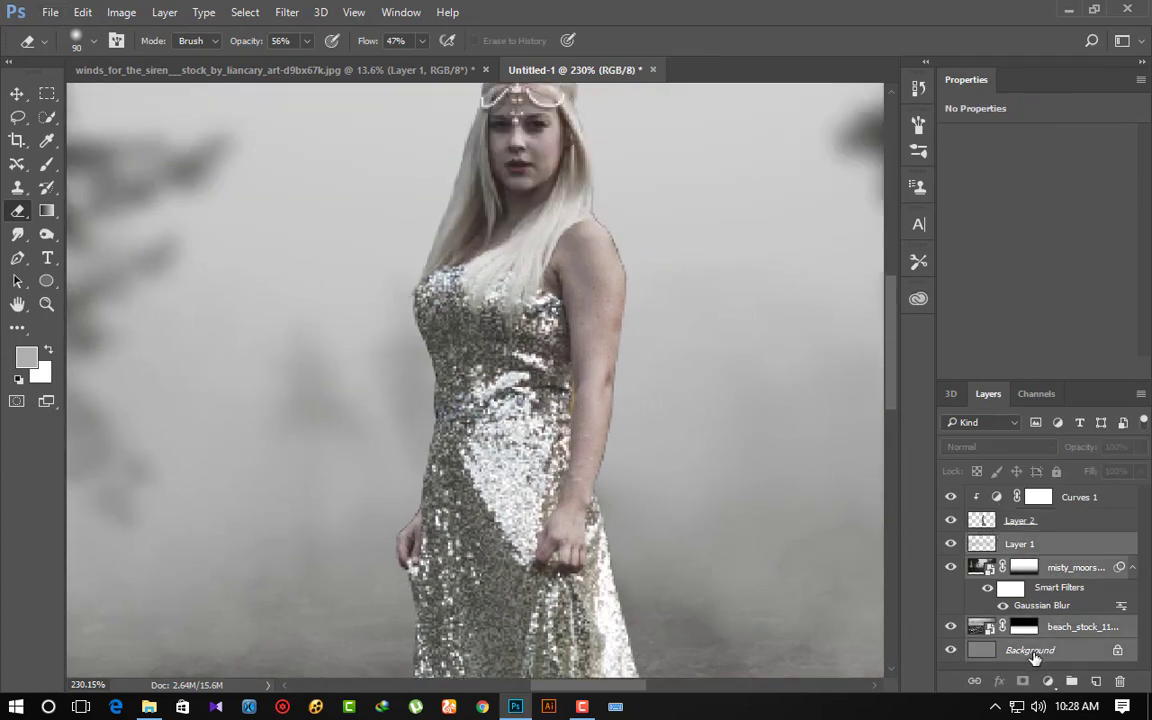
click(1118, 651)
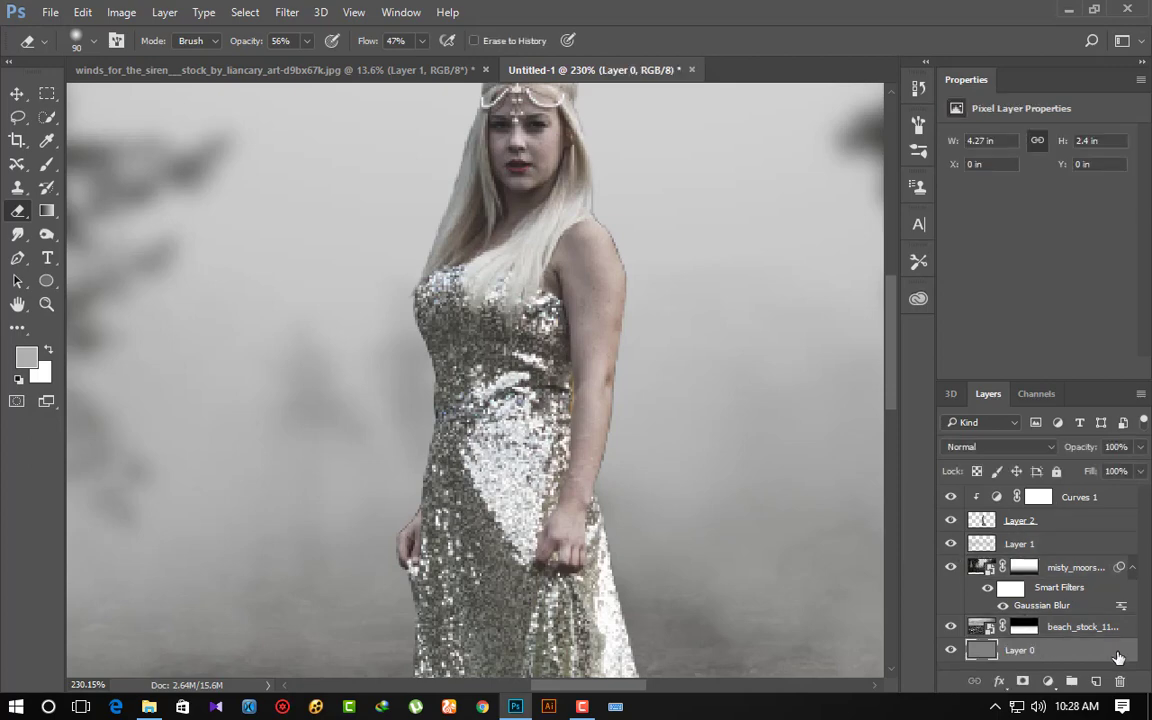
shift+click(1060, 549)
- Group the selected layers into Group 1 and hide it
right_click(1060, 549)
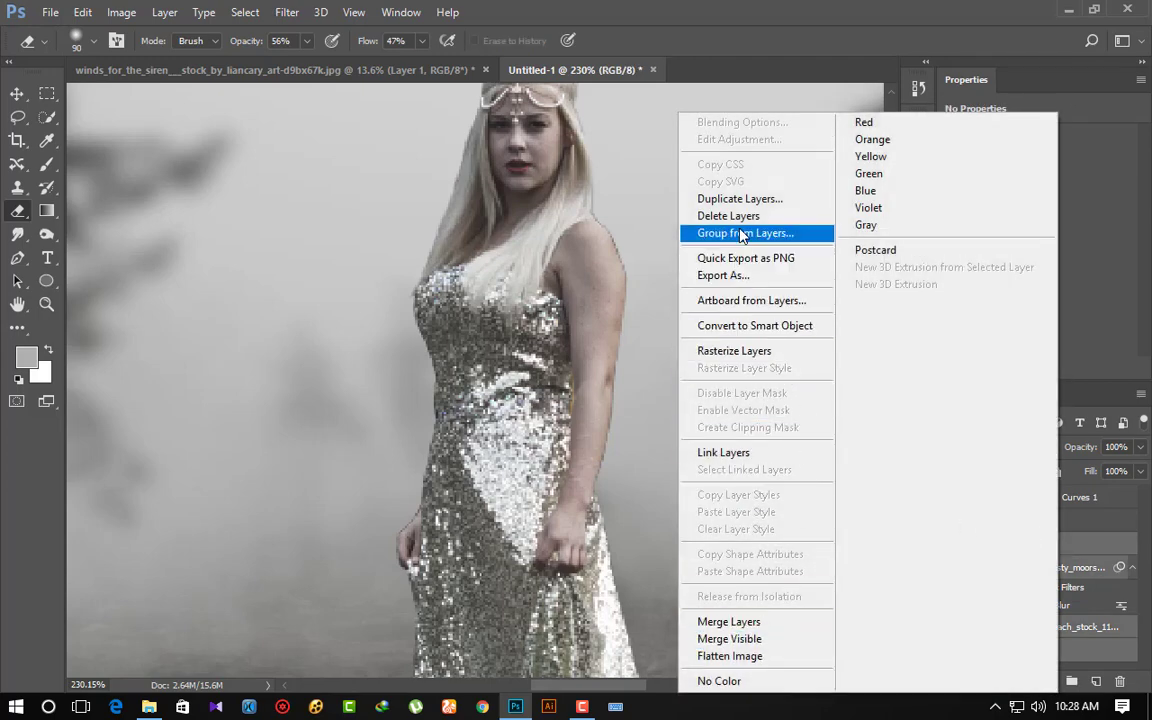
click(700, 233)
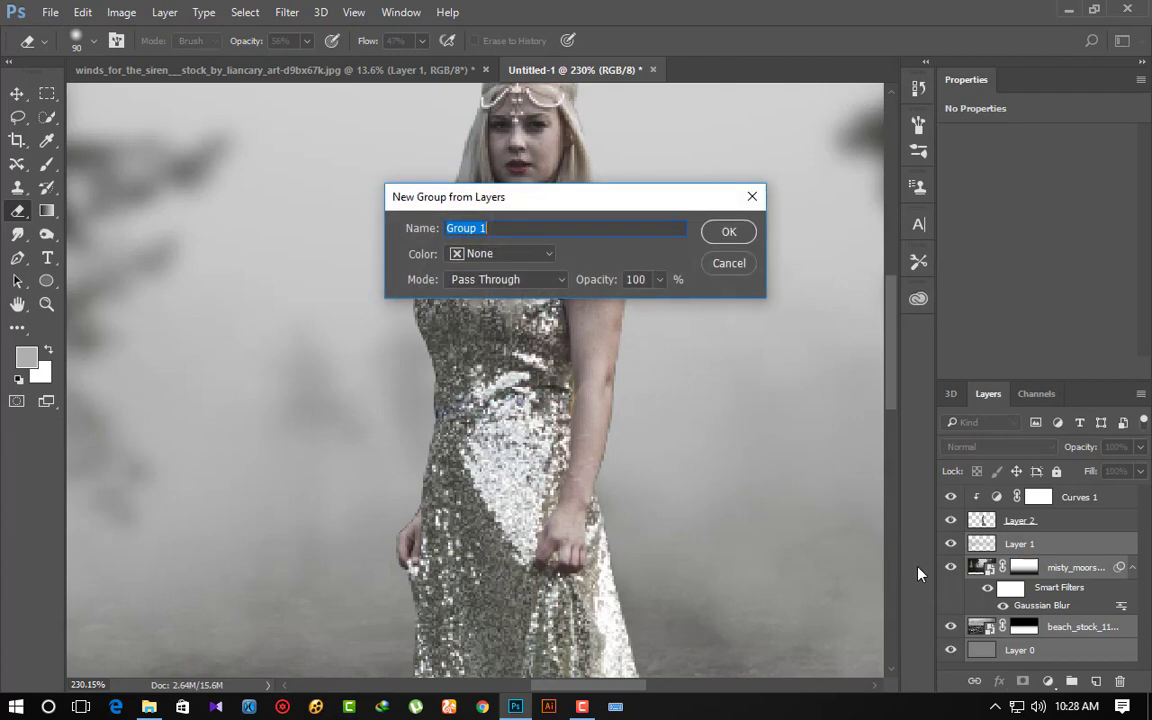
click(729, 232)
click(950, 521)
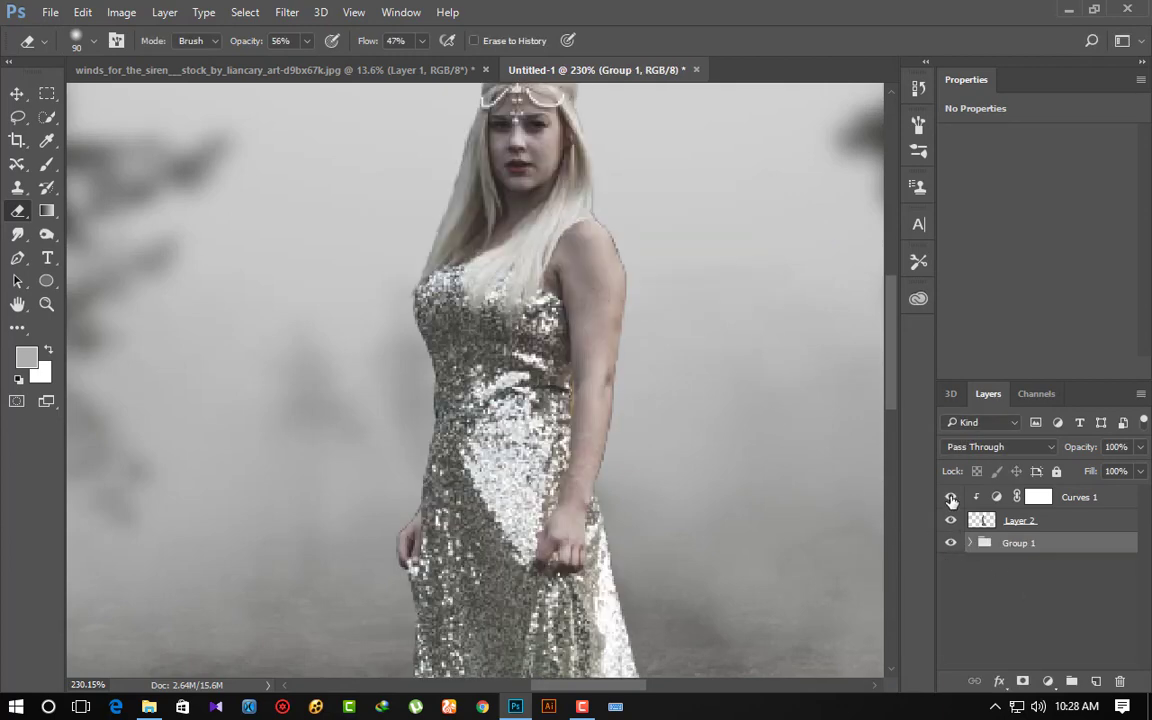
click(951, 543)
- Set up the Smudge tool on Layer 2 with the scattered-dots 95 brush shrunk to size 3
click(1020, 521)
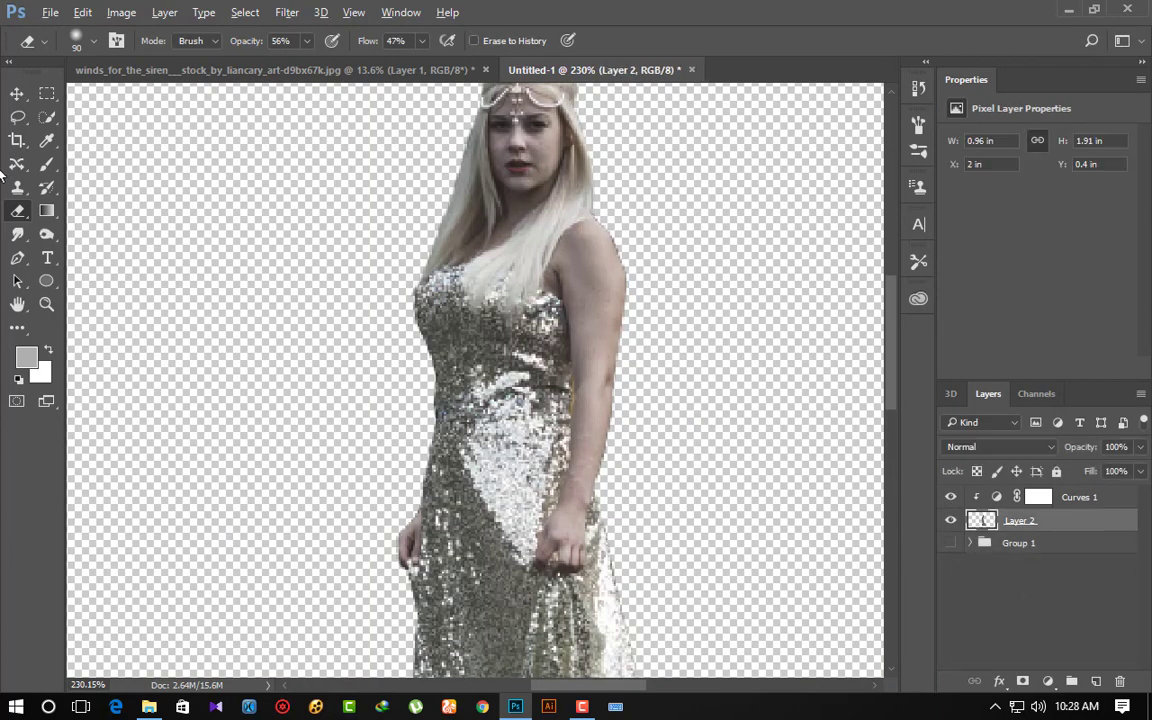
click(17, 234)
click(70, 268)
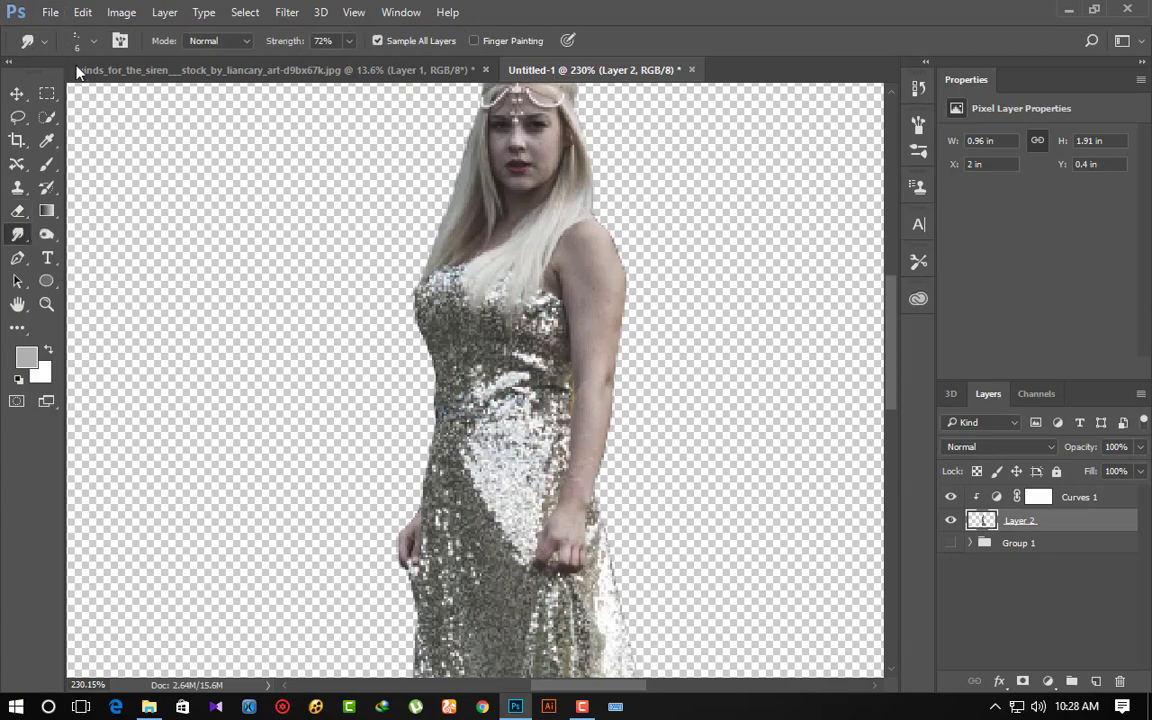
scroll(420, 380, up, 2)
click(94, 40)
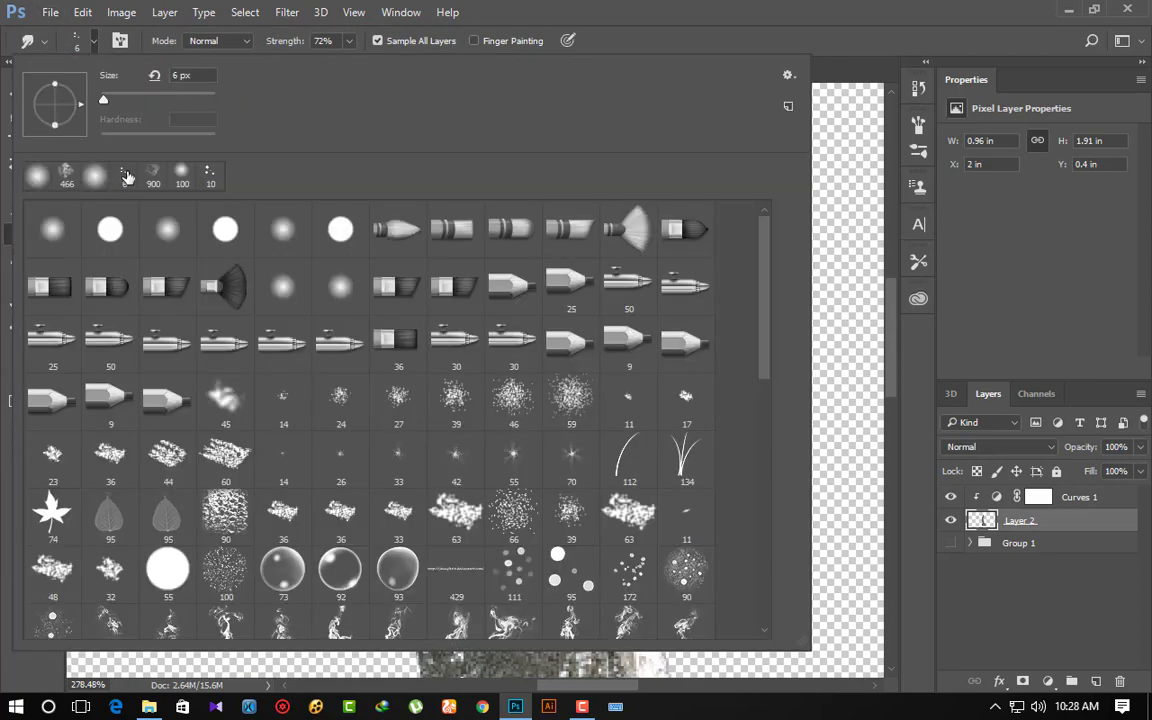
scroll(400, 420, down, 1)
click(571, 528)
key(Return)
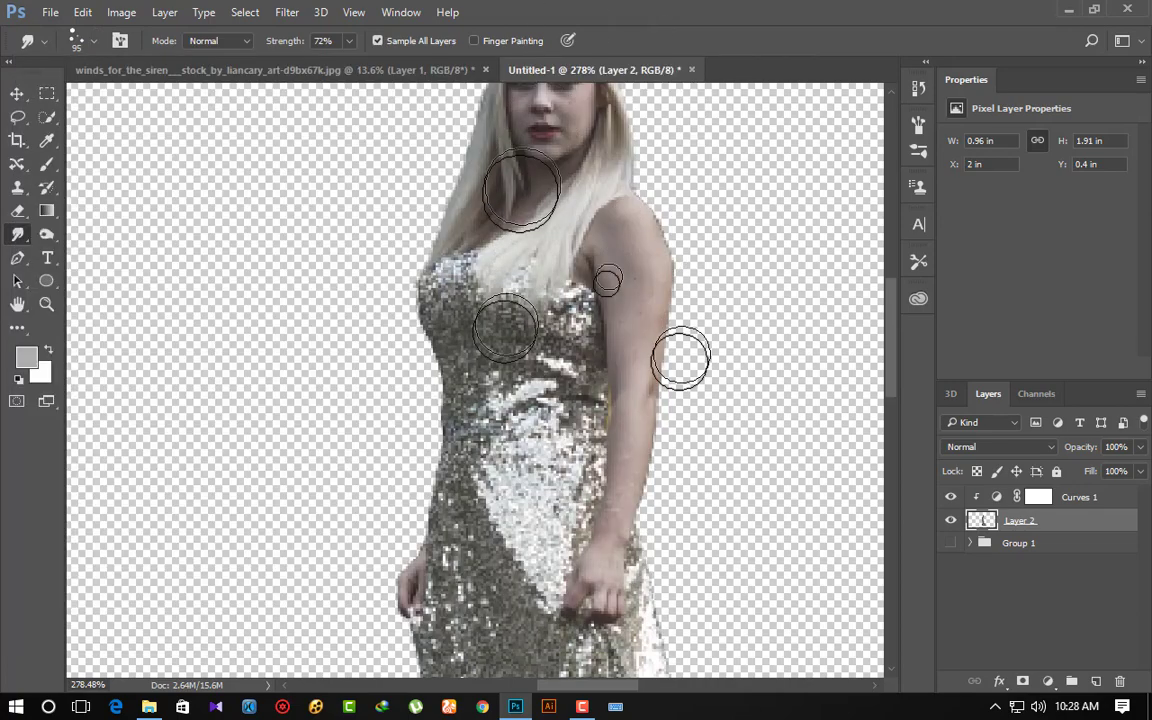
scroll(679, 357, up, 2)
scroll(725, 411, up, 3)
key(bracketleft)
key(bracketleft)
key(bracketleft)
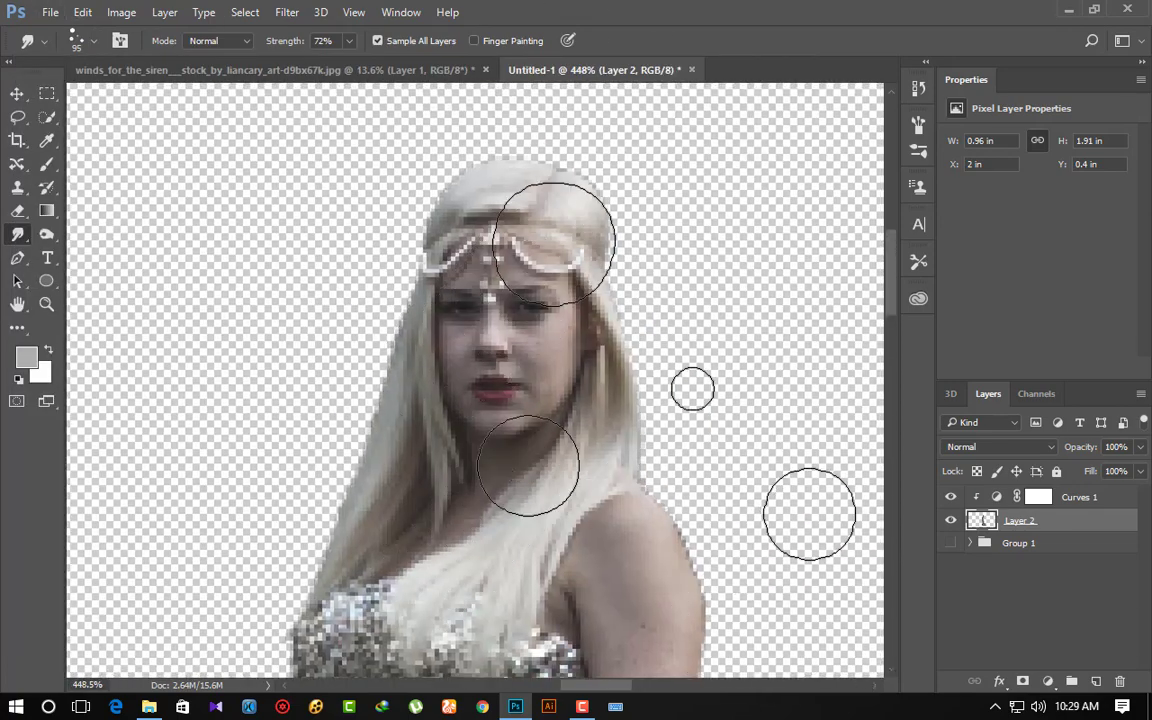
key(bracketleft)
key(bracketleft)
key(bracketleft)
key(bracketleft)
key(bracketleft)
key(bracketleft)
key(bracketleft)
key(bracketleft)
key(bracketleft)
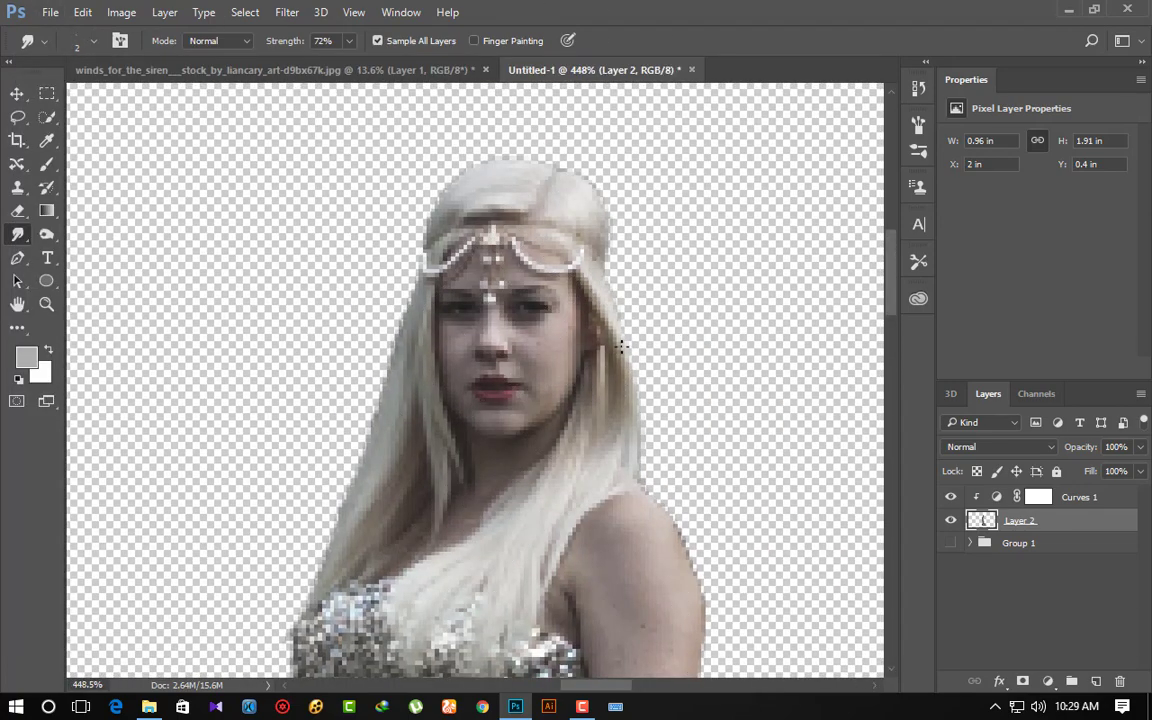
- Smear hair strands outward at the shoulder and beside the face
drag(615, 360, 650, 408)
click(285, 46)
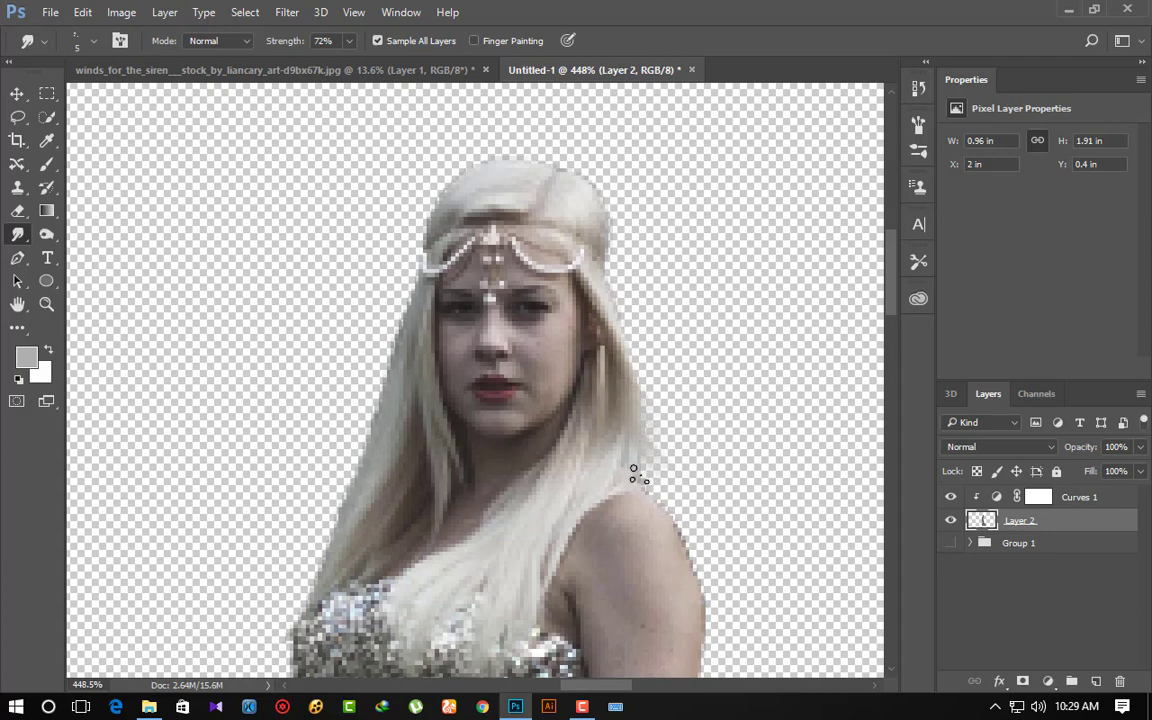
scroll(633, 475, up, 3)
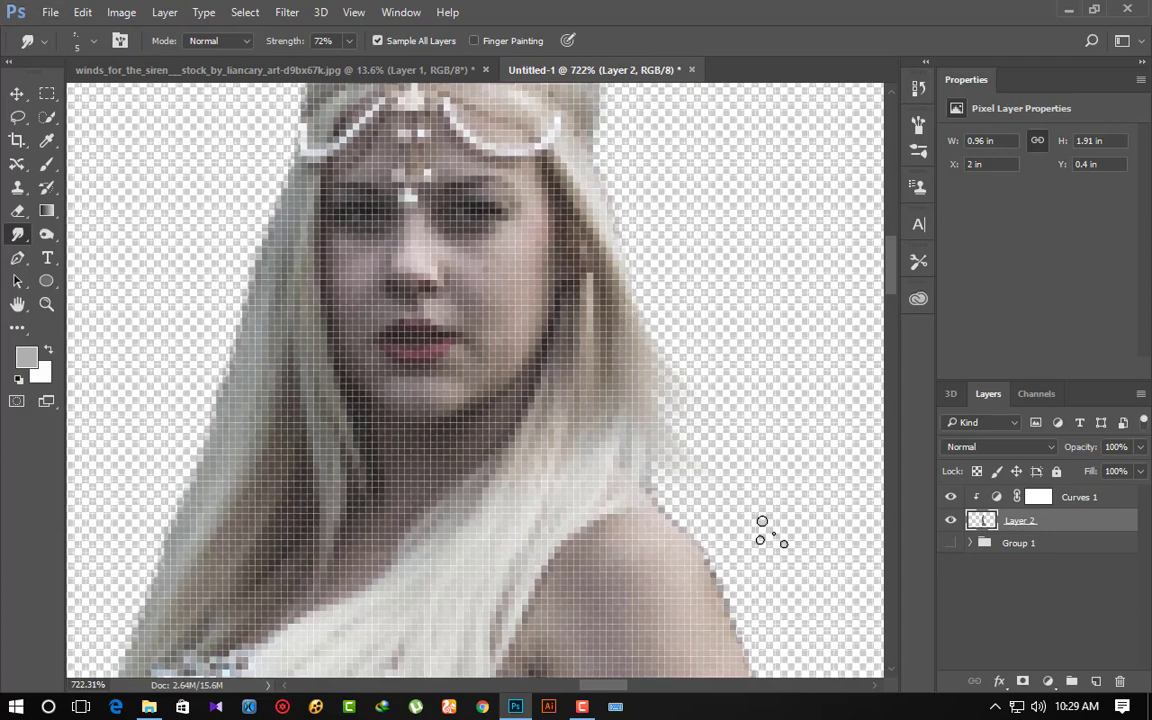
drag(762, 521, 648, 458)
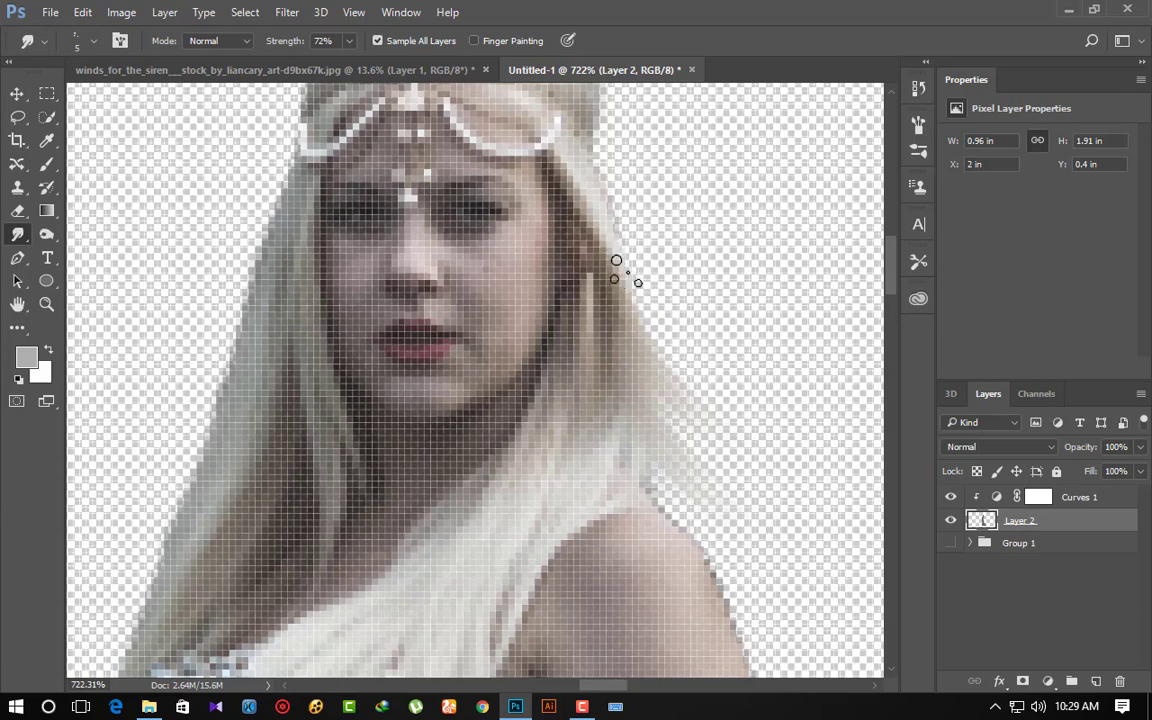
drag(616, 260, 733, 329)
drag(622, 278, 715, 396)
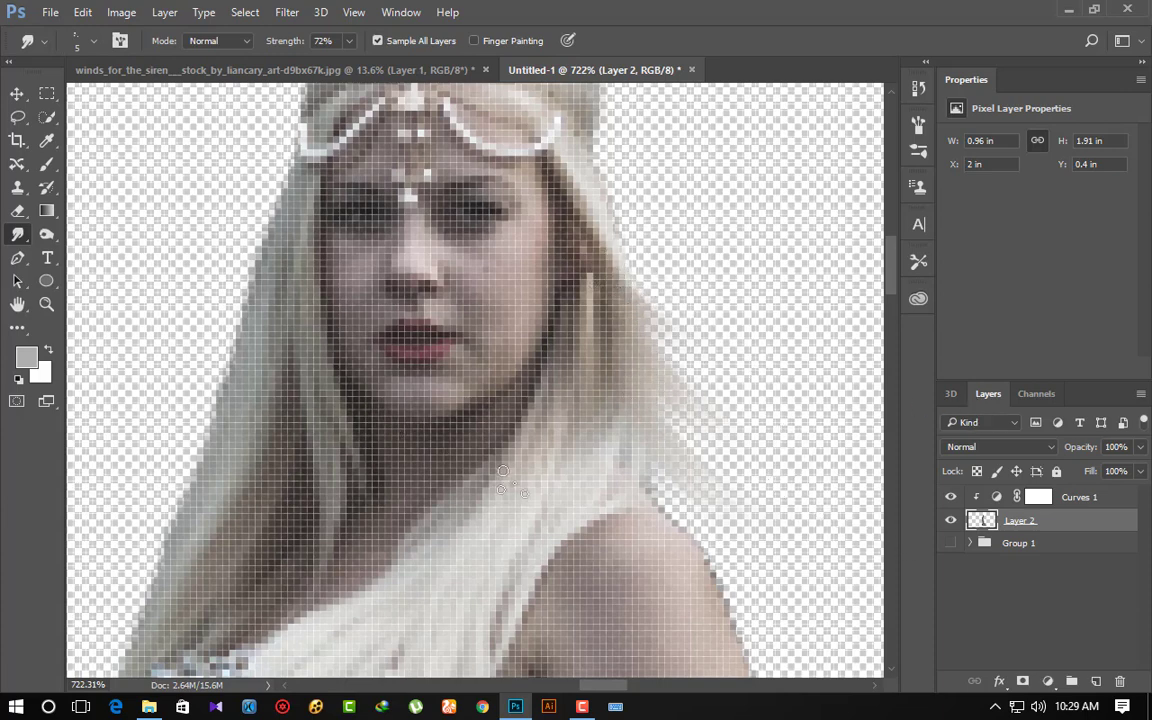
- Feather more of the hair edge outward into the empty area and near the face
scroll(286, 410, left, 3)
scroll(578, 432, left, 3)
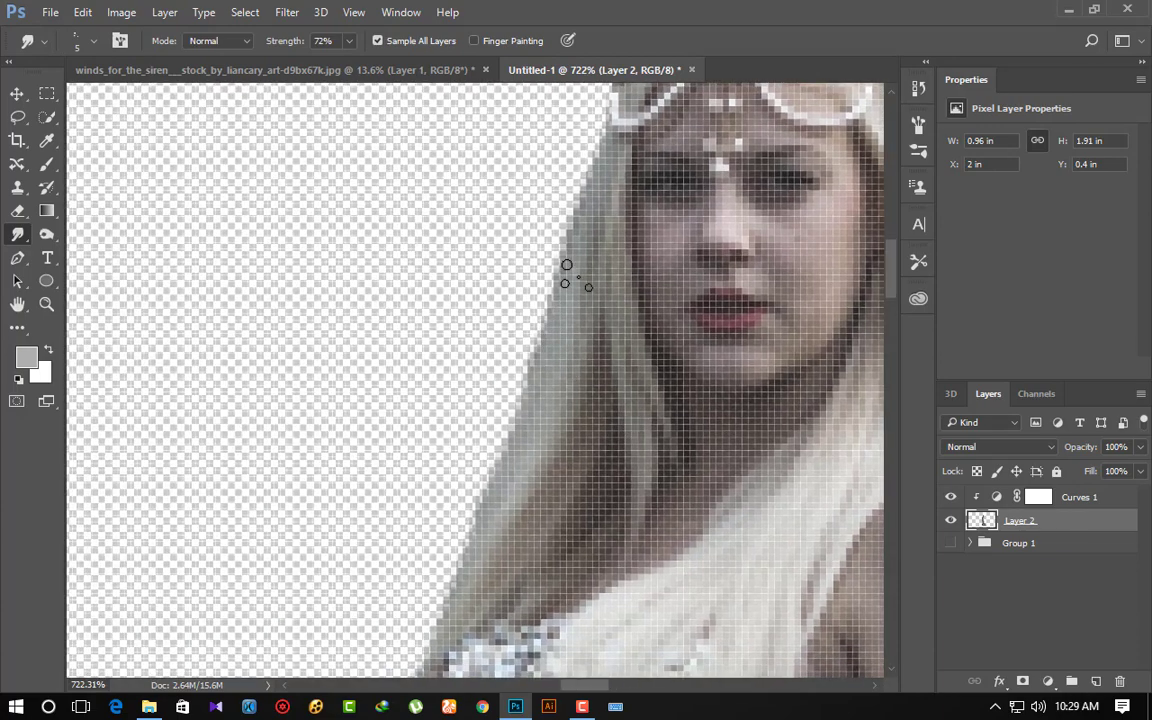
scroll(450, 340, down, 3)
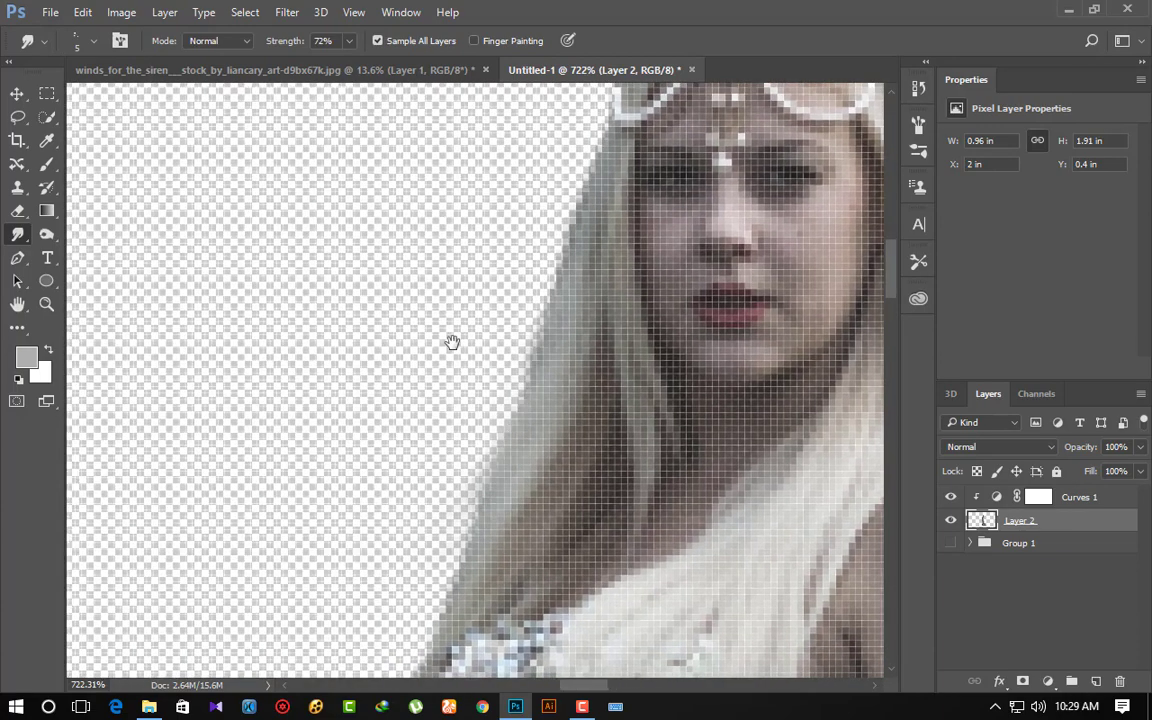
scroll(555, 325, left, 2)
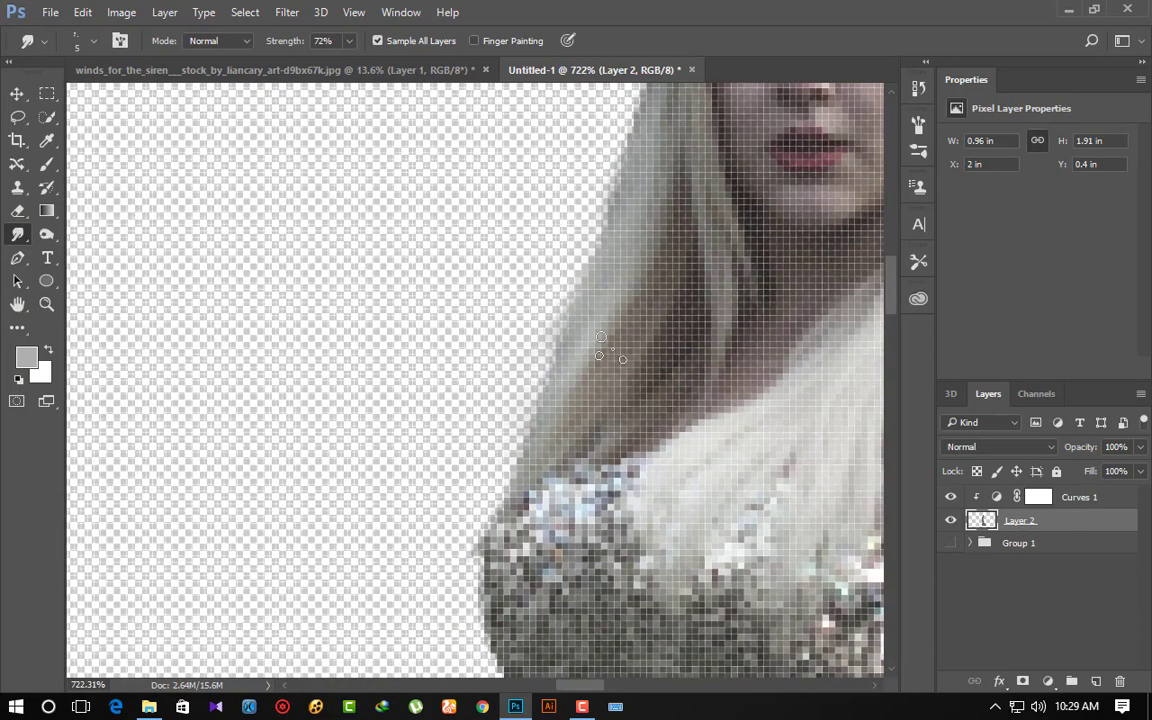
drag(600, 345, 477, 435)
drag(599, 288, 476, 442)
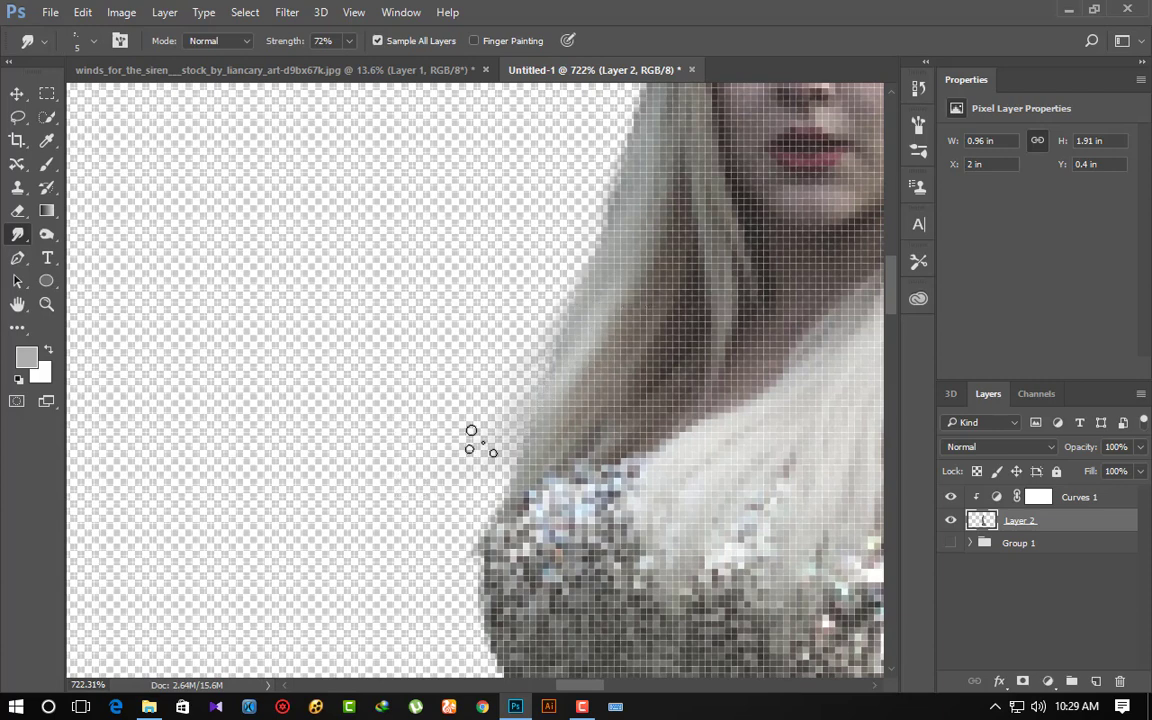
drag(578, 352, 391, 404)
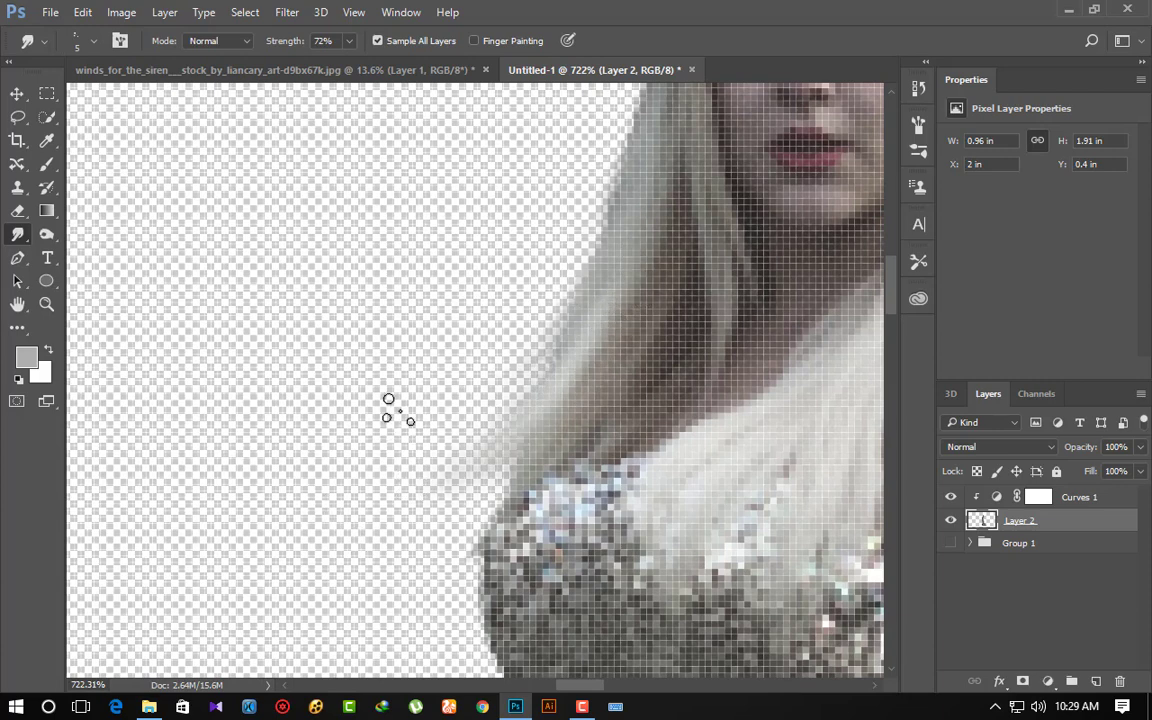
scroll(345, 580, up, 2)
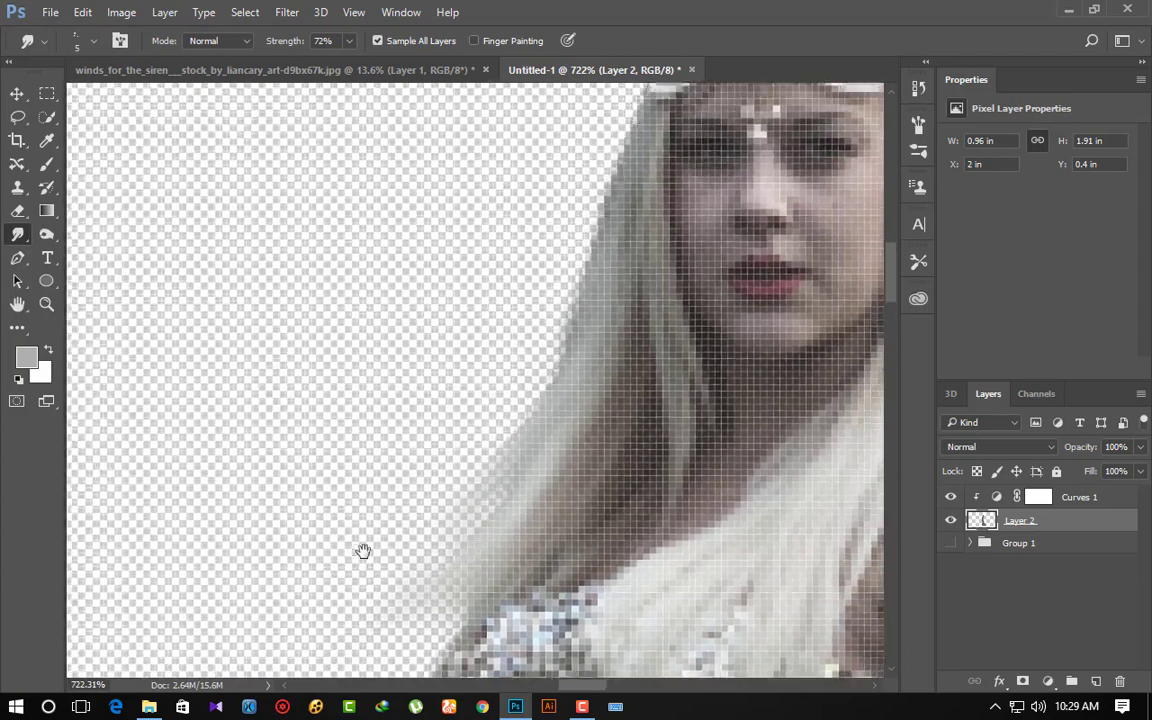
scroll(362, 553, up, 1)
drag(594, 298, 514, 391)
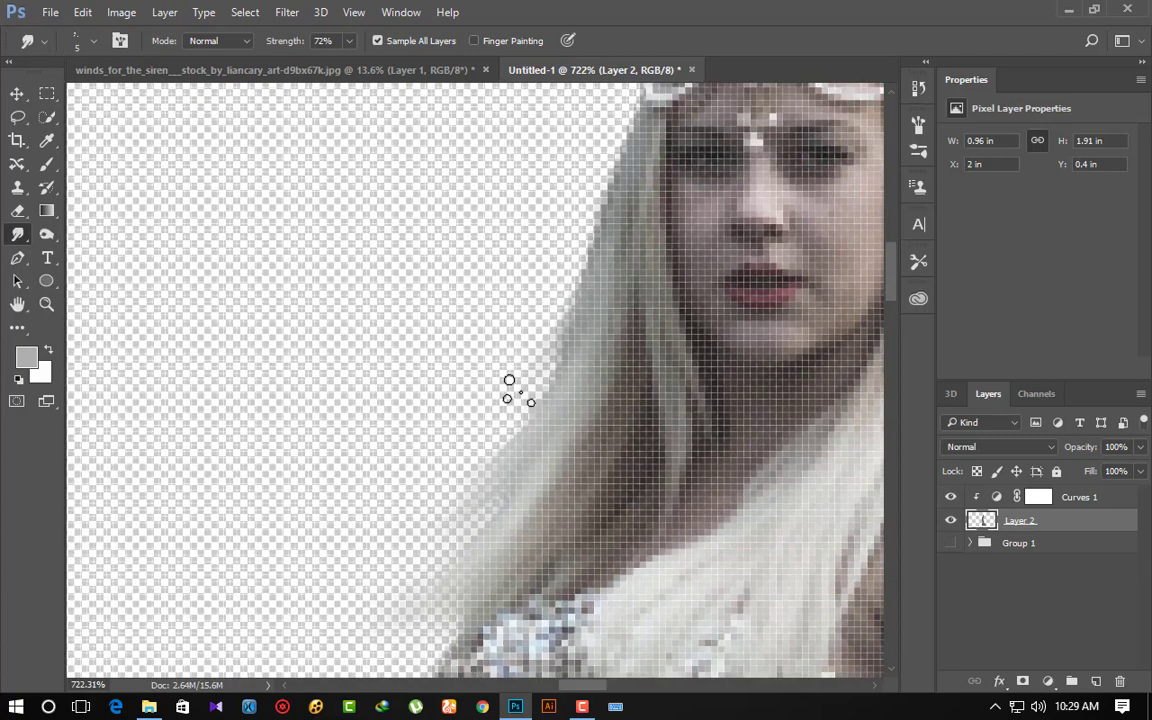
drag(596, 293, 532, 401)
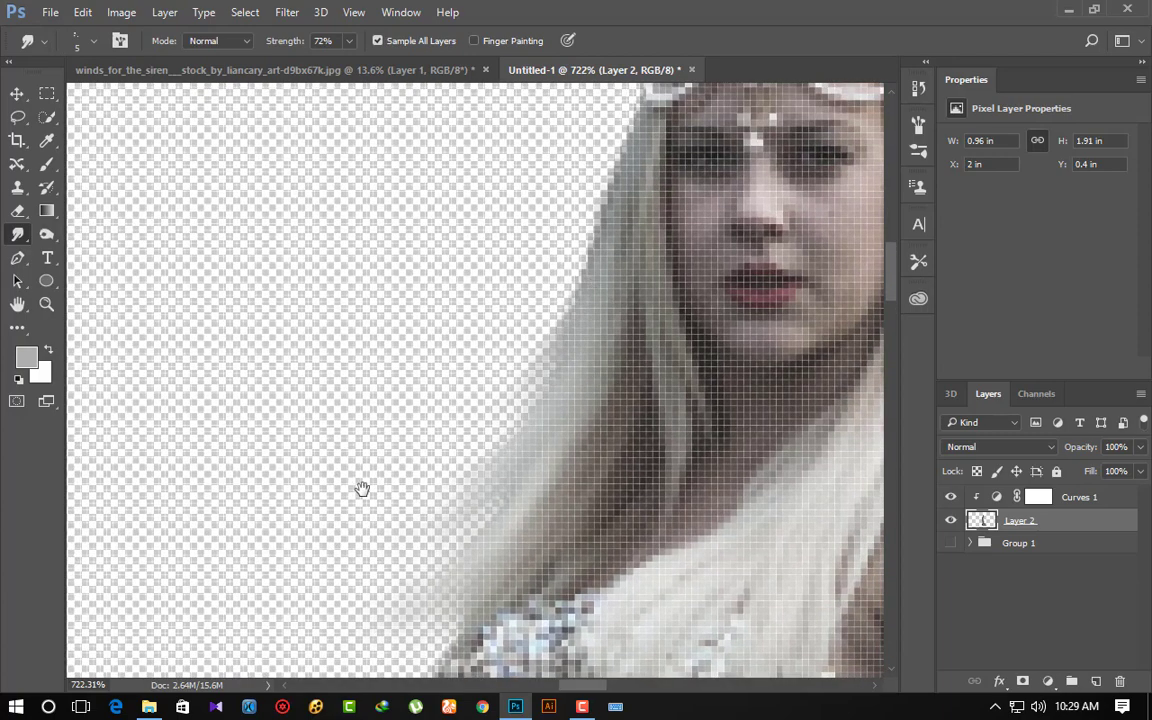
- Turn Group 1's visibility back on and zoom out to fit the canvas
scroll(363, 489, up, 1)
scroll(300, 477, left, 5)
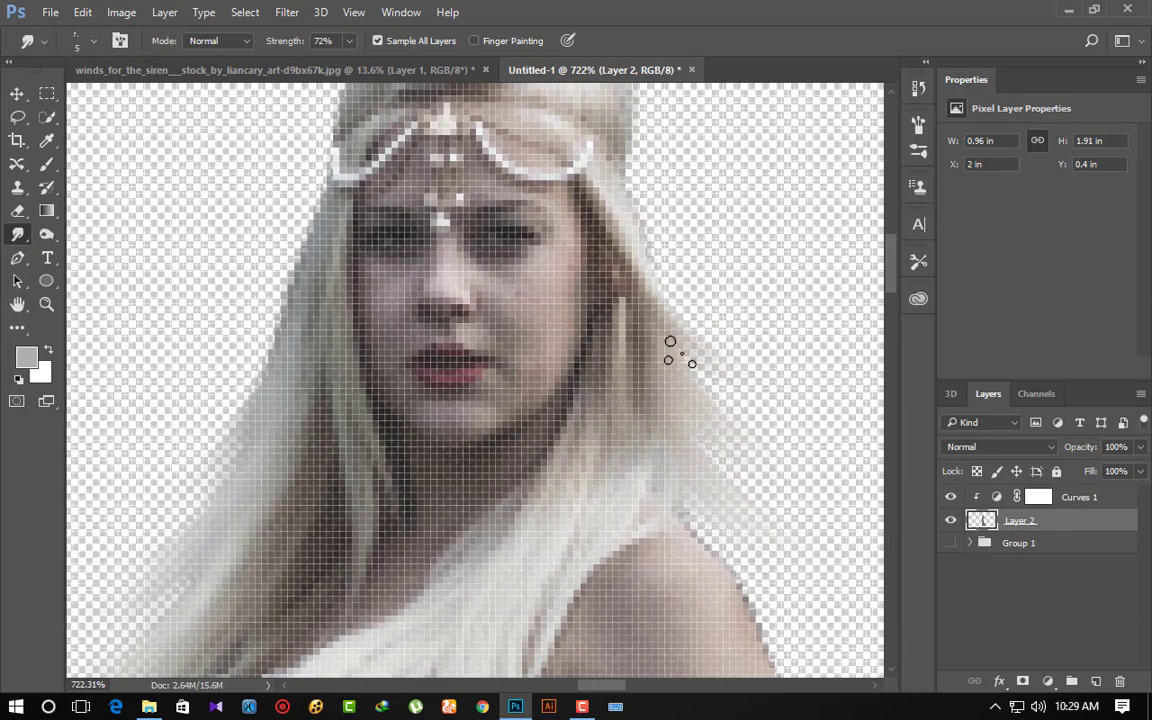
click(951, 543)
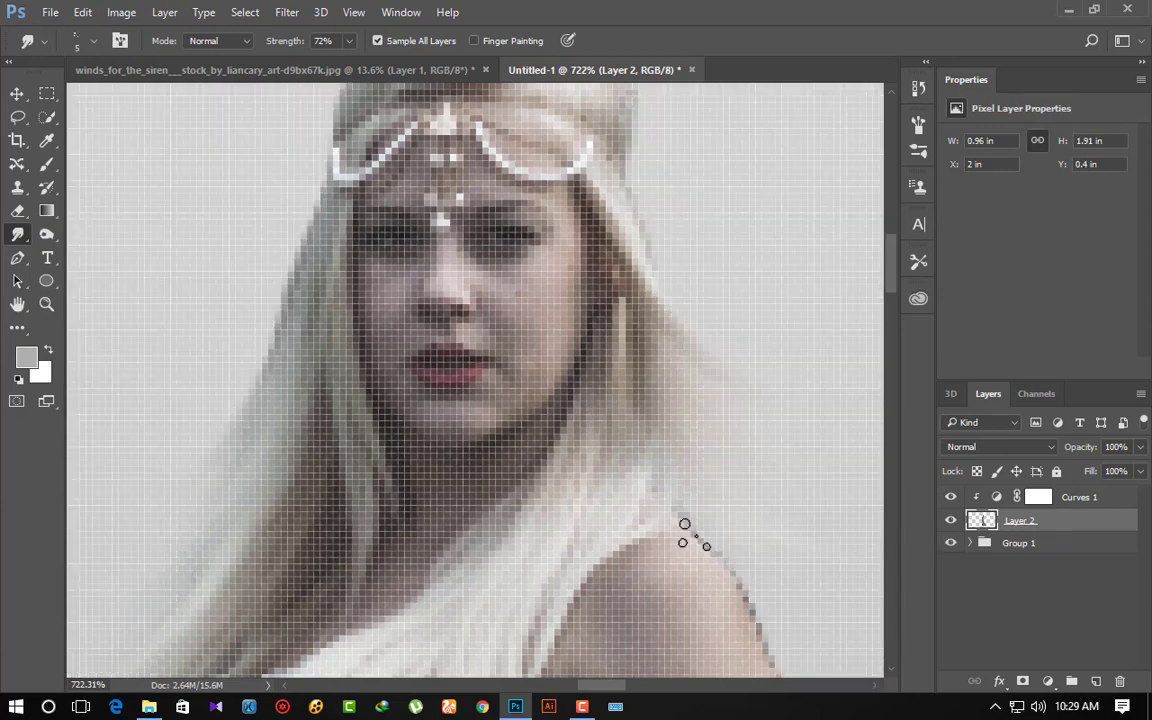
scroll(689, 532, down, 3)
scroll(690, 535, down, 3)
scroll(690, 533, down, 2)
scroll(690, 533, down, 2)
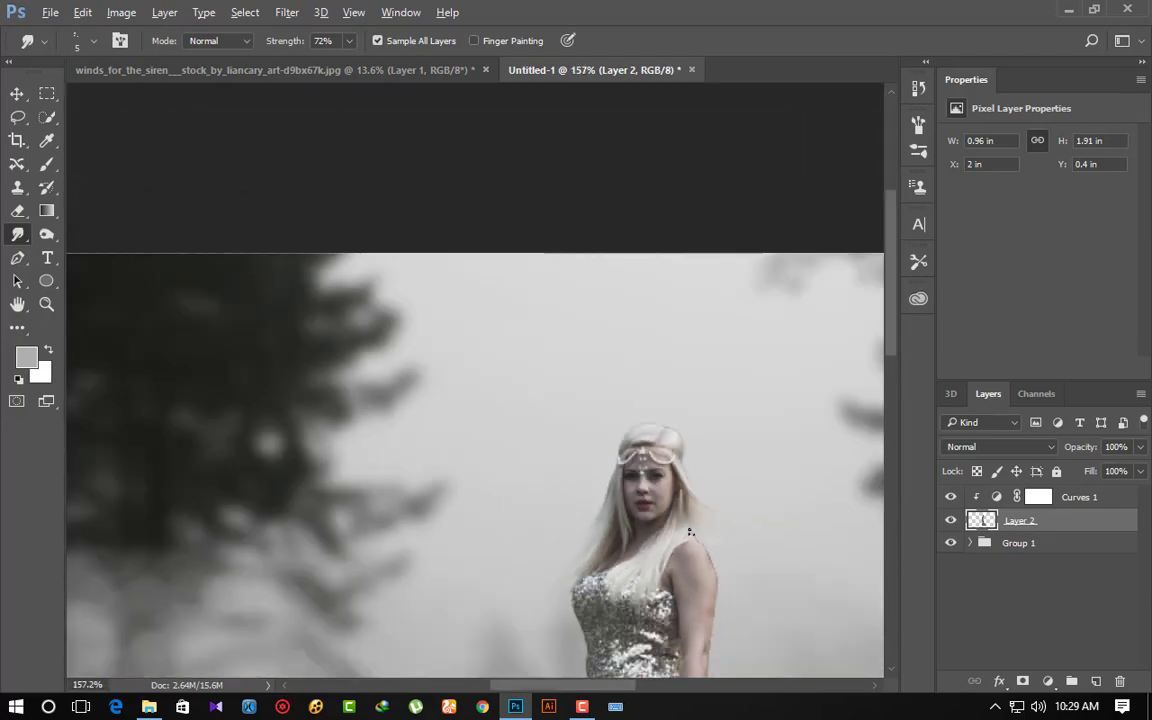
scroll(690, 533, down, 2)
scroll(690, 532, down, 1)
scroll(690, 532, down, 2)
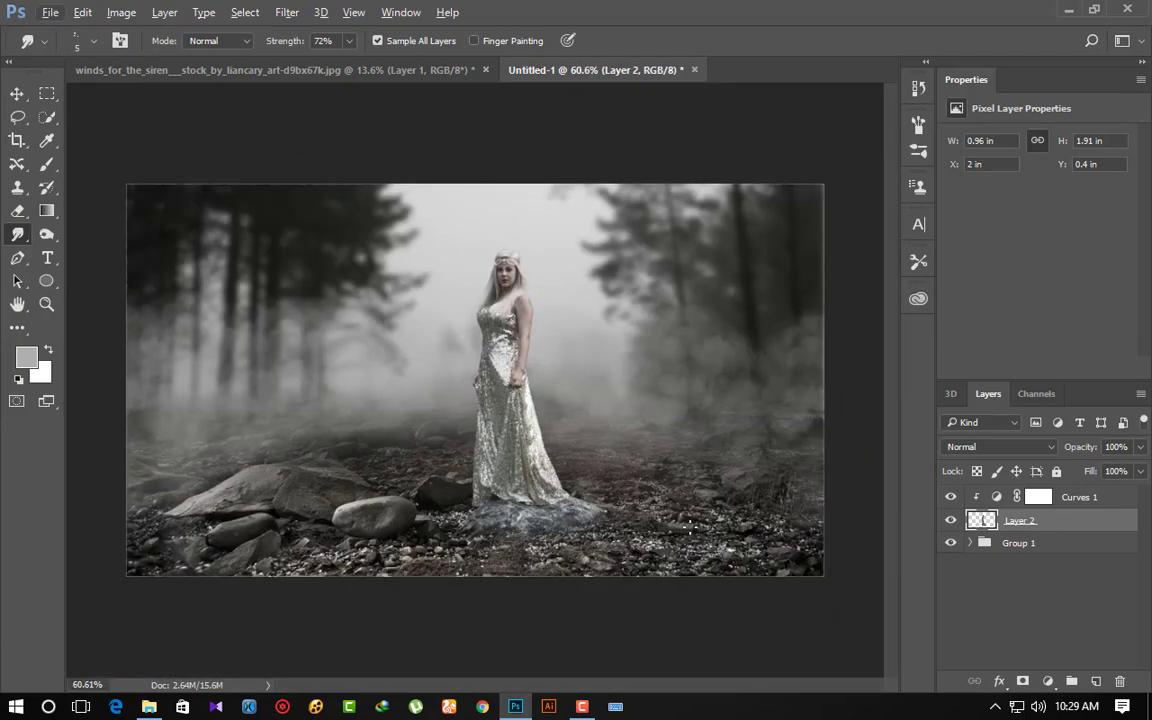
scroll(690, 532, up, 1)
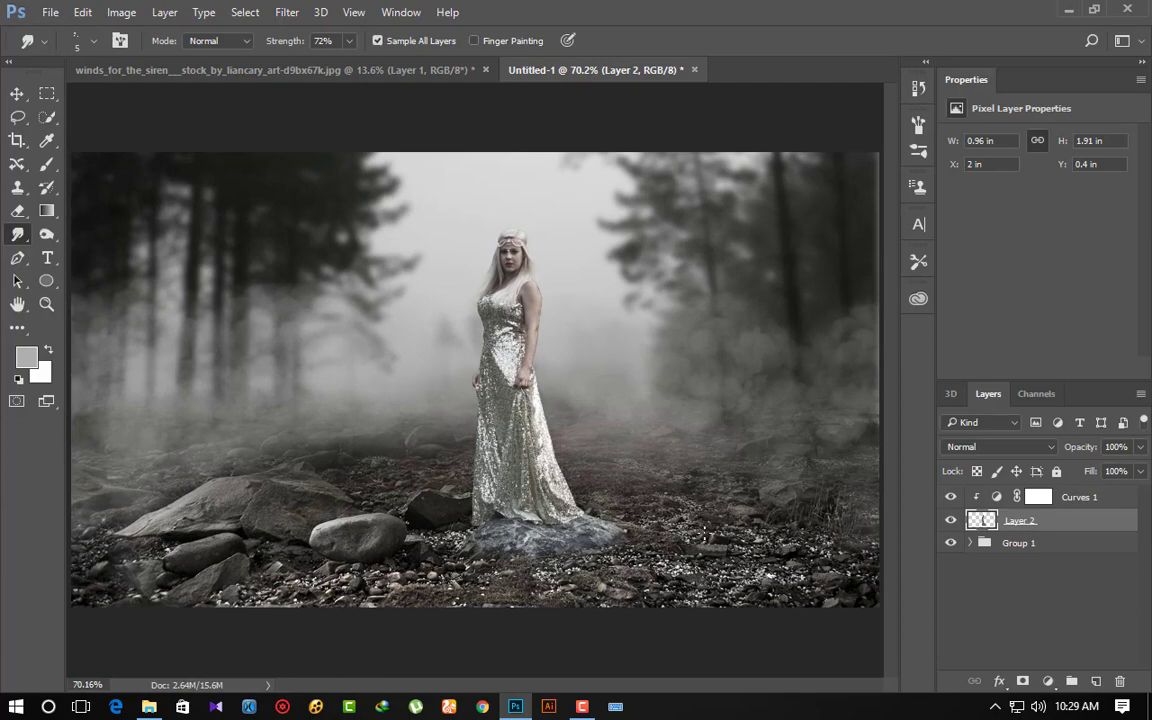
- Zoom in and smudge the left hair edge and the strands near the chin into the background
scroll(560, 340, up, 4)
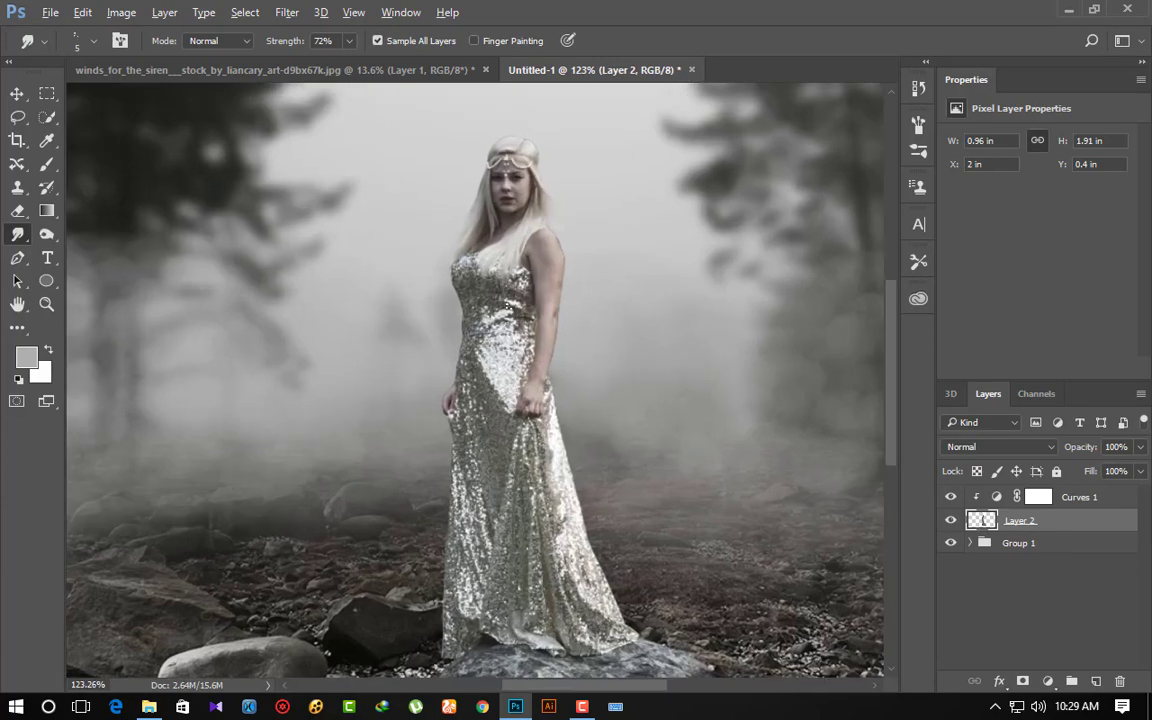
scroll(500, 280, up, 3)
scroll(460, 245, up, 3)
scroll(458, 247, up, 4)
drag(451, 245, 511, 377)
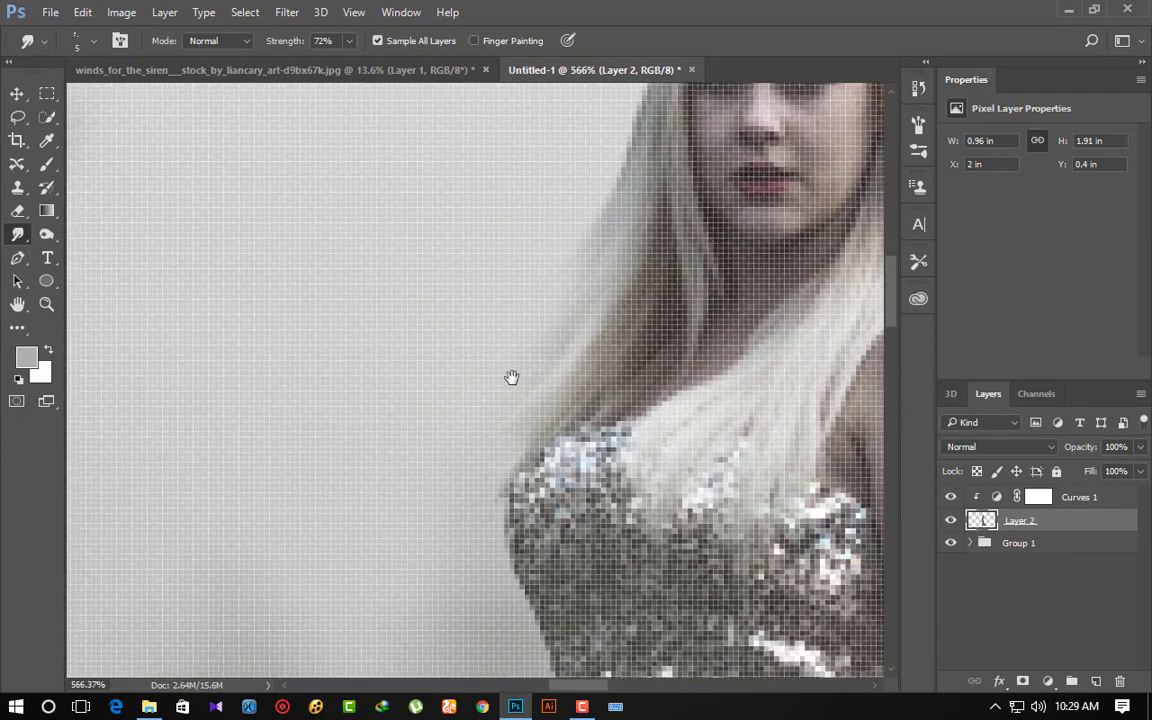
drag(636, 260, 477, 362)
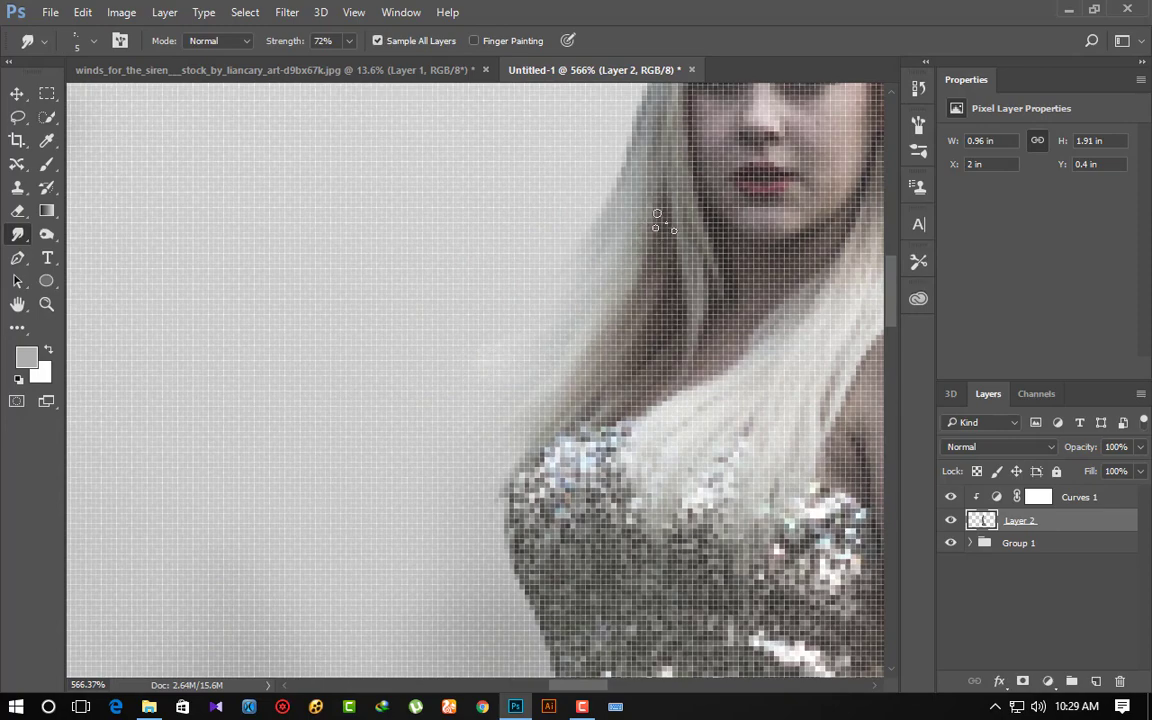
drag(657, 220, 455, 412)
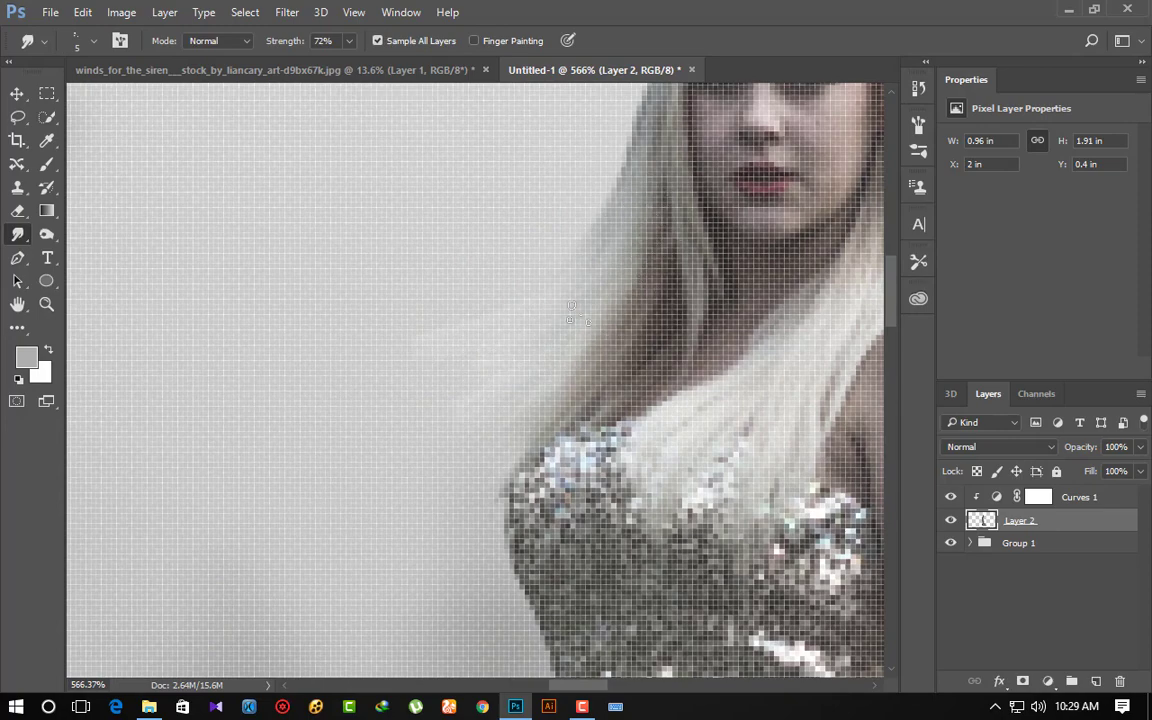
drag(594, 335, 294, 437)
drag(428, 293, 386, 387)
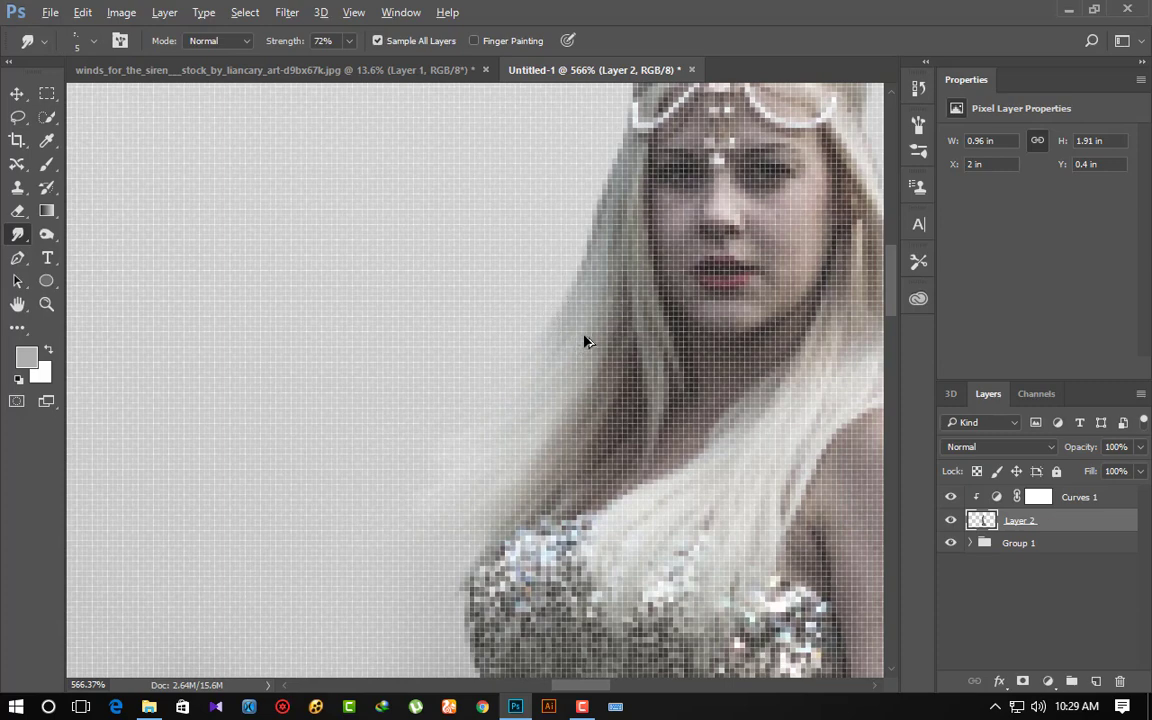
- Toggle Group 1 off and on to check the edge, then zoom back out
click(950, 542)
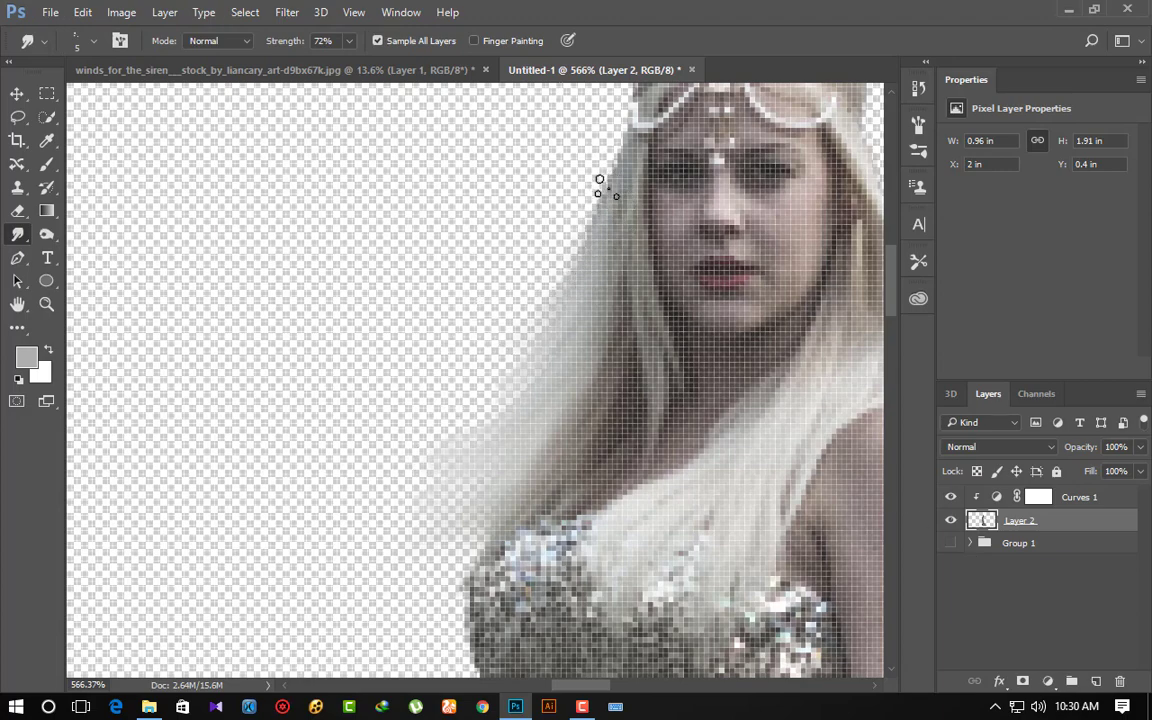
click(950, 543)
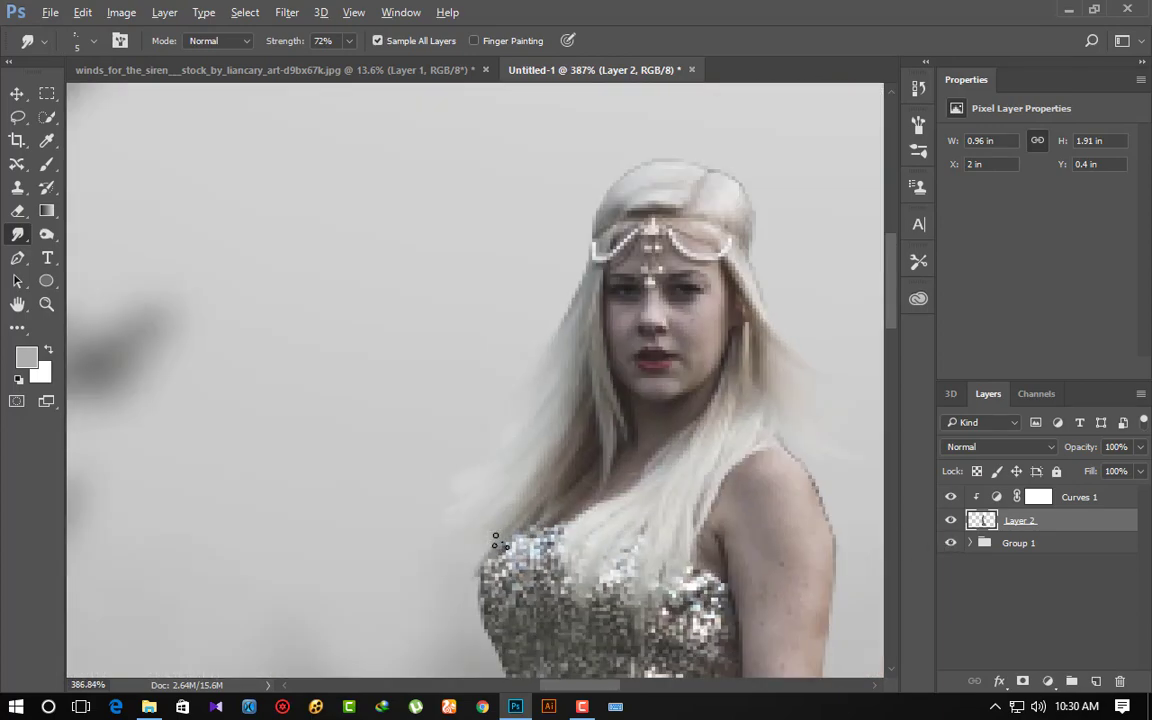
scroll(497, 541, up, 2)
scroll(495, 543, down, 1)
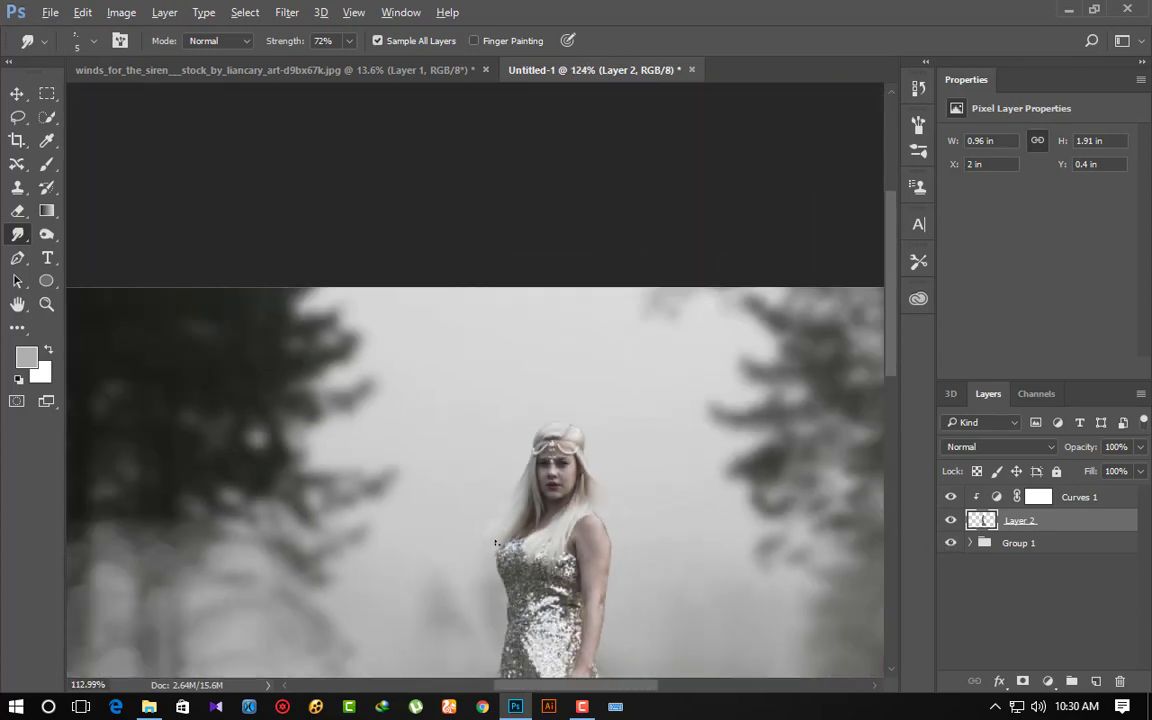
scroll(495, 543, down, 1)
scroll(495, 543, down, 1)
scroll(495, 541, up, 1)
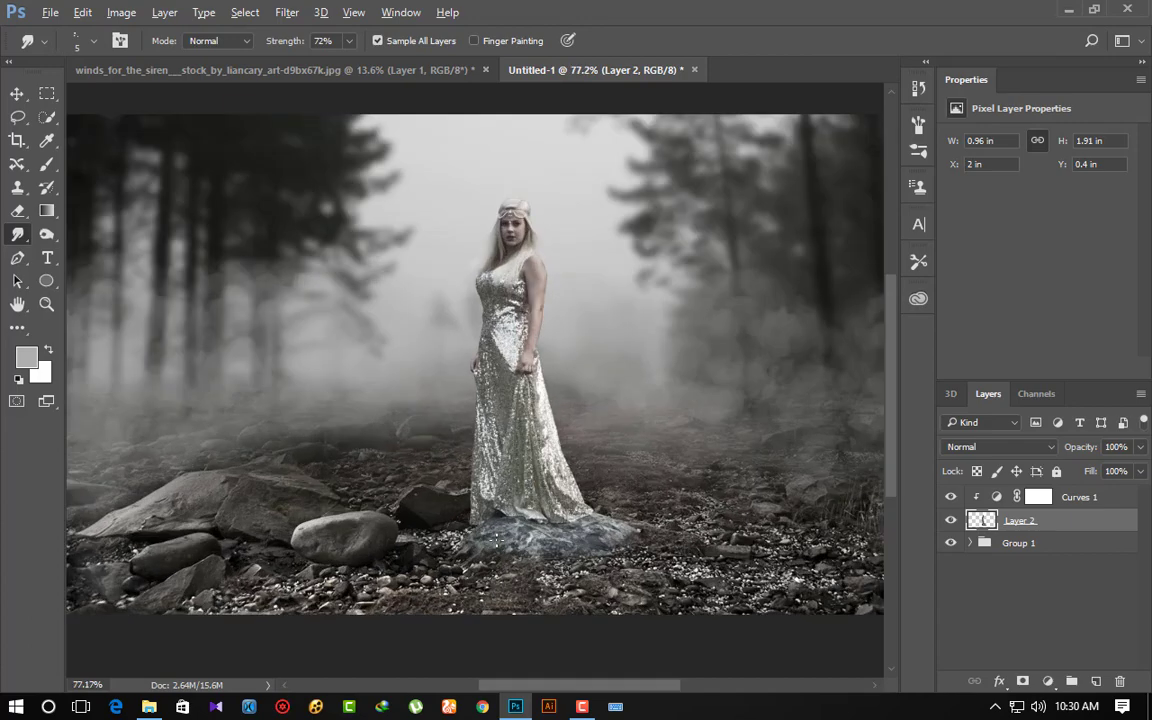
scroll(495, 541, down, 1)
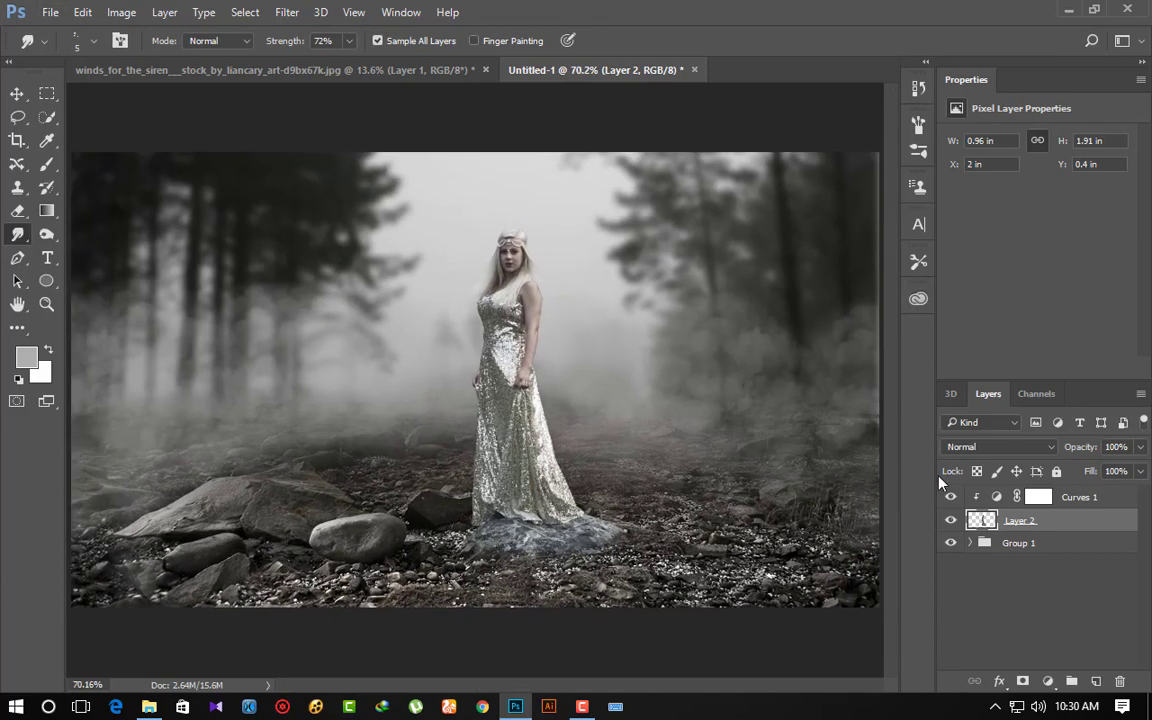
- Add a new empty Layer 3 directly above Group 1
click(1075, 500)
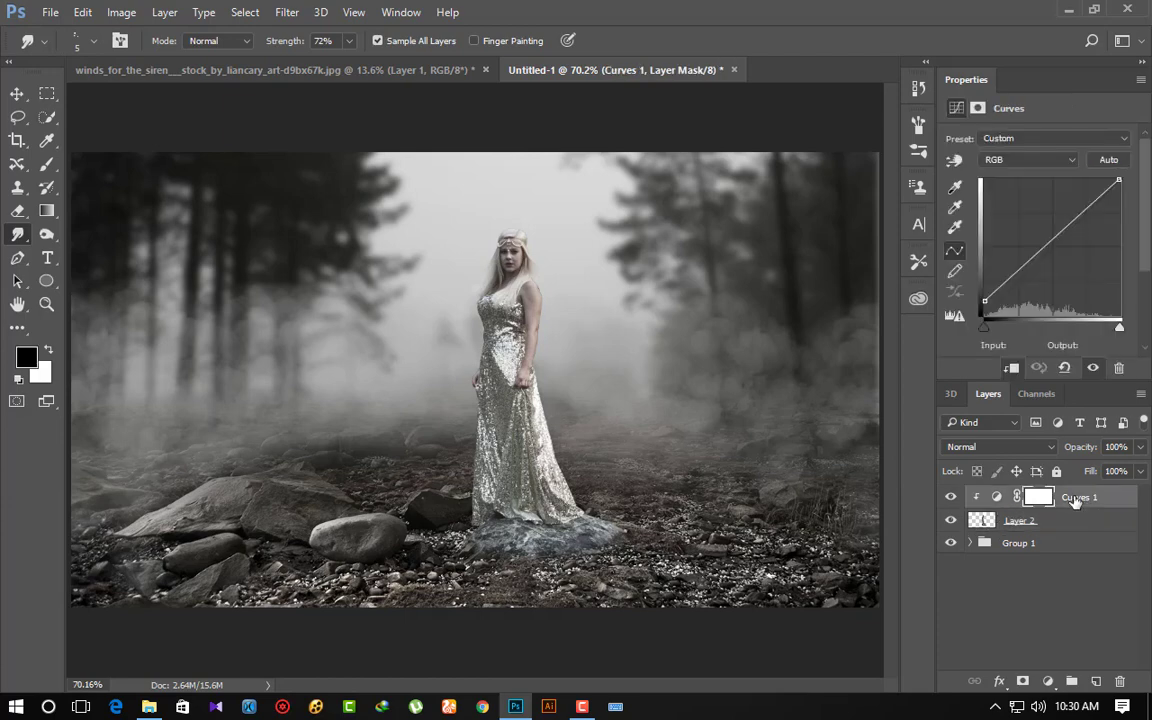
click(1030, 544)
key(ctrl+shift+alt+n)
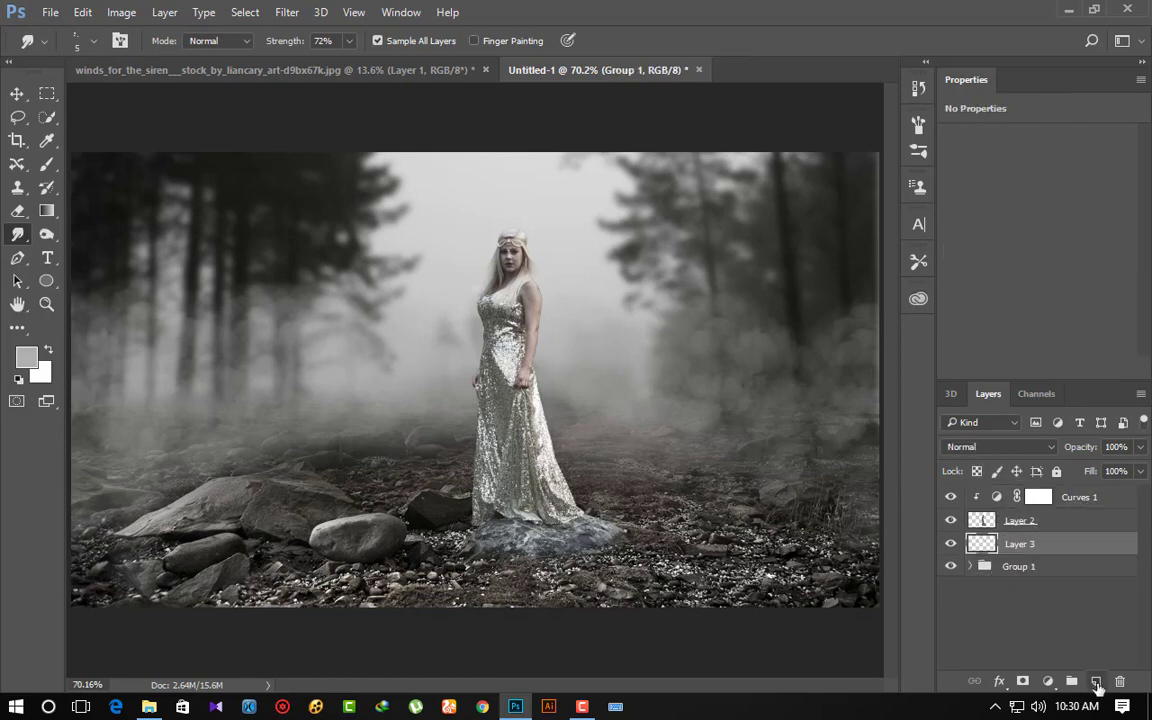
- Set up a large soft Brush with a light orange colour
right_click(44, 166)
click(108, 160)
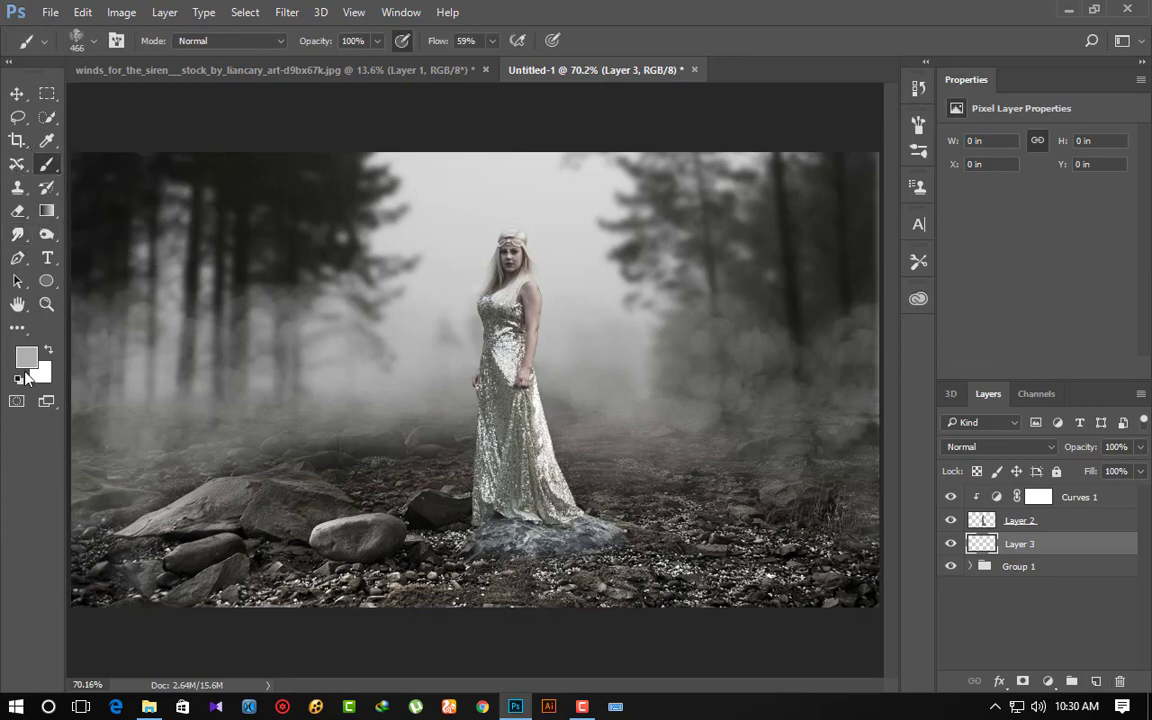
click(26, 356)
drag(870, 487, 866, 521)
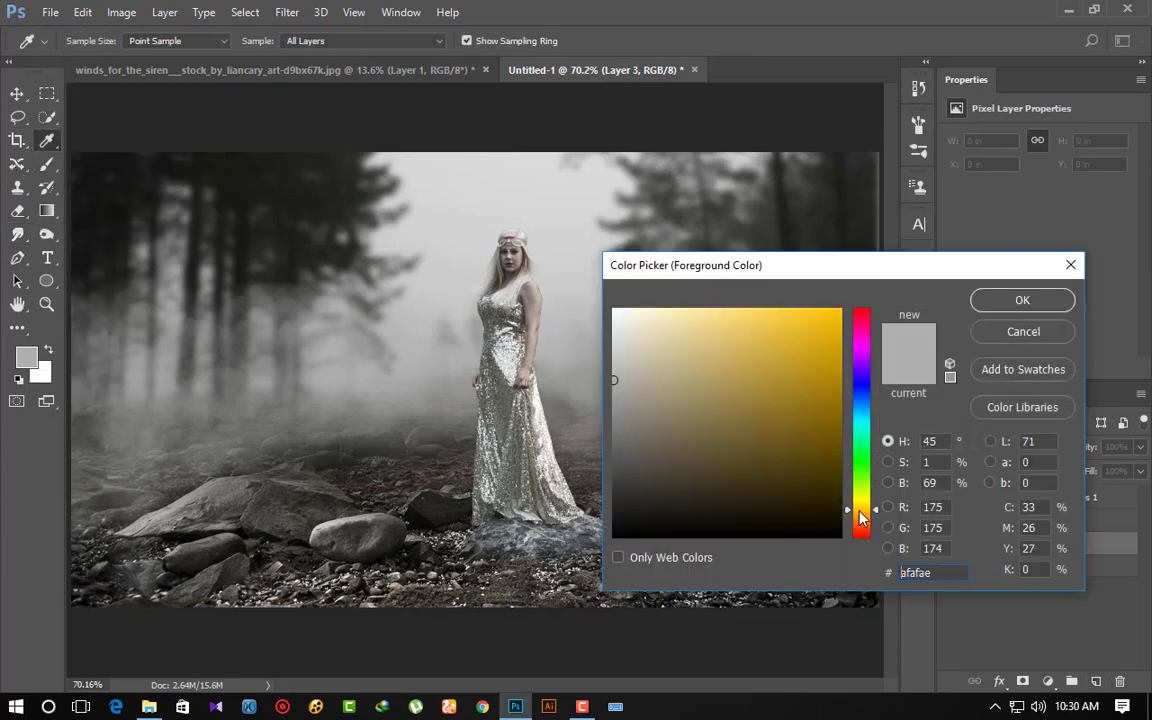
click(717, 305)
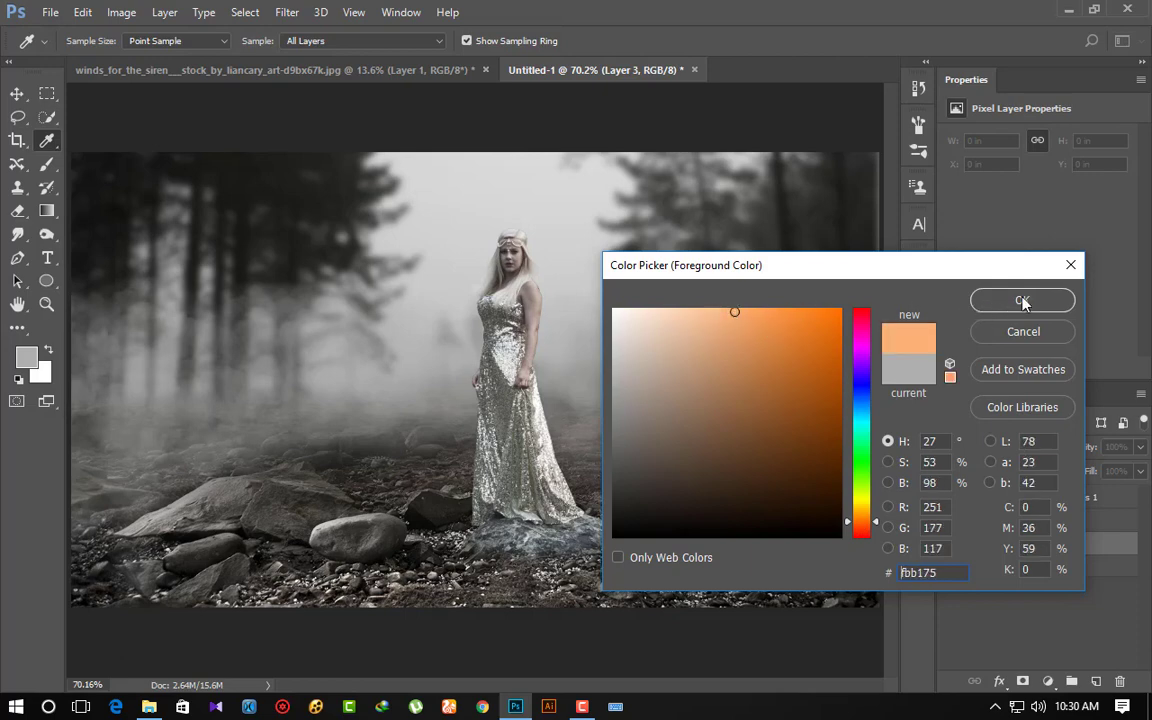
click(988, 301)
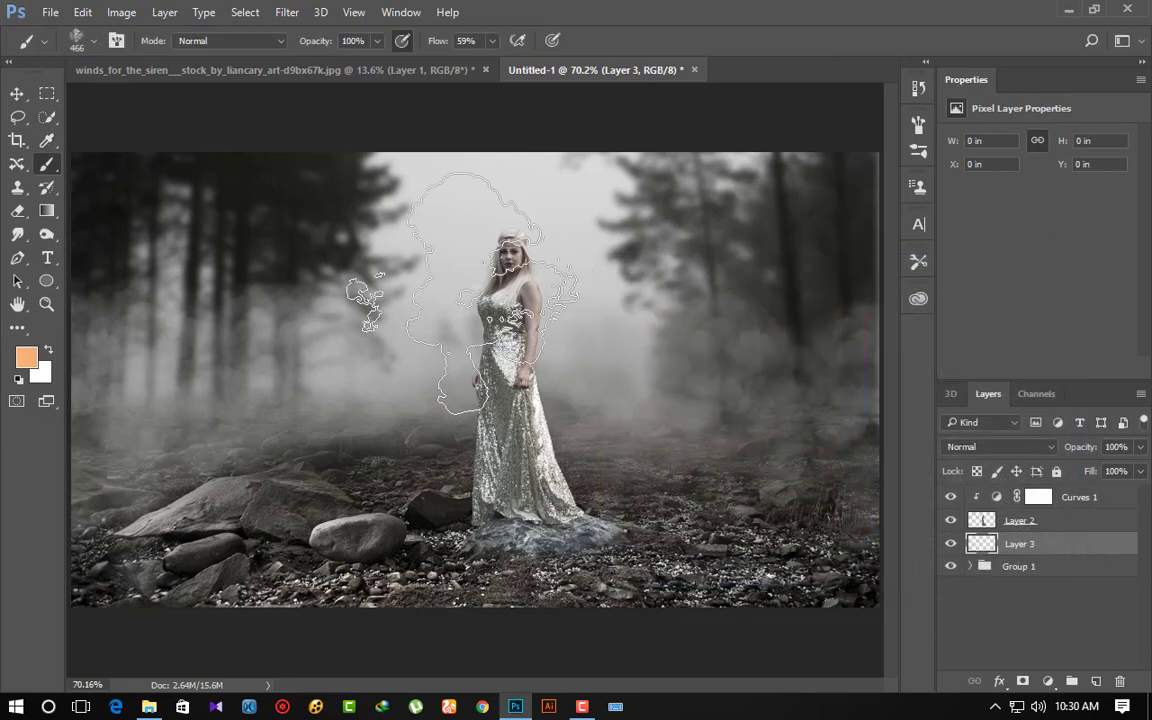
click(86, 45)
double_click(120, 178)
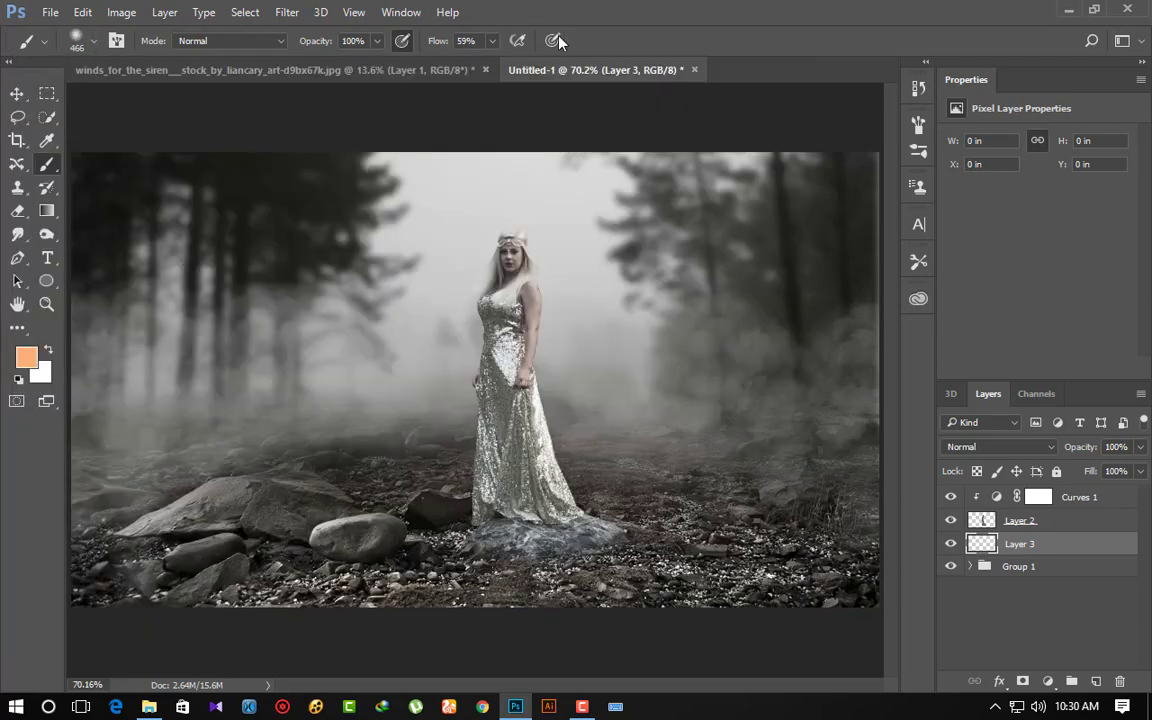
- Paint a soft orange glow behind the woman and blend Layer 3 as Overlay
click(490, 260)
key(ctrl+z)
click(505, 332)
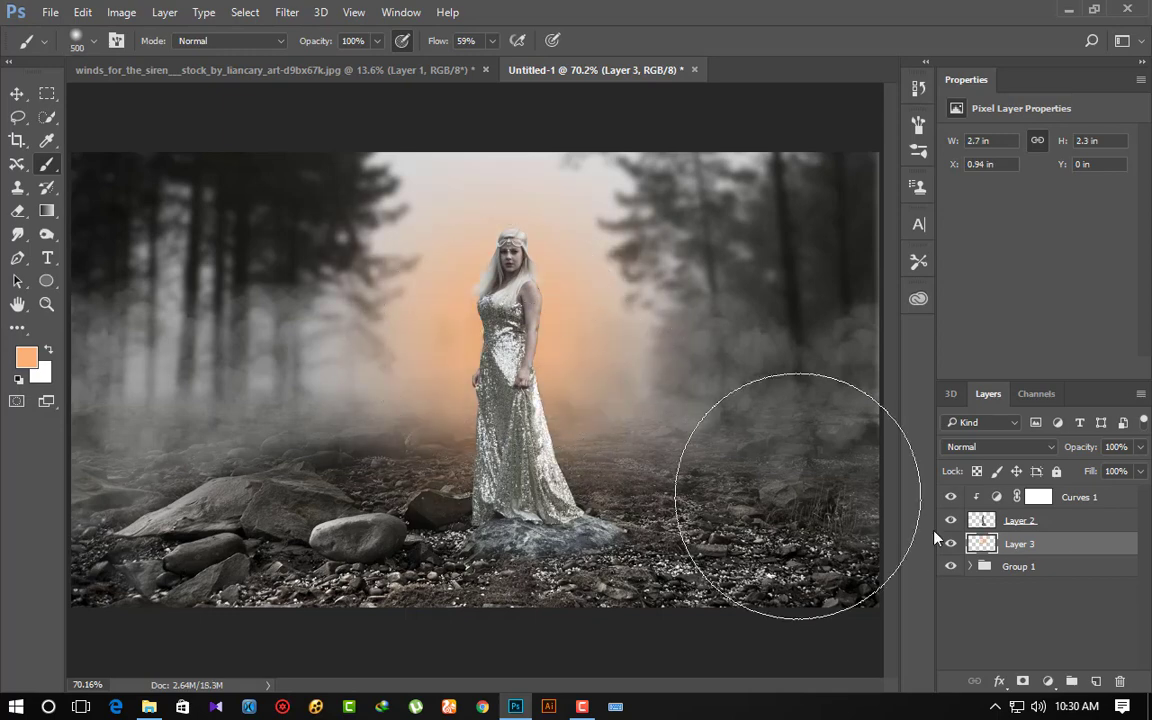
click(1000, 447)
click(990, 201)
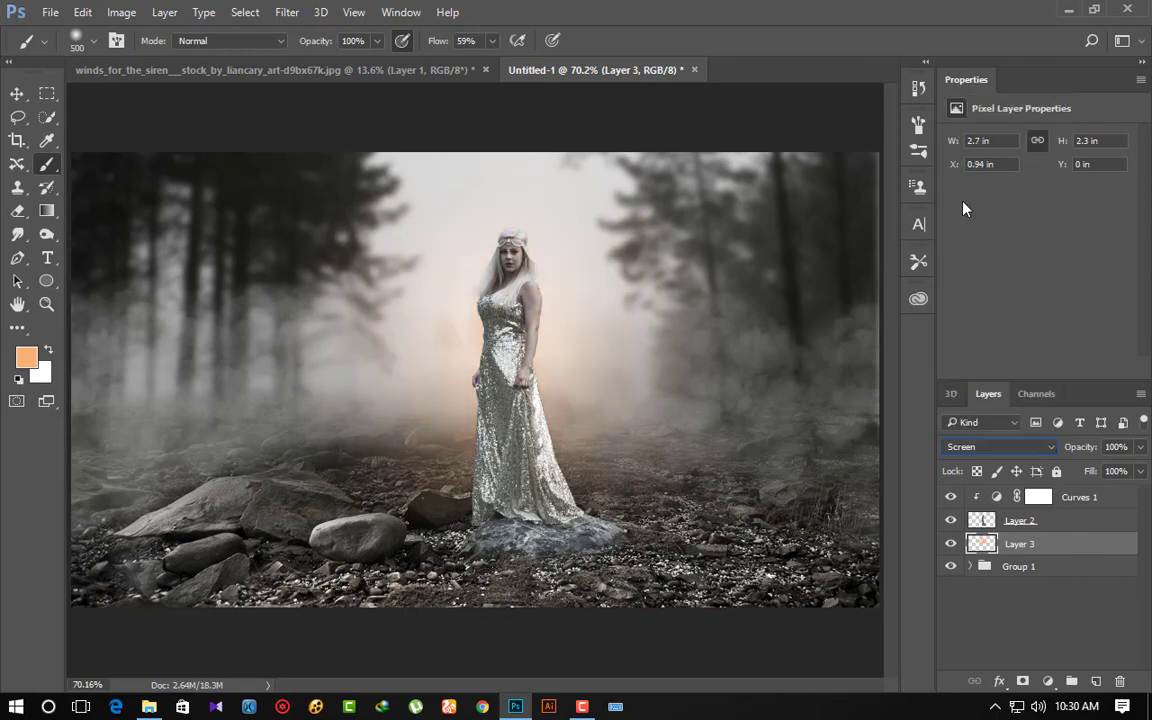
key(Down)
key(Down)
key(Down)
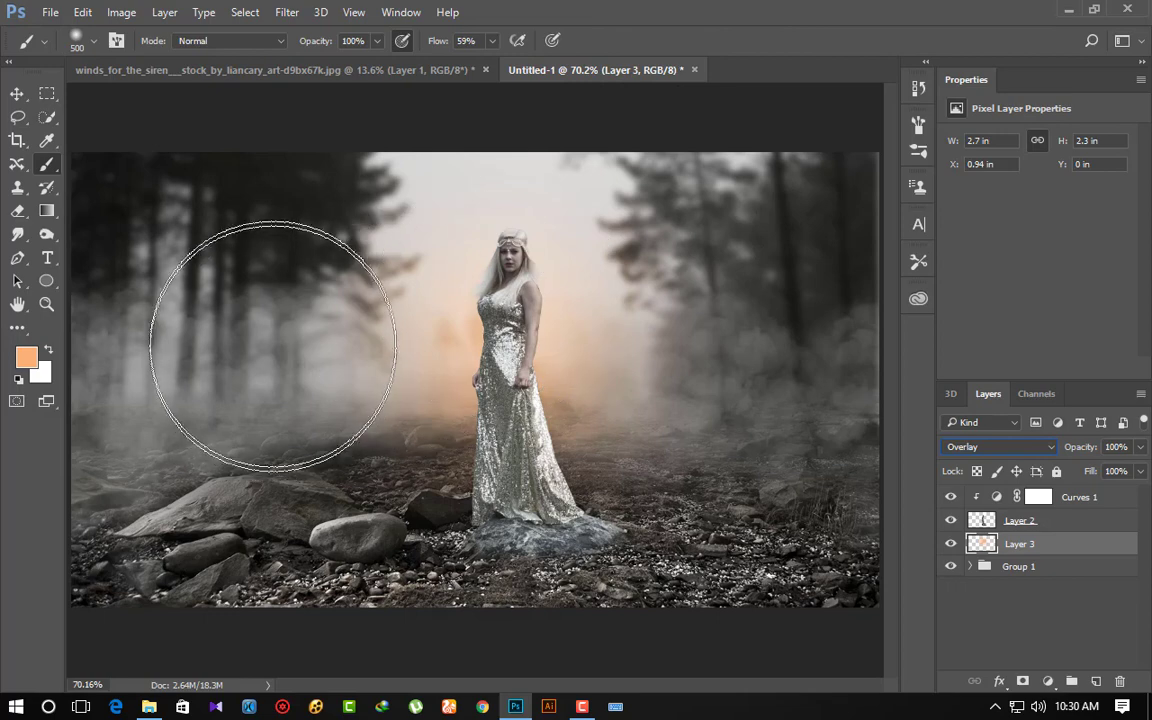
- Zoom the canvas to 70.2%
click(17, 93)
scroll(392, 390, down, 2)
scroll(392, 390, down, 1)
scroll(474, 447, up, 3)
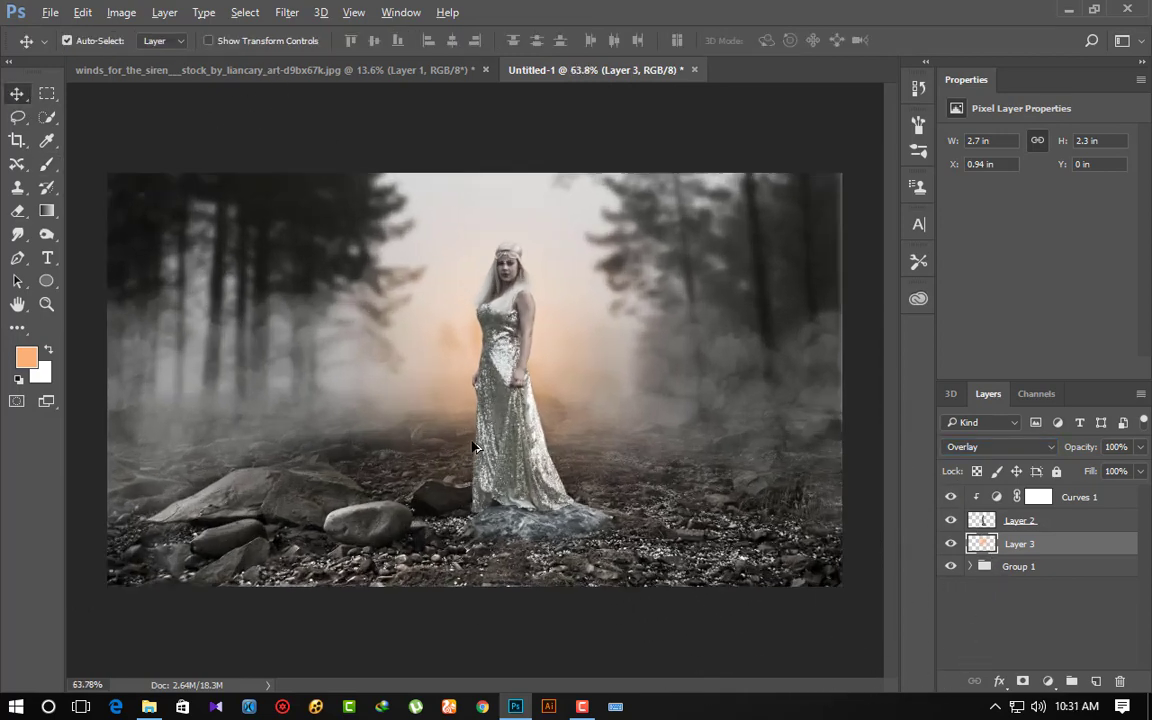
scroll(474, 447, up, 1)
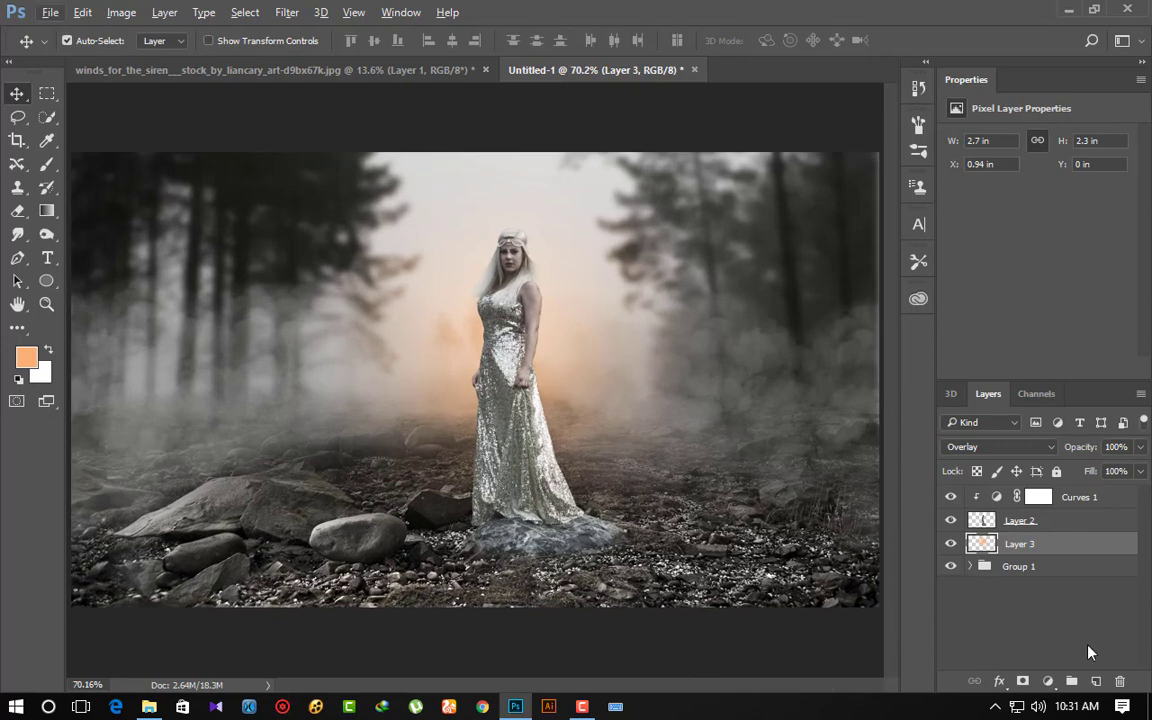
- Create Layer 4 at the top and use Apply Image to copy the visible composite into it
click(1000, 497)
click(1095, 681)
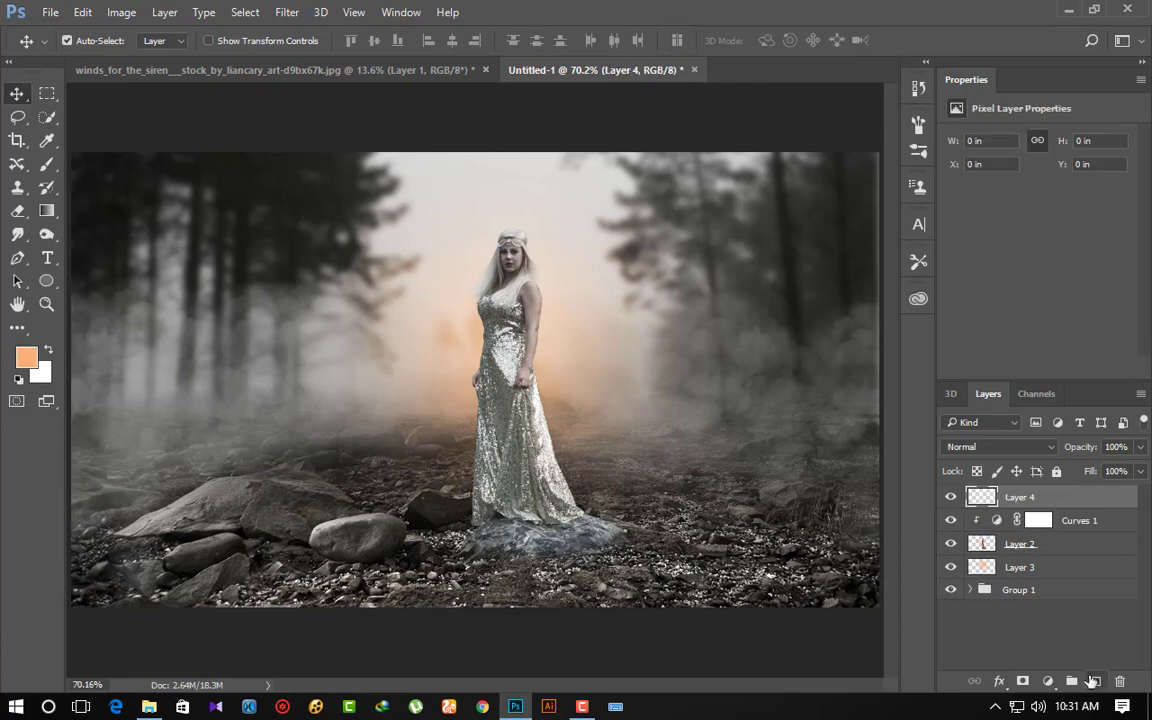
click(121, 12)
click(191, 272)
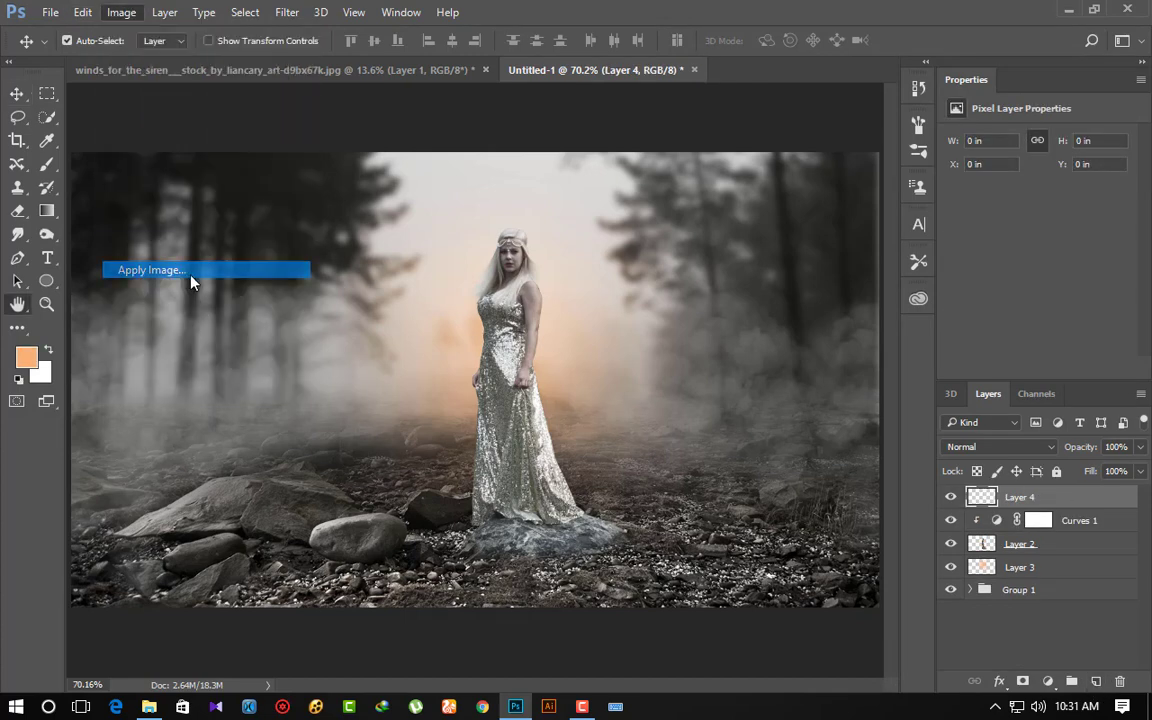
click(738, 193)
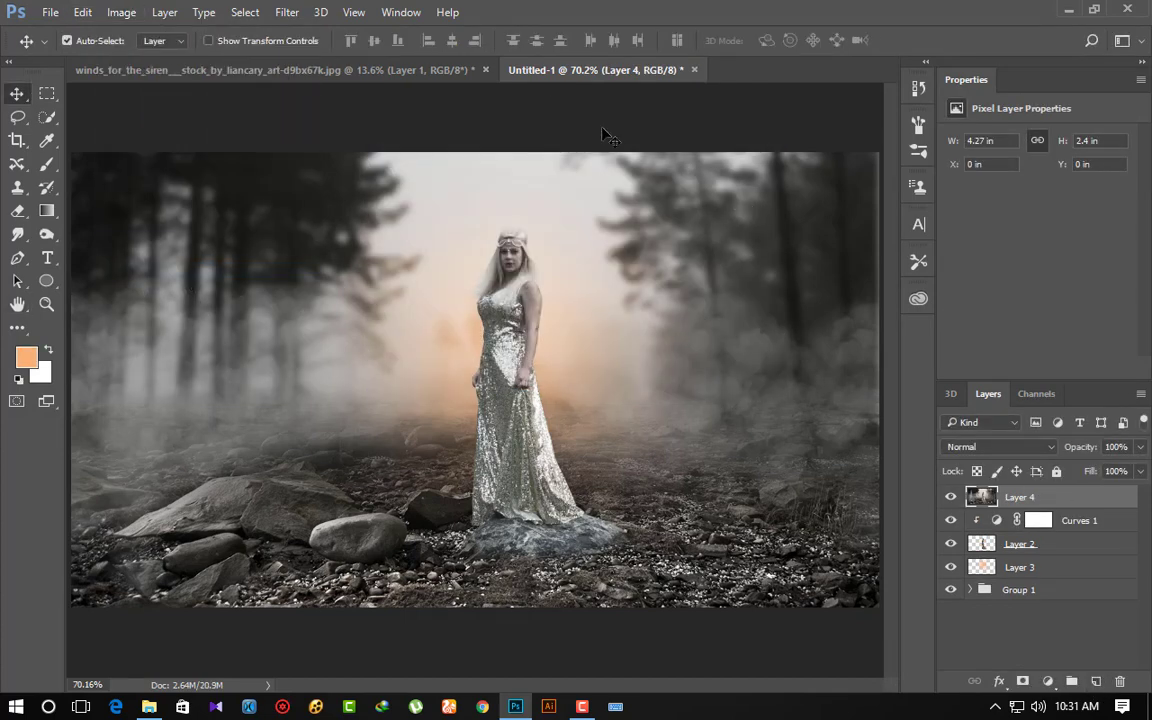
- In the Camera Raw Filter, darken the area outside a radial oval around the woman
click(290, 14)
click(308, 116)
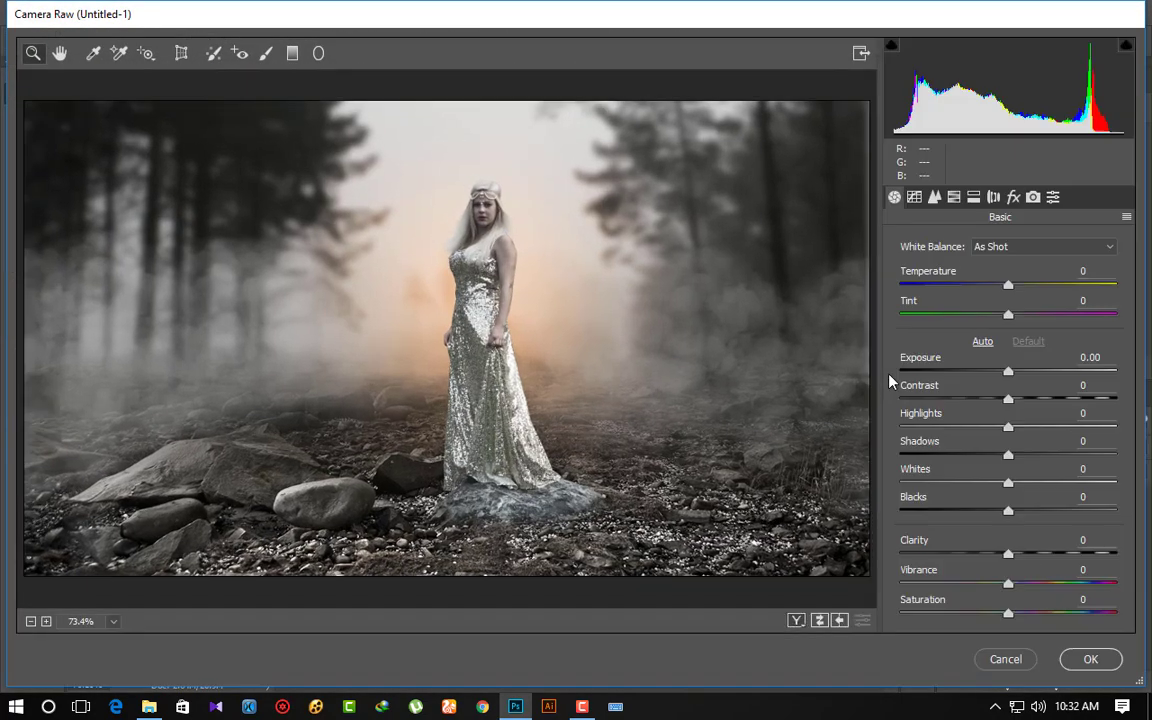
click(318, 53)
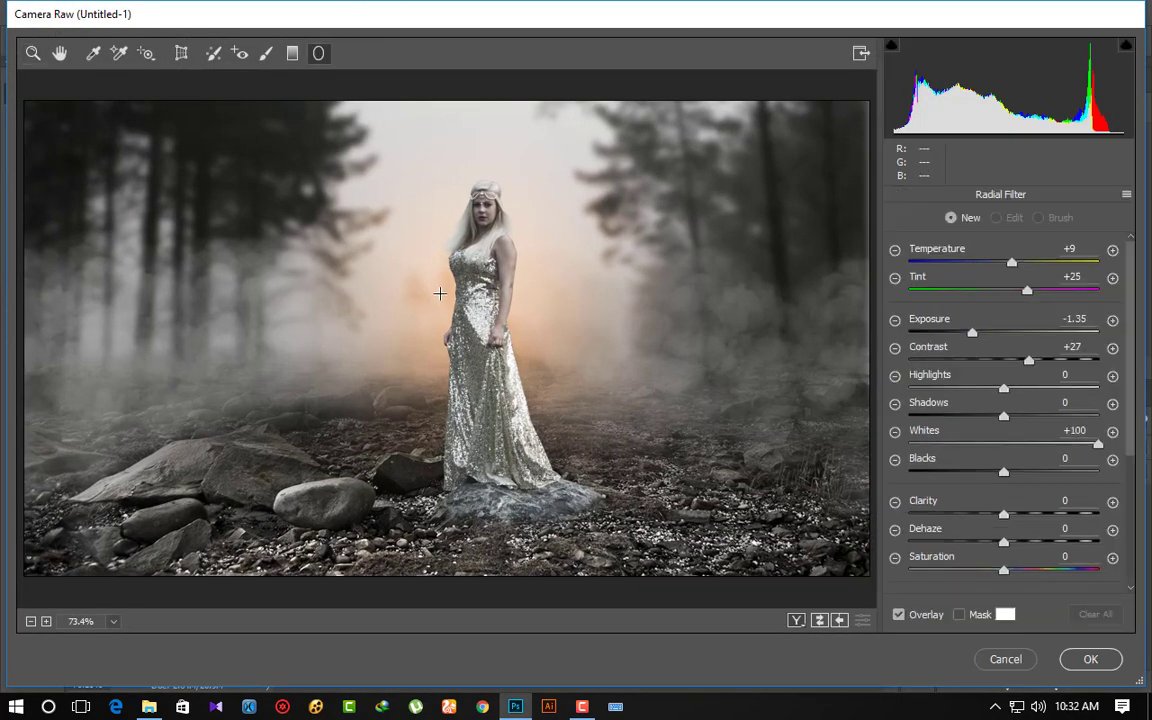
drag(410, 284, 655, 503)
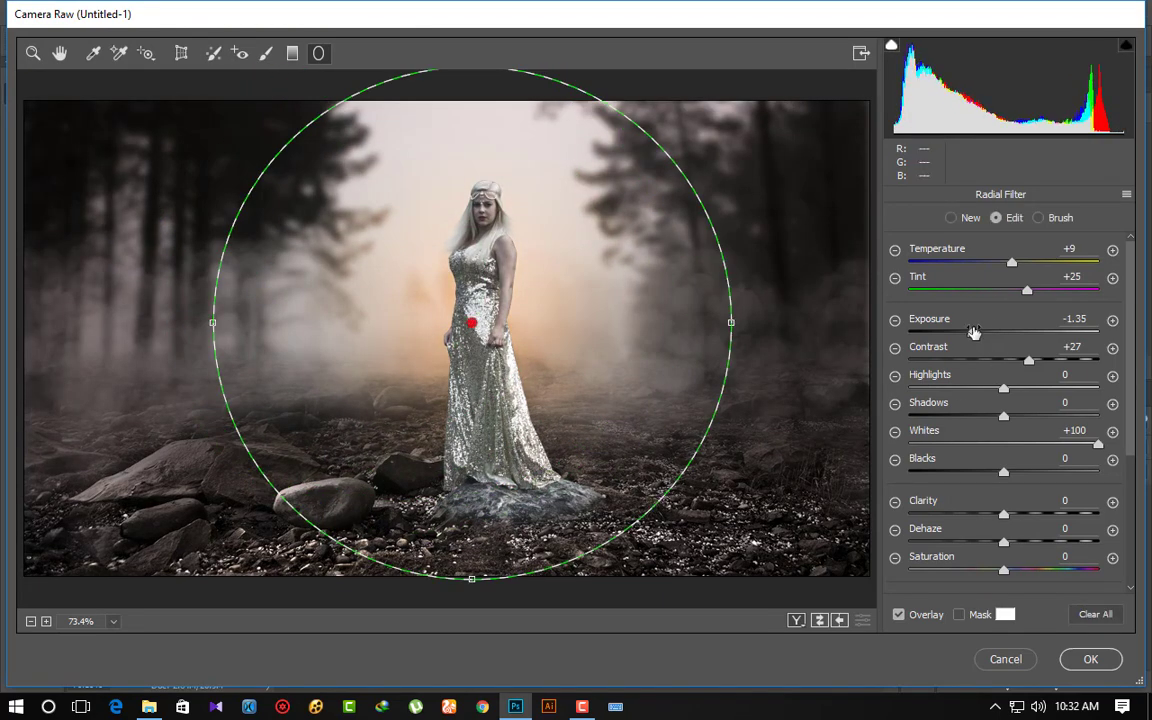
drag(972, 332, 958, 333)
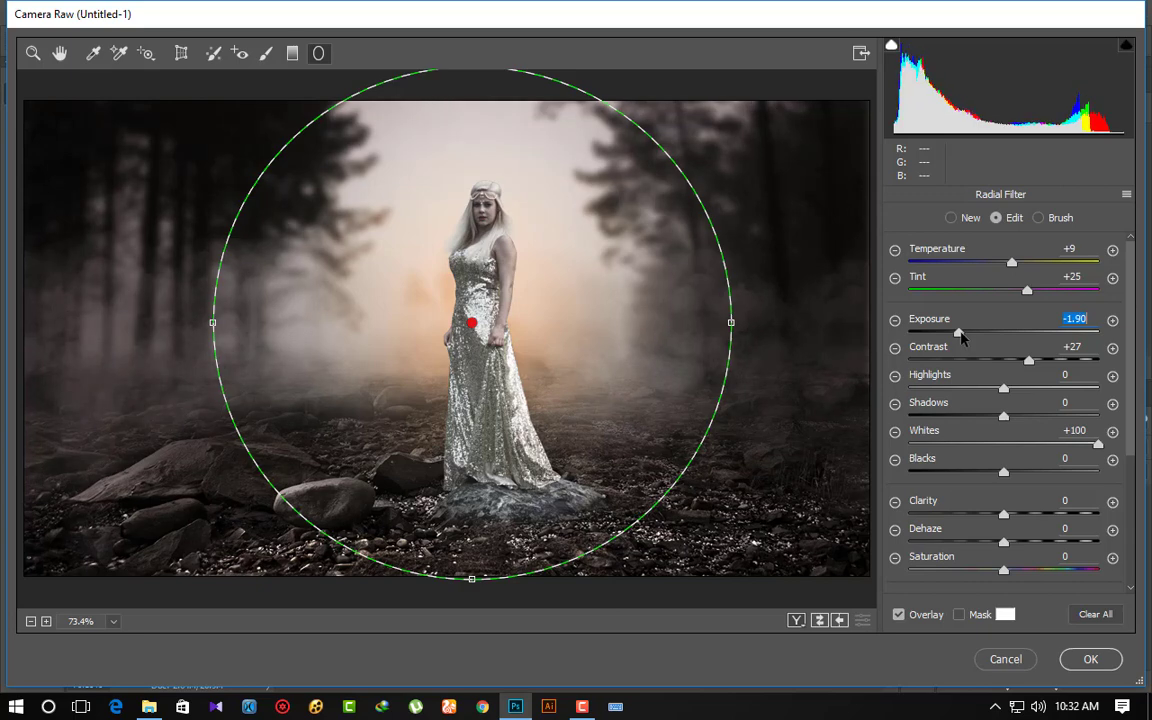
- Darken the foreground with a graduated filter at Exposure -2.20 and brush the lower-left rocks darker
click(292, 53)
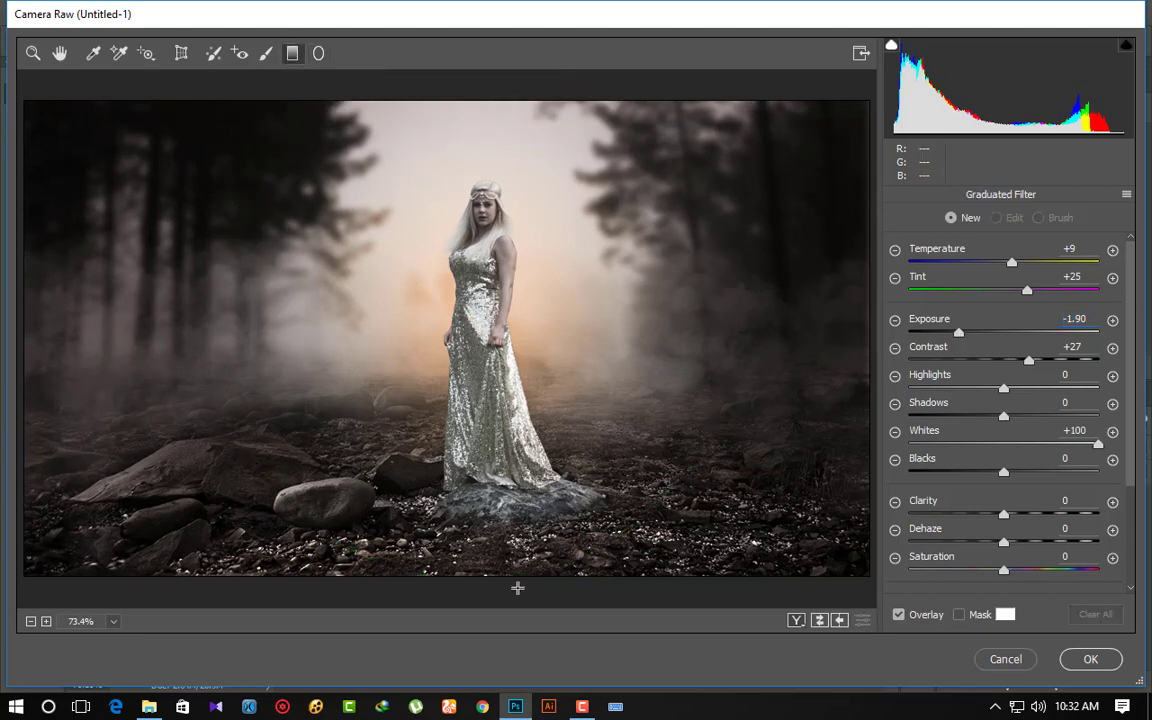
drag(518, 589, 521, 467)
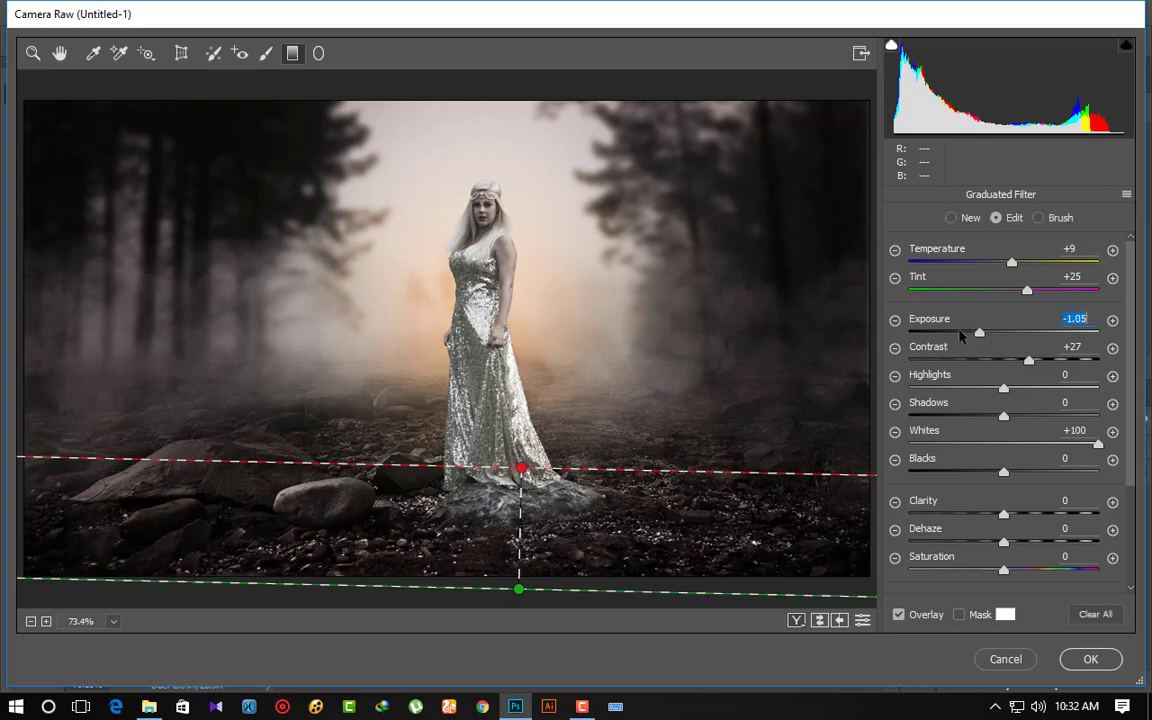
drag(958, 334, 951, 334)
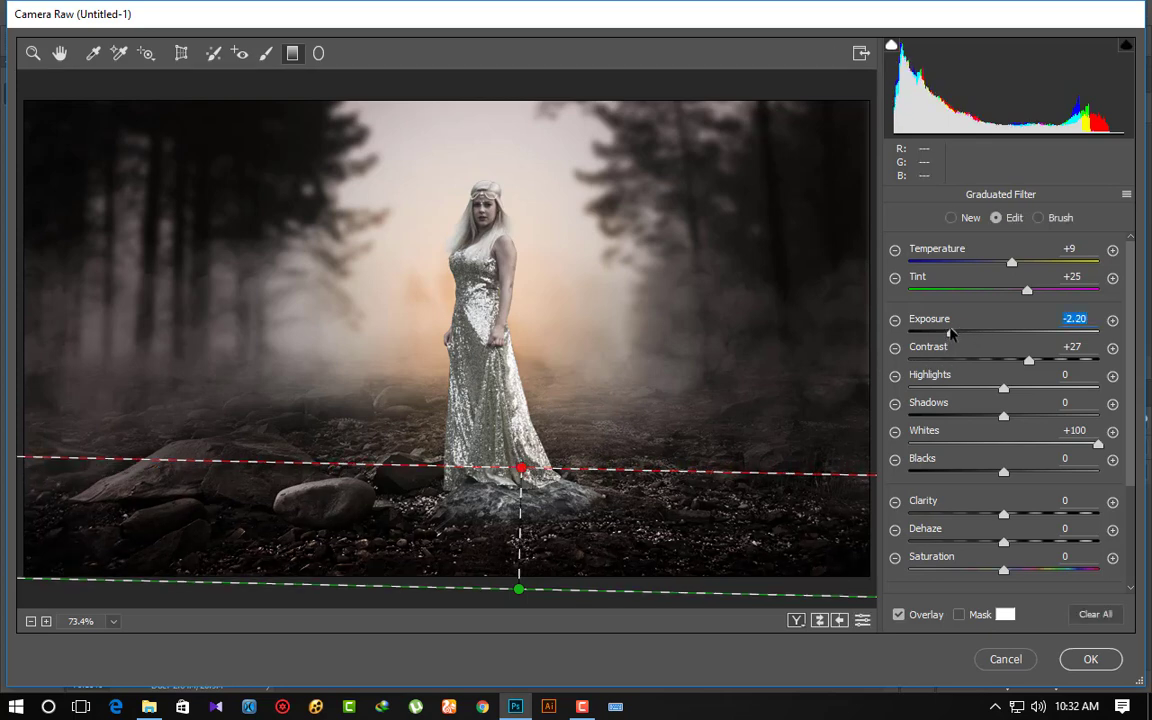
click(268, 53)
drag(160, 443, 116, 475)
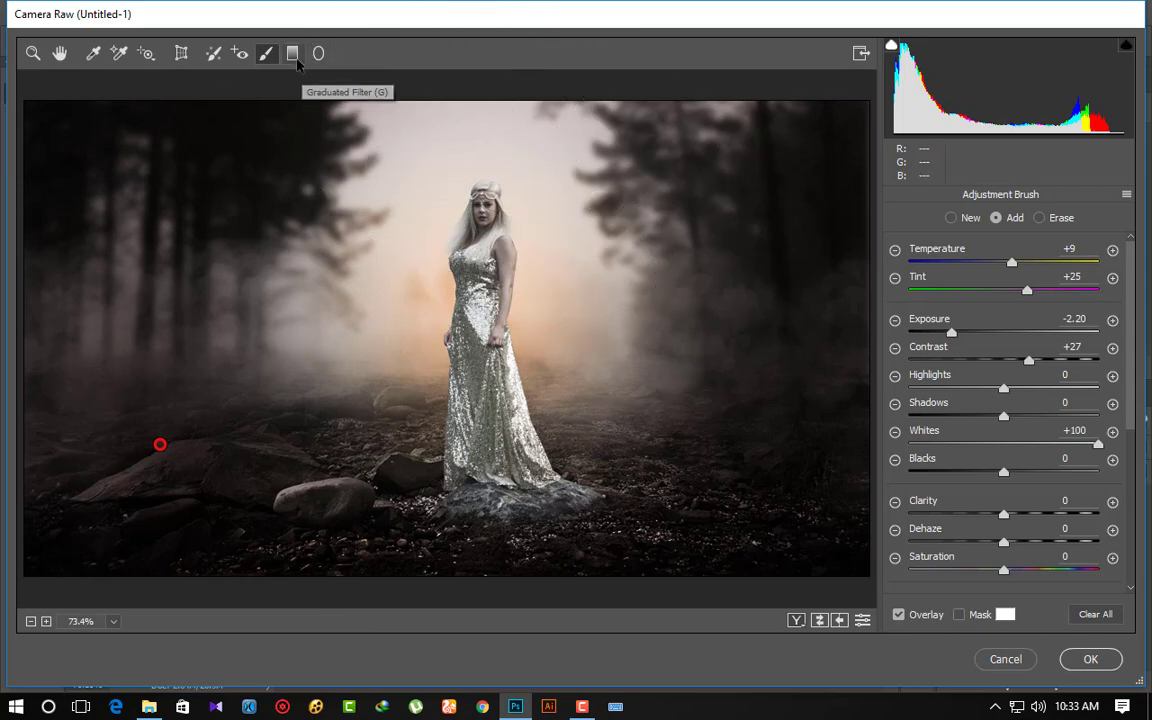
- In Camera Raw's point curve, raise the Blue channel black point to tint the shadows blue
click(33, 53)
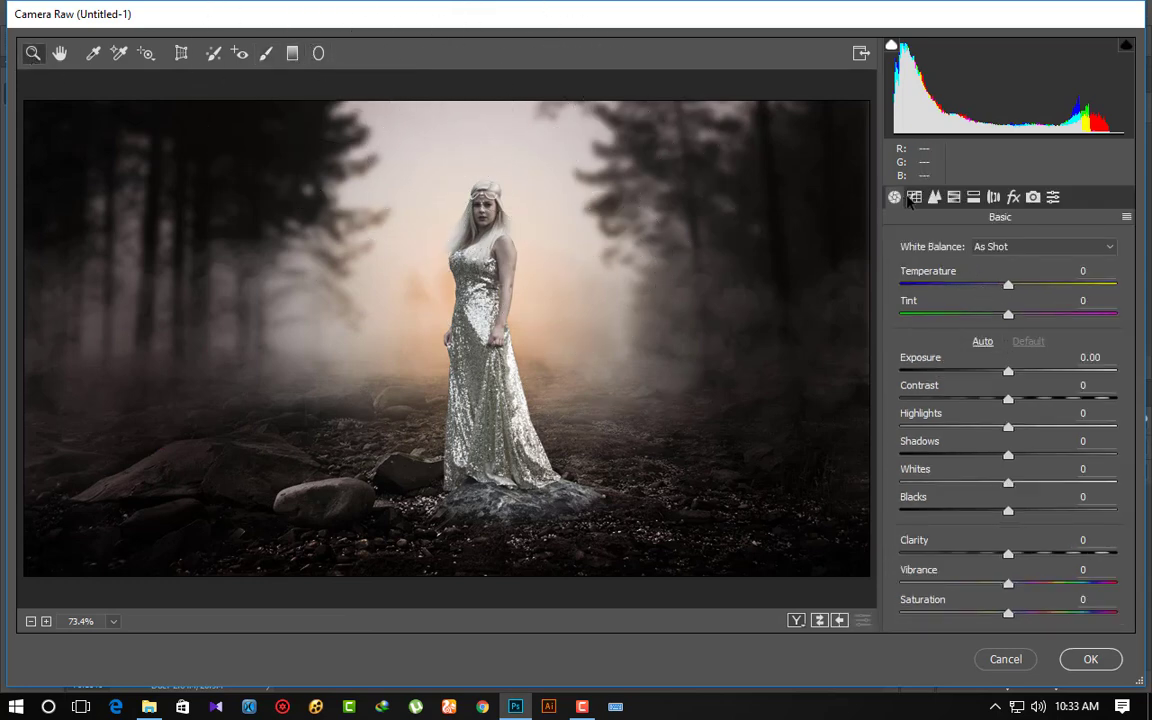
click(914, 197)
click(1030, 307)
click(950, 362)
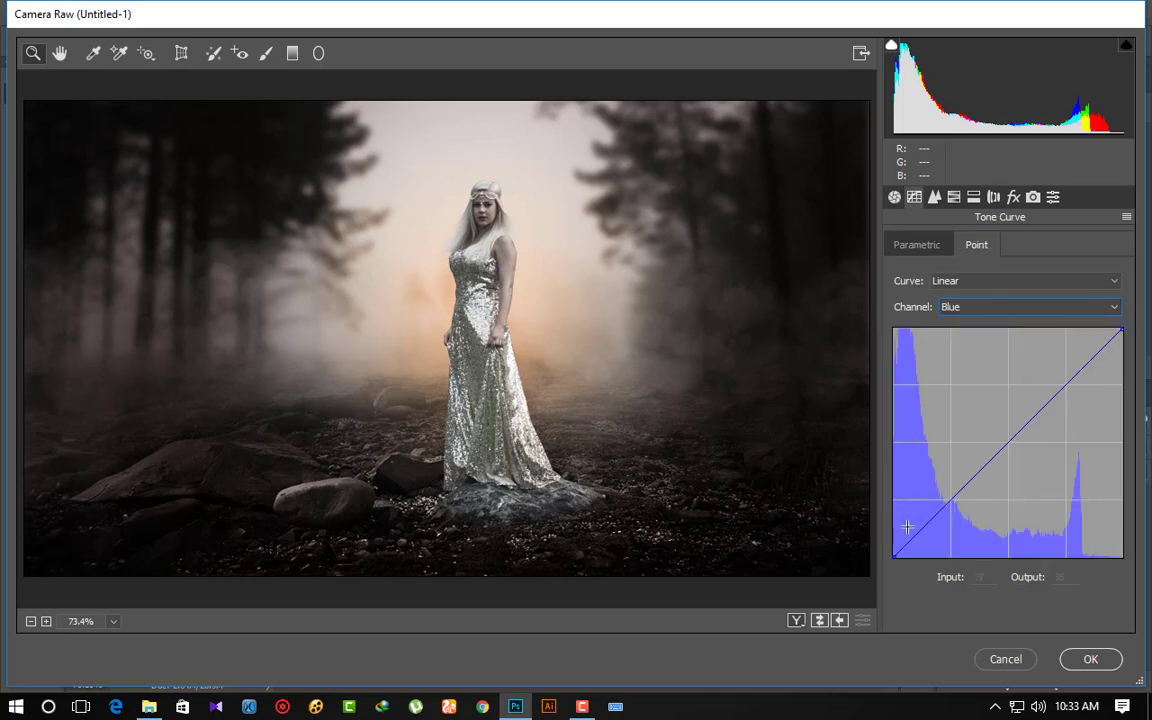
drag(895, 557, 887, 541)
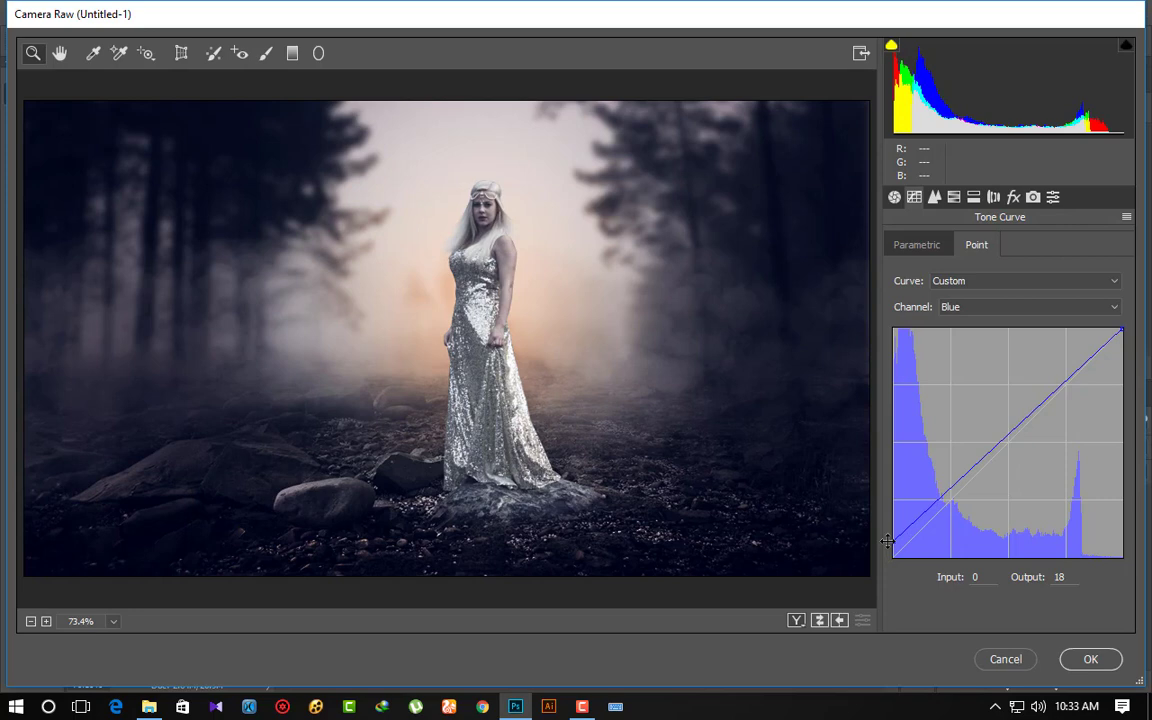
drag(887, 538, 875, 536)
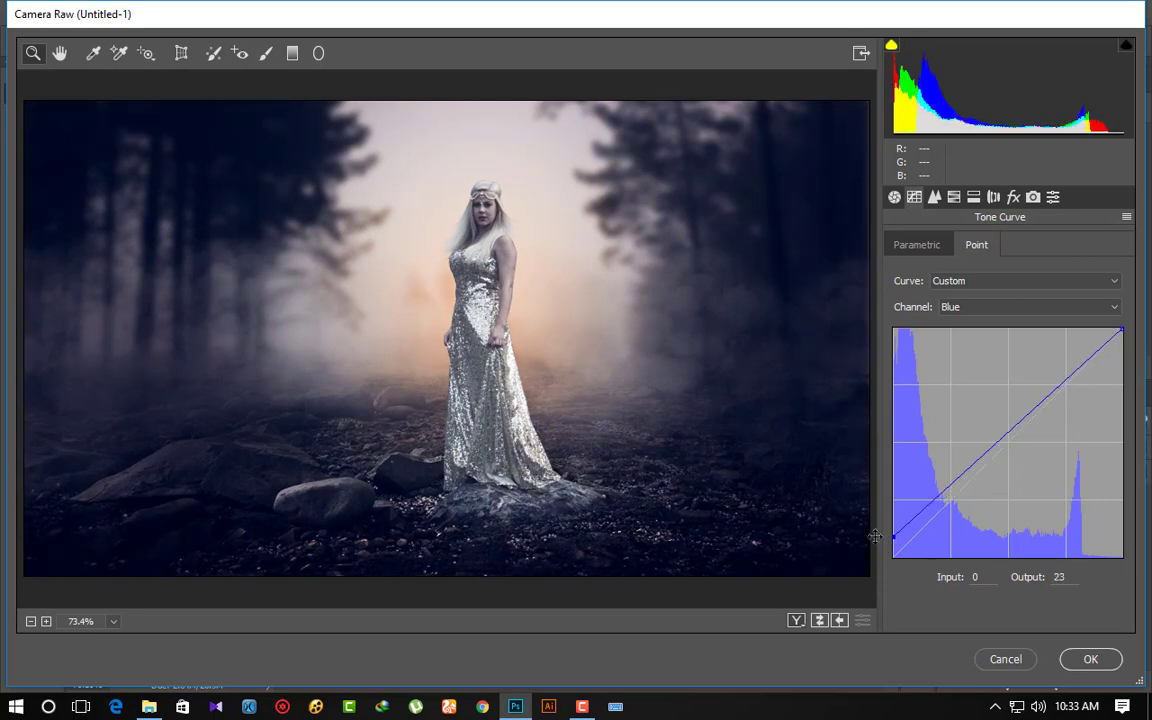
- On the RGB curve, pull the white point left and lift the black point to output 11
click(1013, 308)
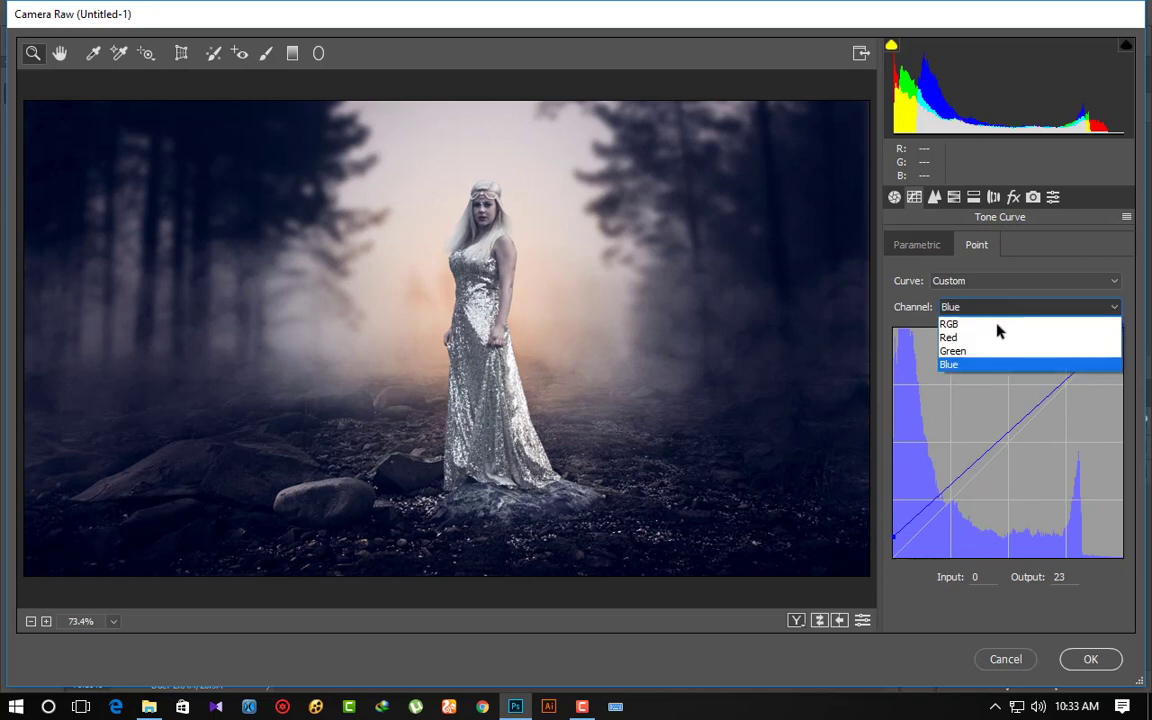
click(955, 319)
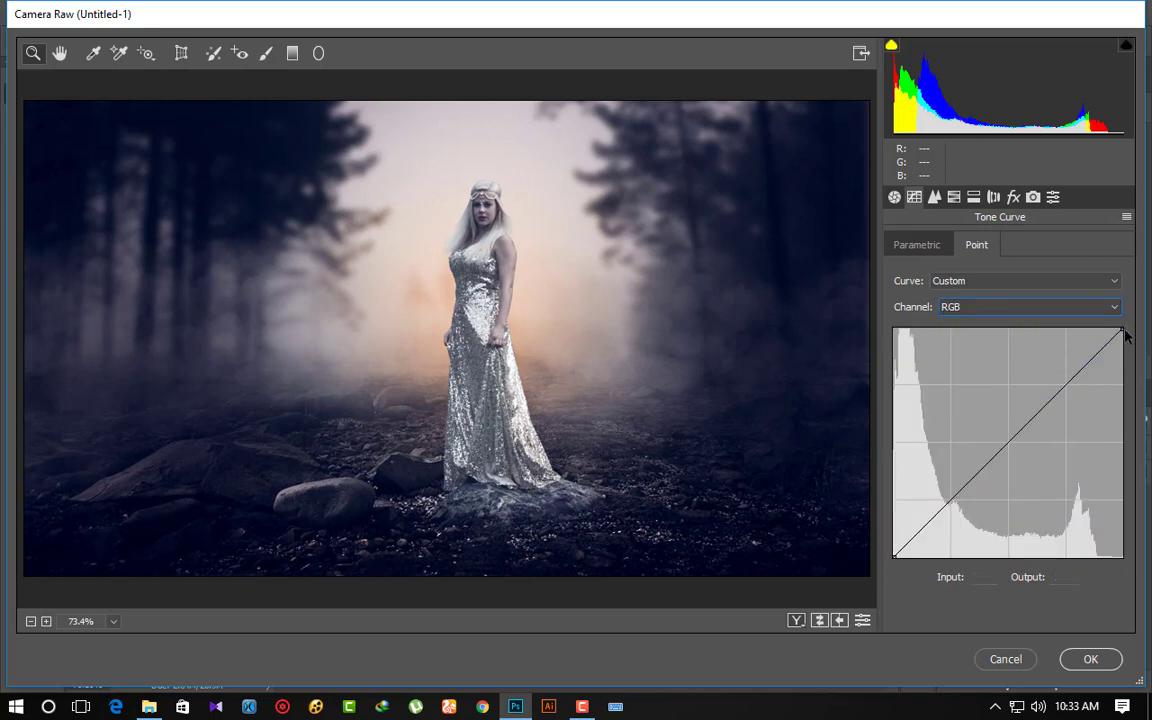
drag(1121, 331, 1108, 329)
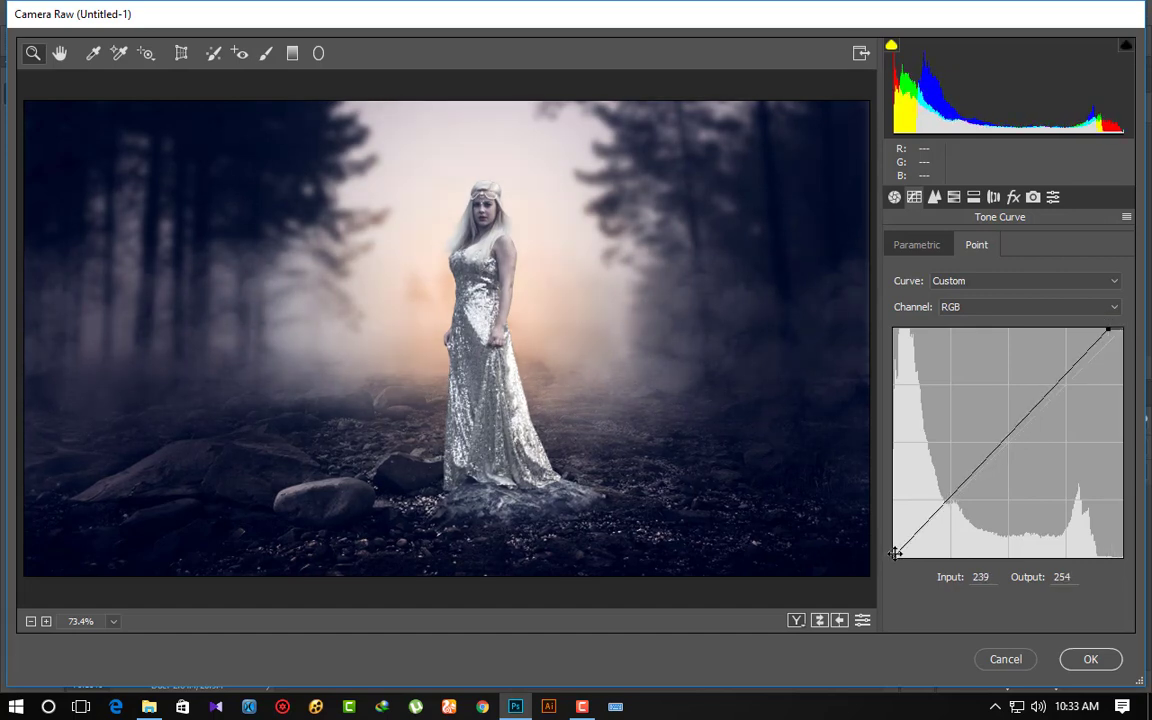
drag(895, 553, 884, 543)
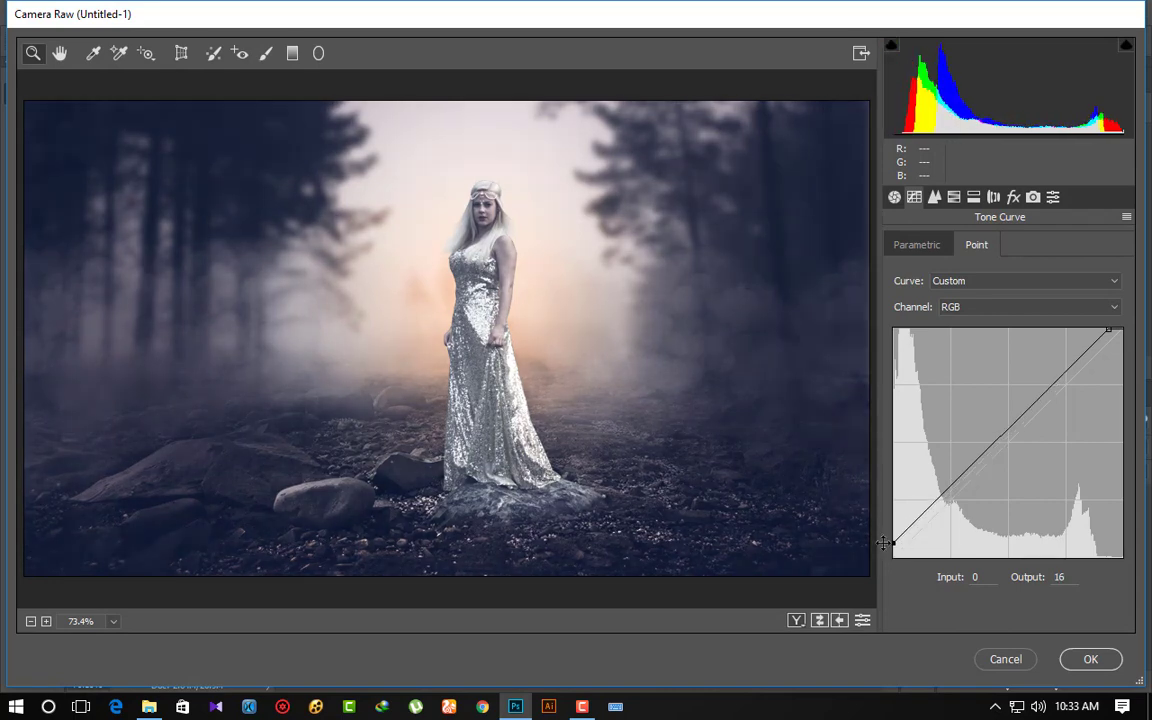
drag(884, 543, 885, 548)
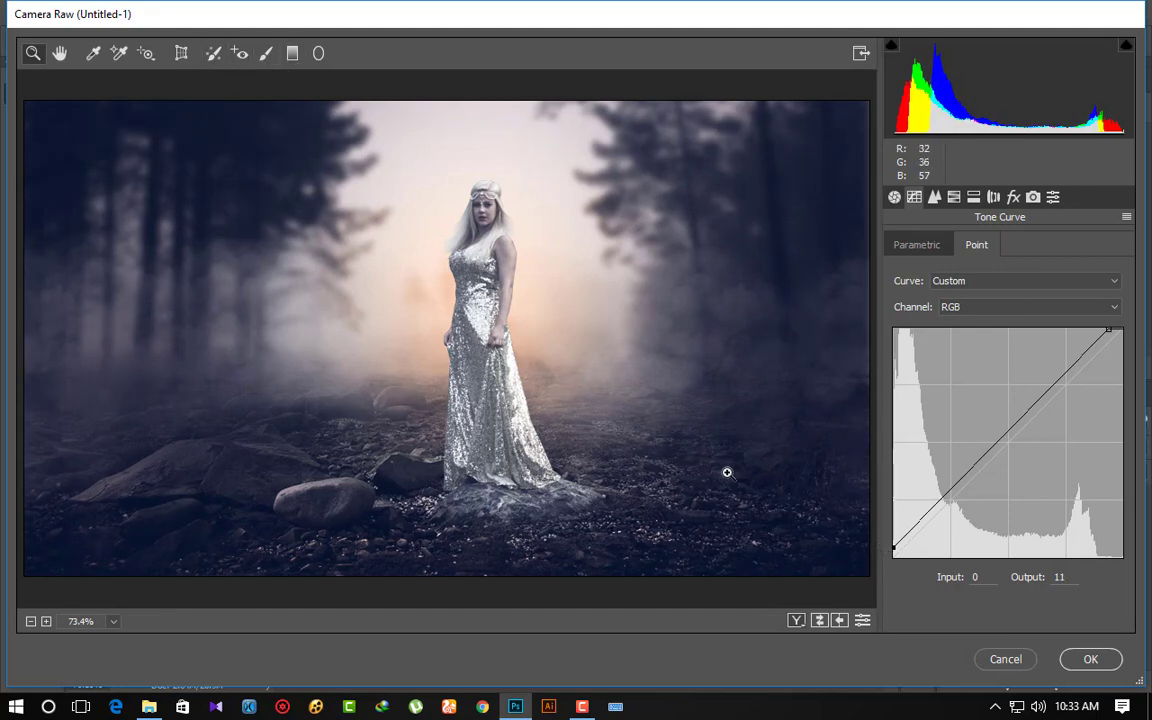
click(956, 198)
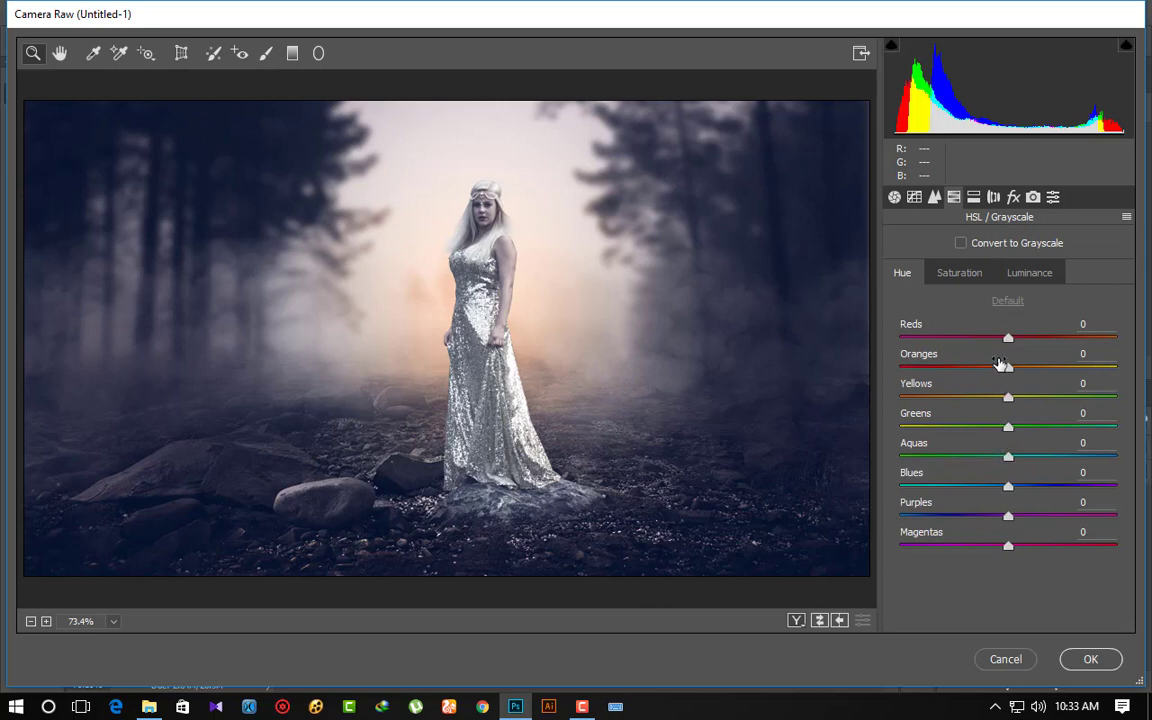
- Set Greens hue to -96, Greens saturation to -10 and Aquas saturation to -100
drag(1008, 427, 1026, 427)
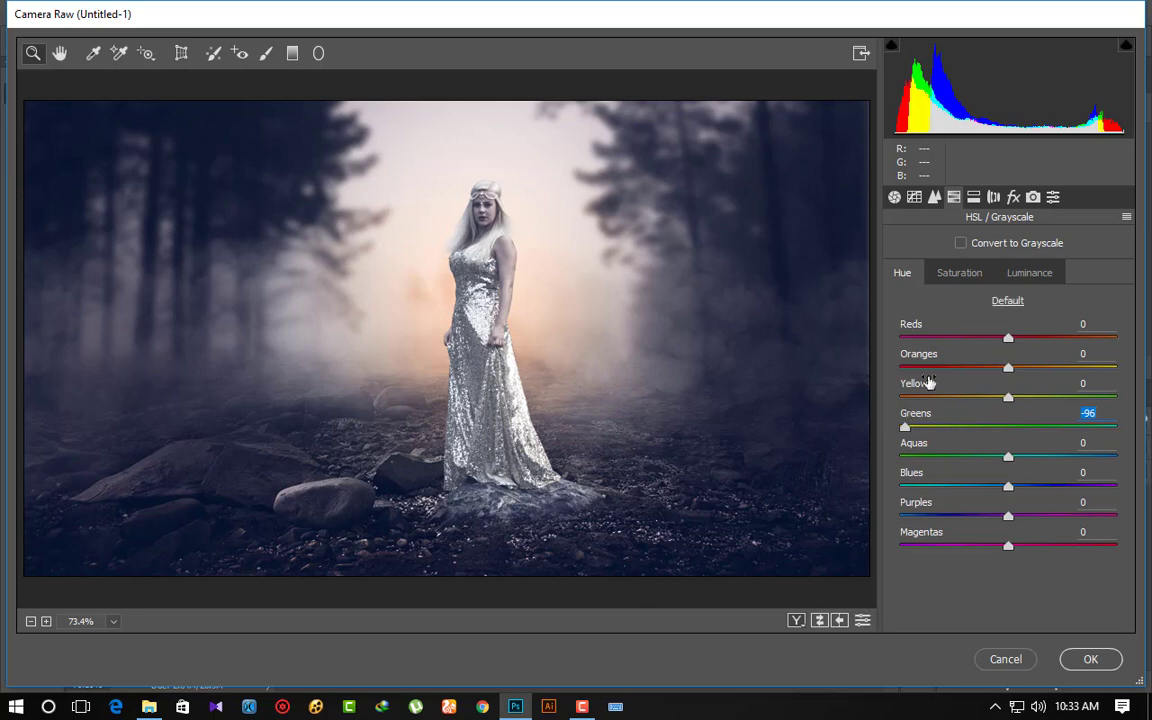
click(955, 273)
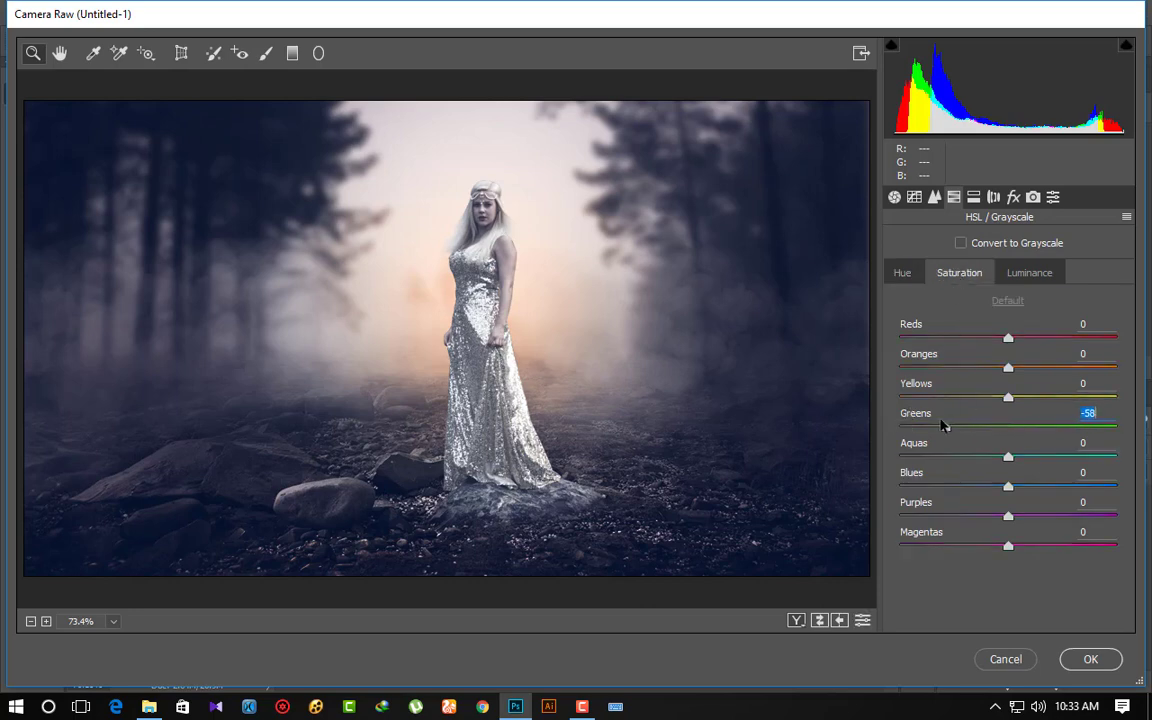
mouse_move(913, 424)
mouse_down()
mouse_move(995, 424)
mouse_move(880, 455)
mouse_up()
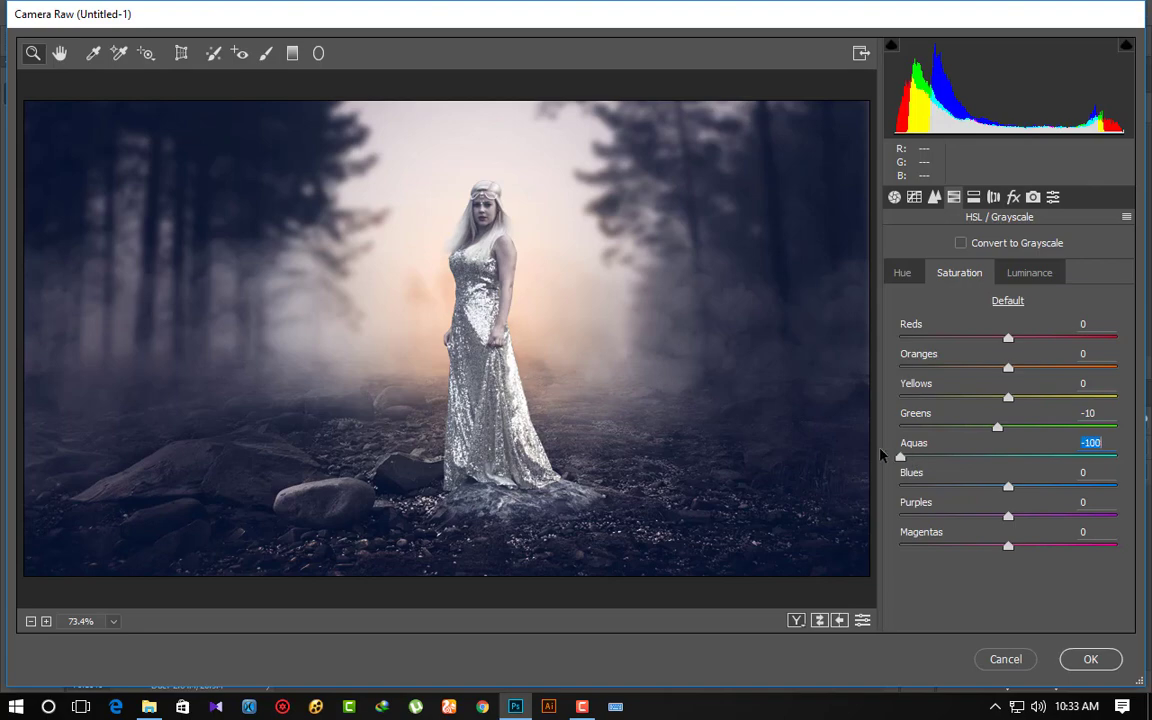
- Apply the Camera Raw grade to Layer 4
click(1092, 652)
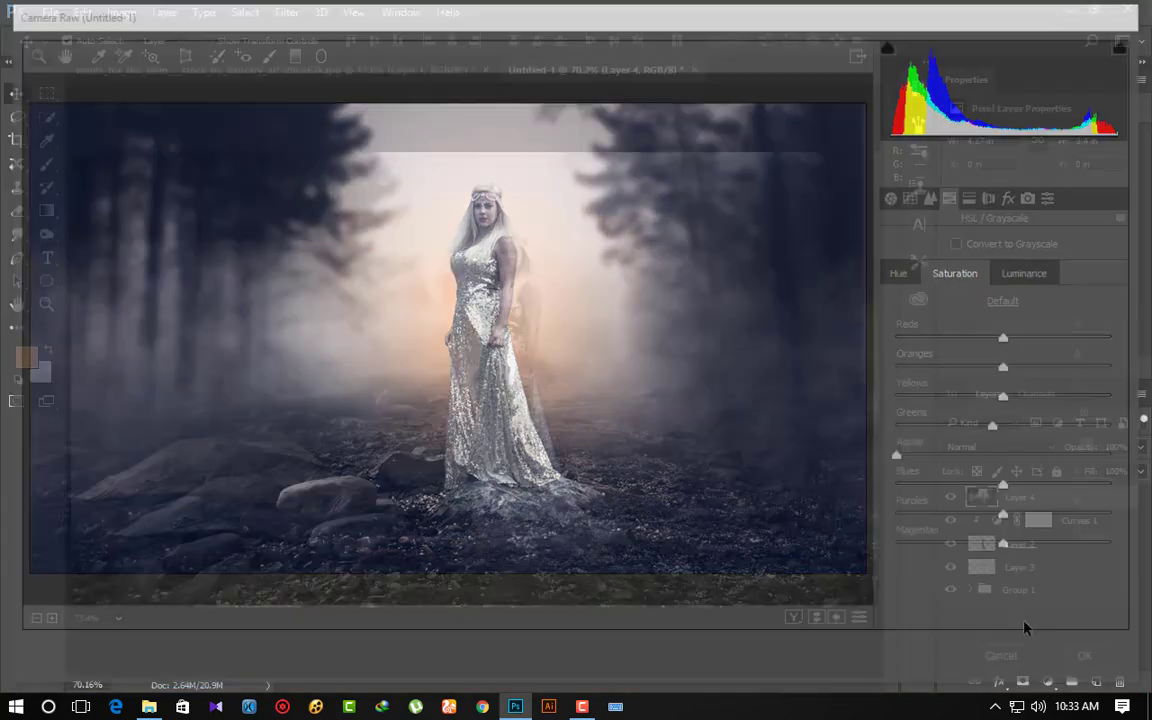
scroll(586, 340, down, 3)
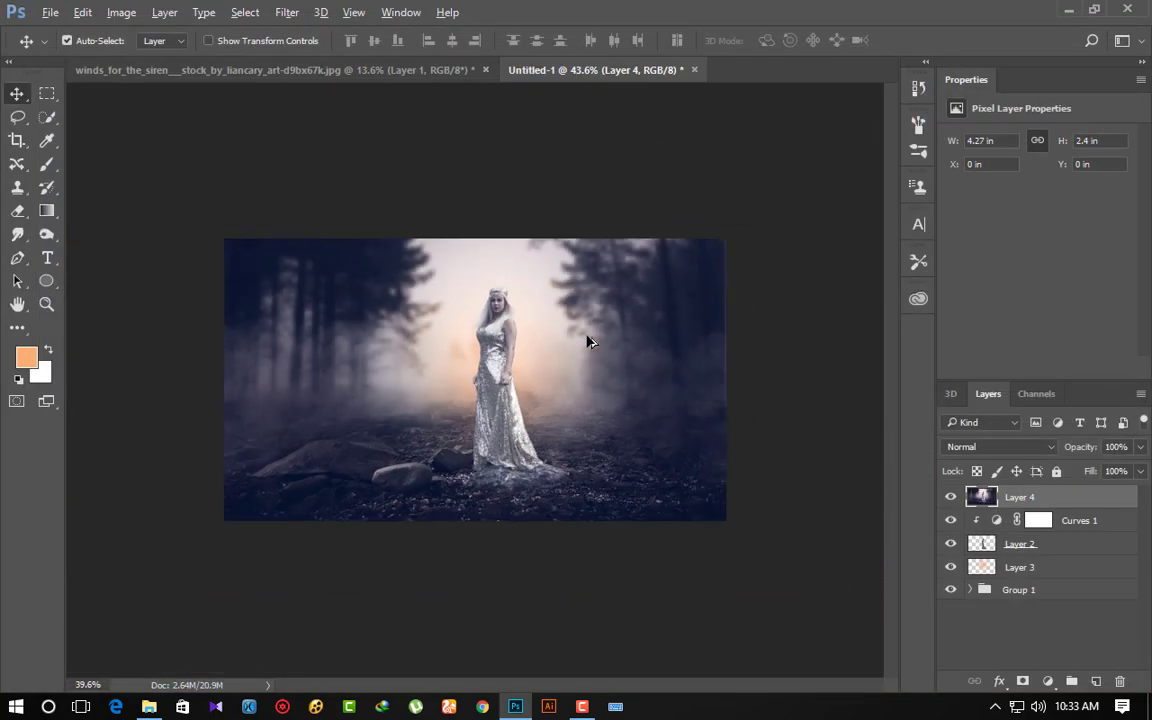
scroll(586, 340, down, 1)
scroll(586, 345, up, 2)
scroll(588, 355, up, 2)
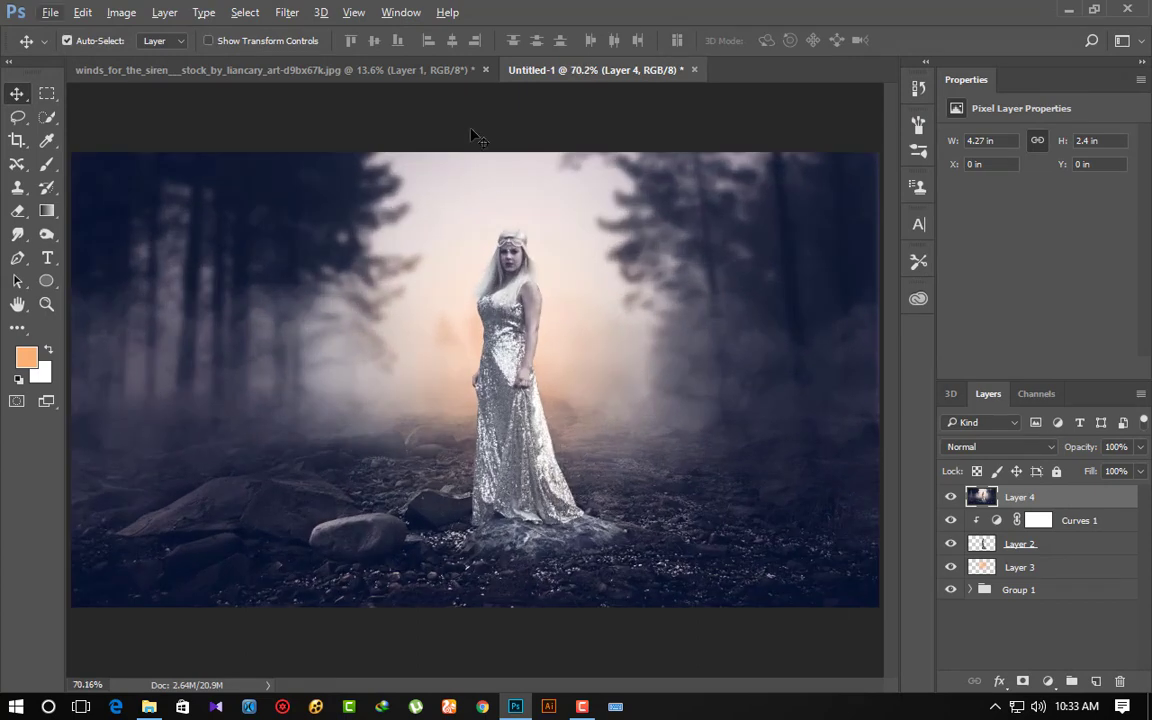
- Launch Color Efex Pro 4 and select the Cross Processing filter after previewing Cross Balance and Dark Contrasts
click(285, 12)
mouse_move(319, 390)
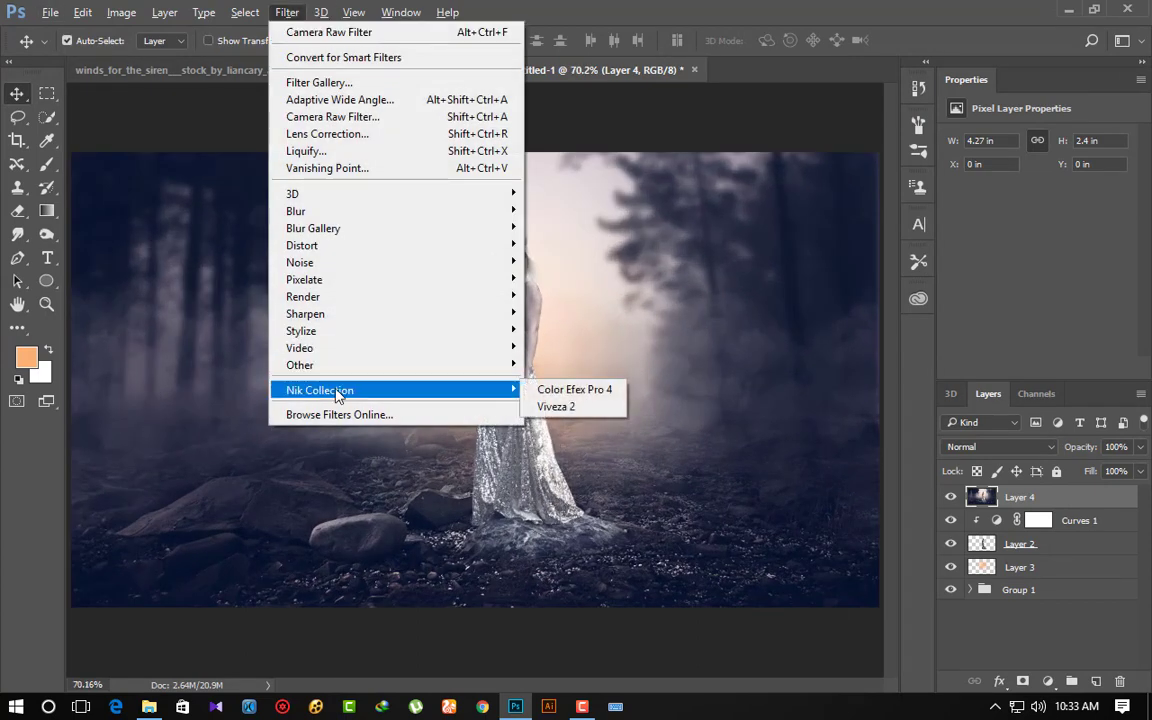
click(588, 392)
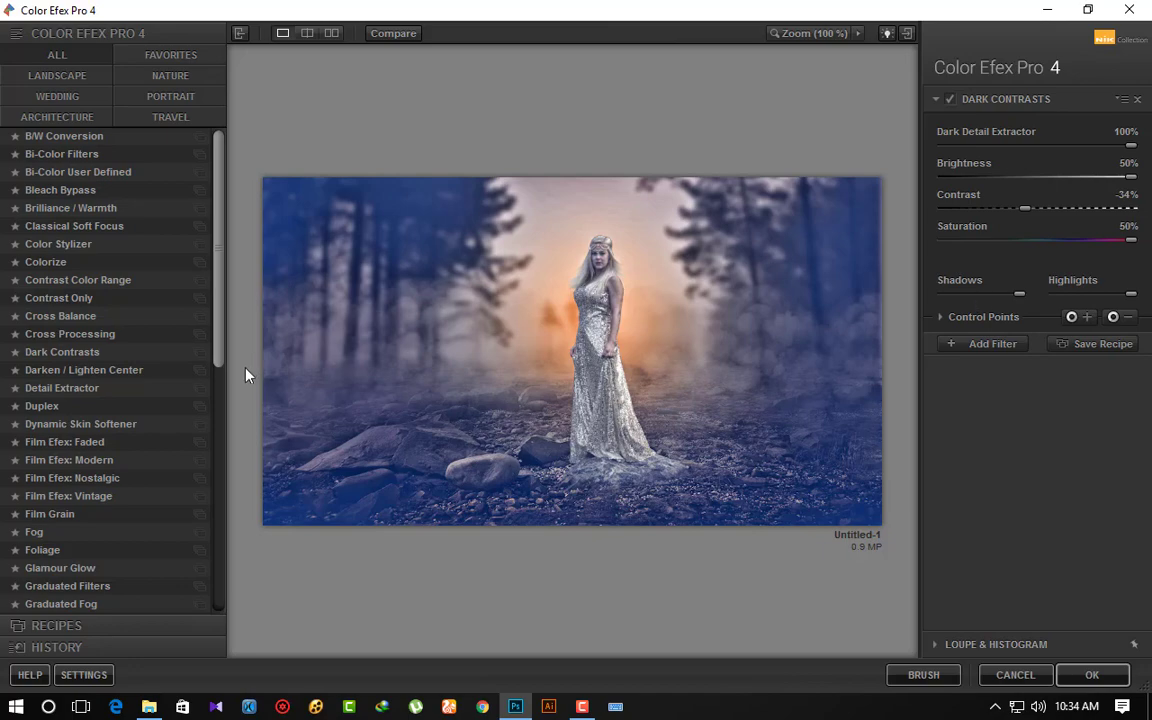
click(85, 337)
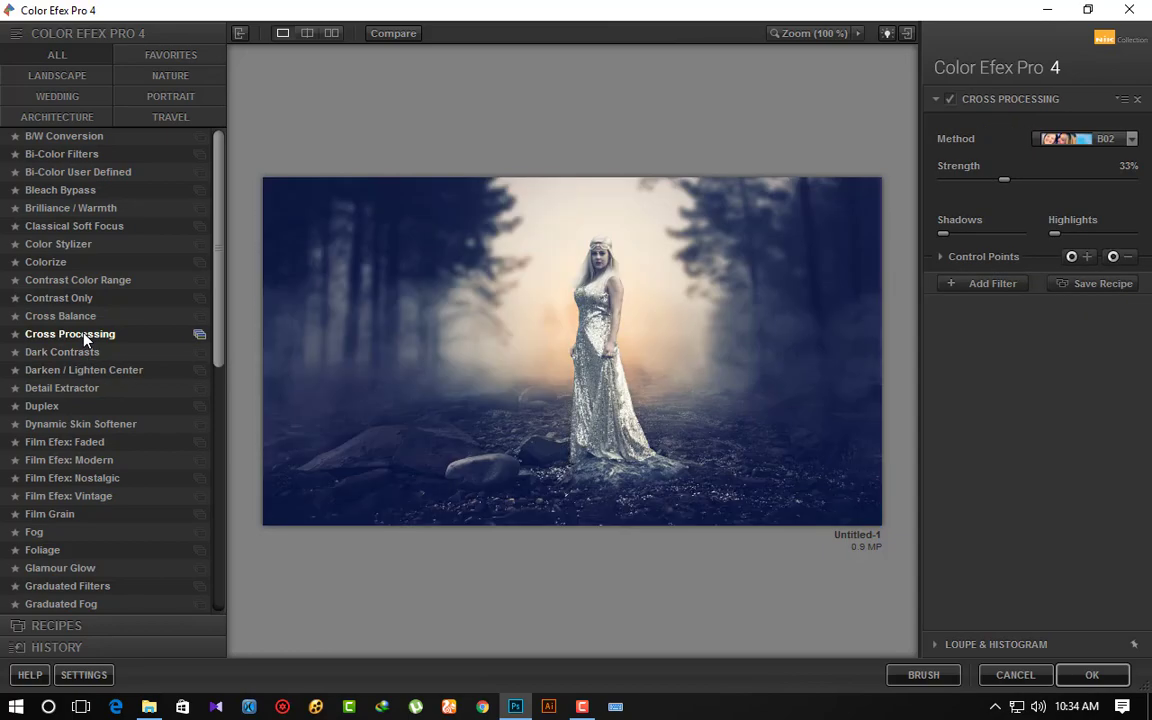
click(75, 316)
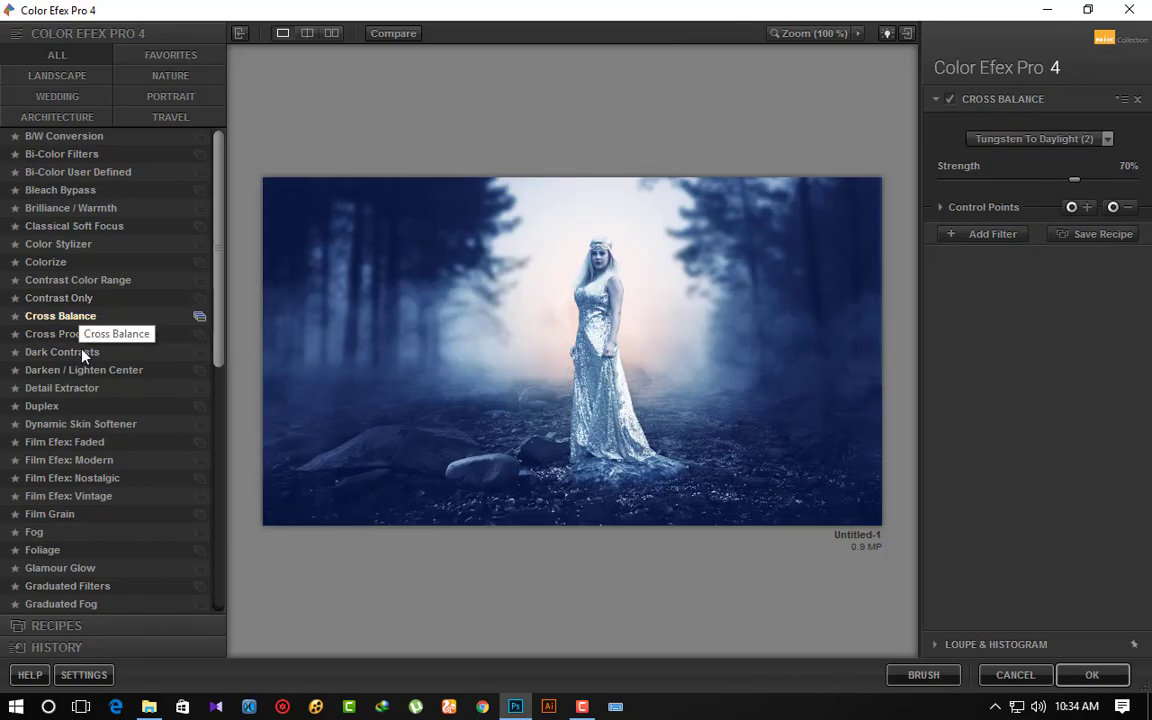
click(72, 352)
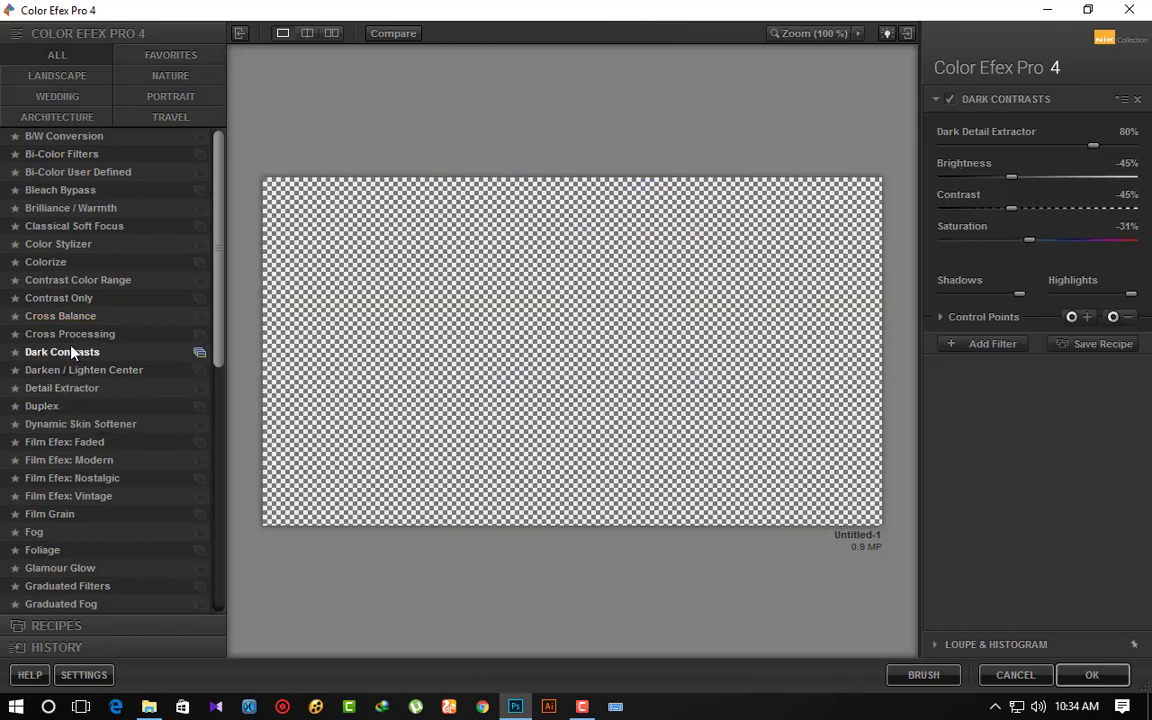
click(75, 334)
- Set Cross Processing to method Y06 at 26% strength and apply it
click(1055, 145)
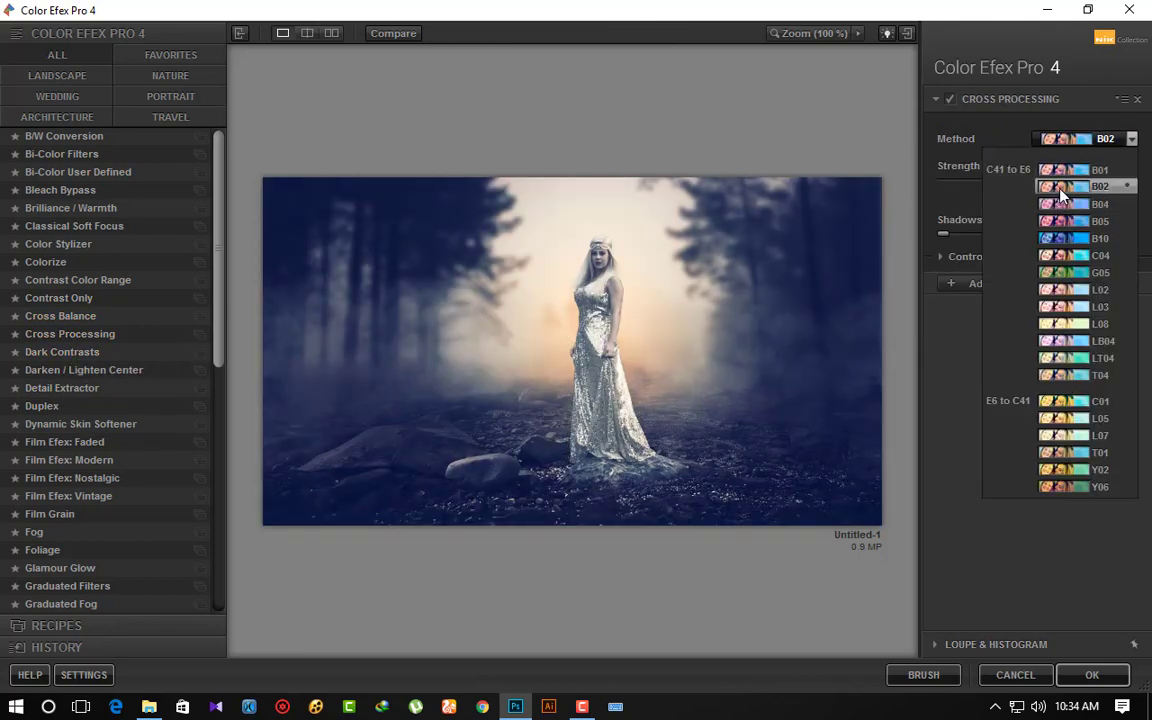
click(1067, 489)
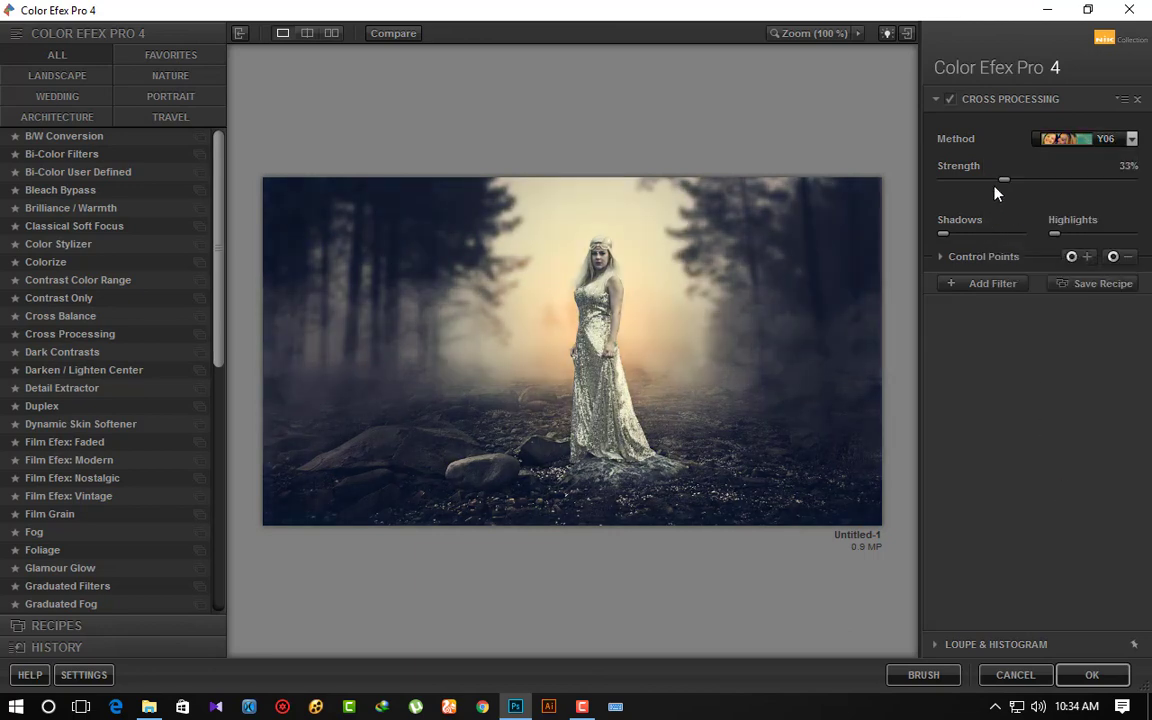
drag(1003, 179, 988, 179)
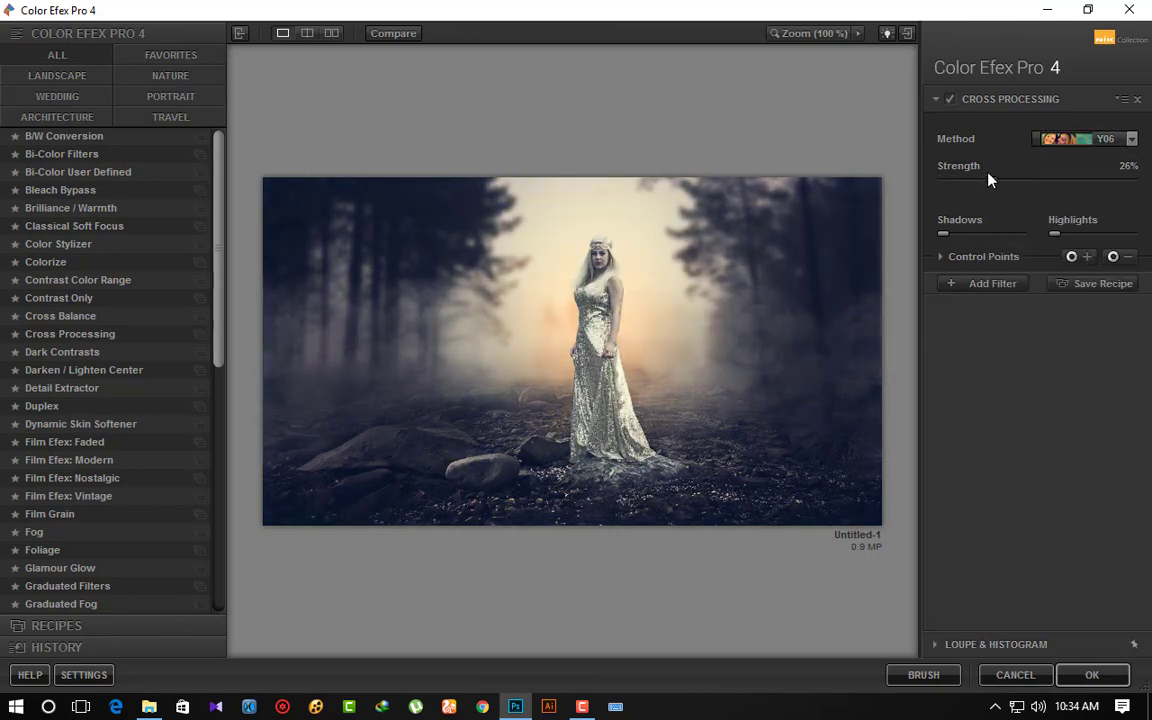
click(1092, 676)
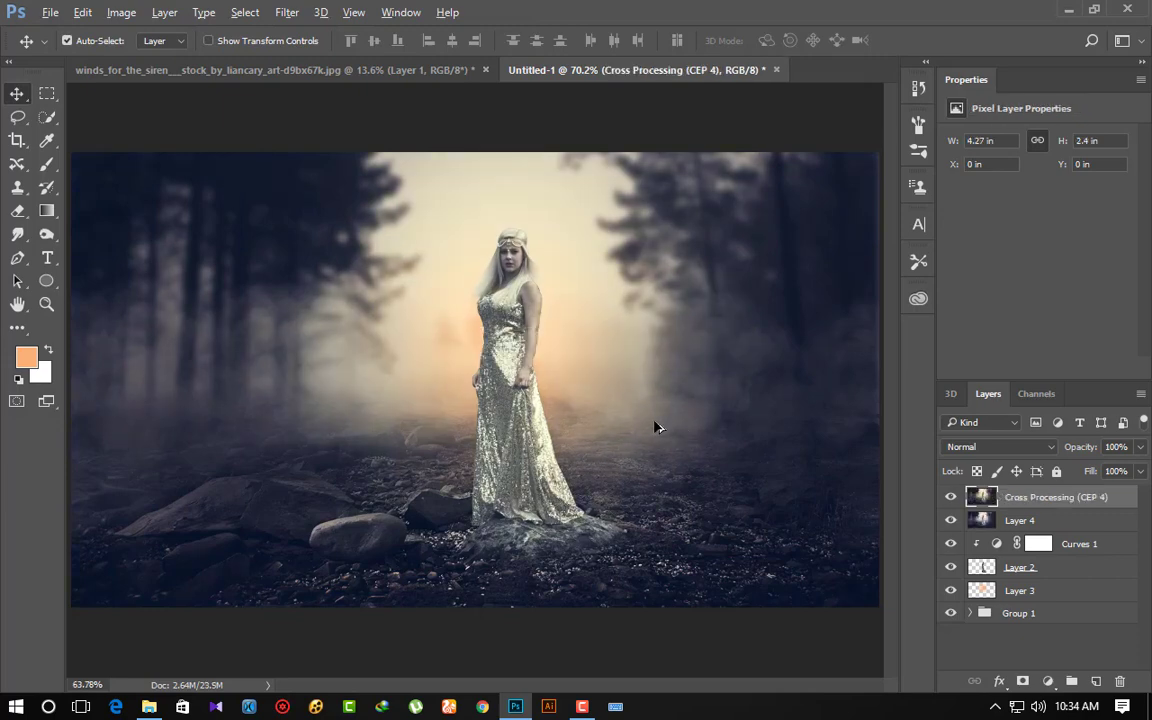
- Duplicate the Cross Processing layer and set the copy's blend mode to Vivid Light
scroll(660, 430, down, 2)
scroll(680, 460, up, 2)
scroll(695, 500, up, 1)
scroll(527, 381, up, 1)
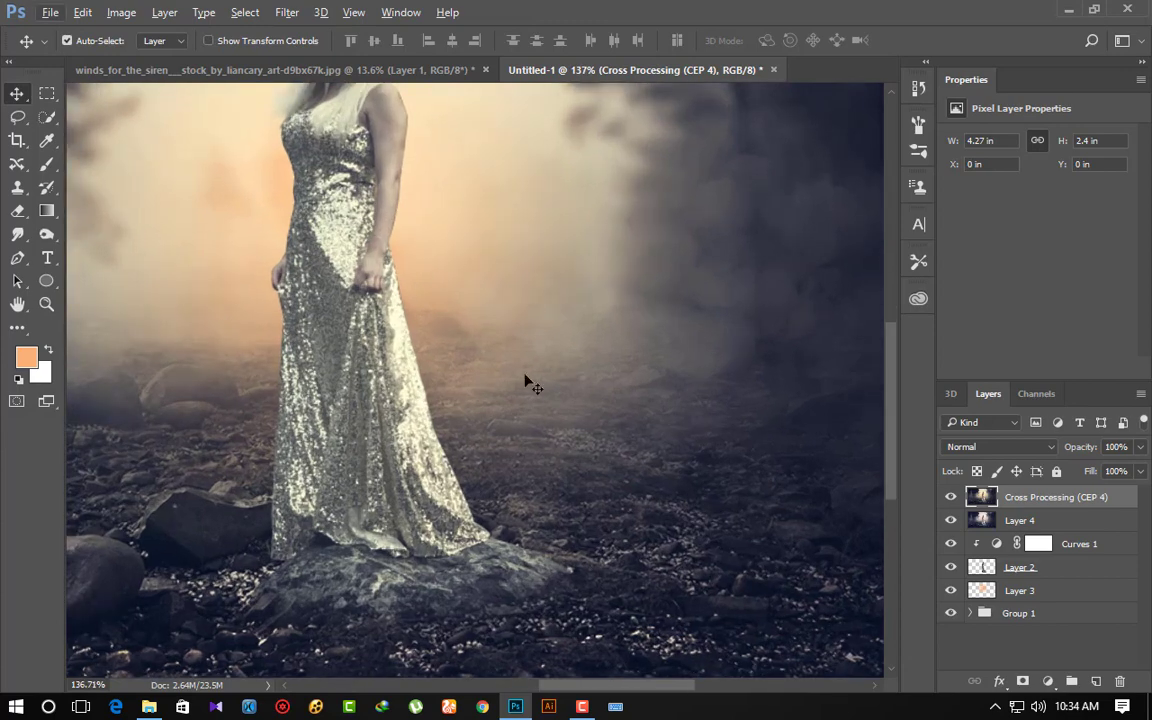
drag(527, 381, 518, 462)
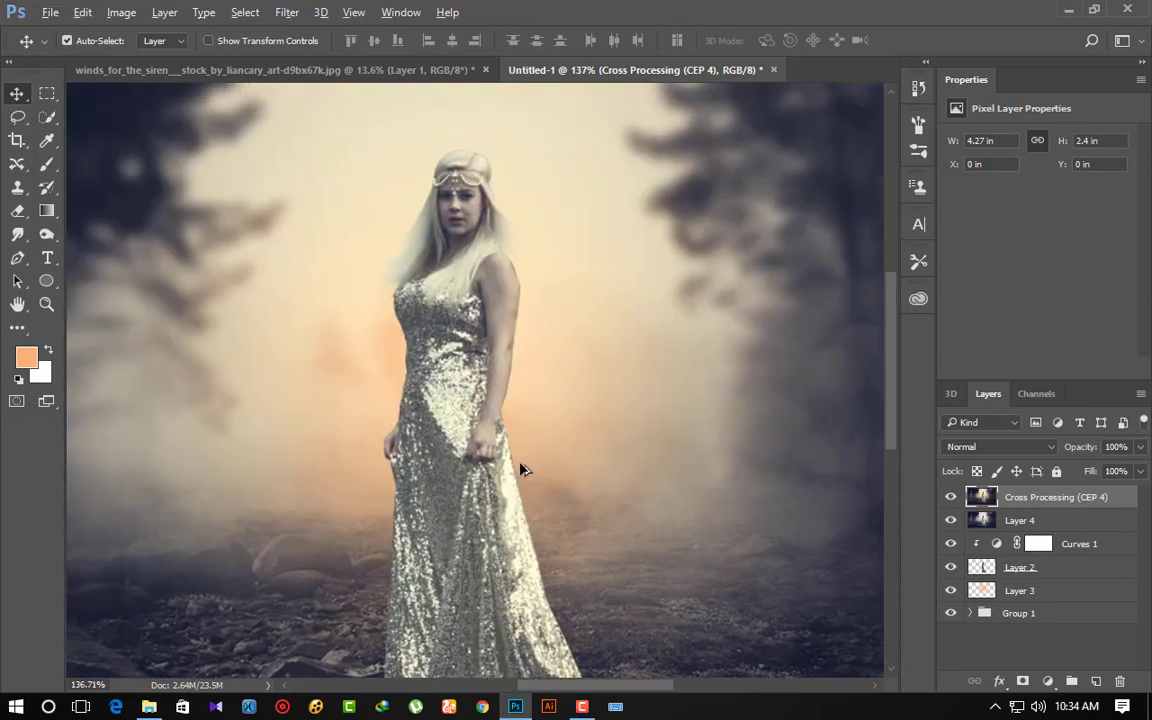
scroll(530, 464, down, 1)
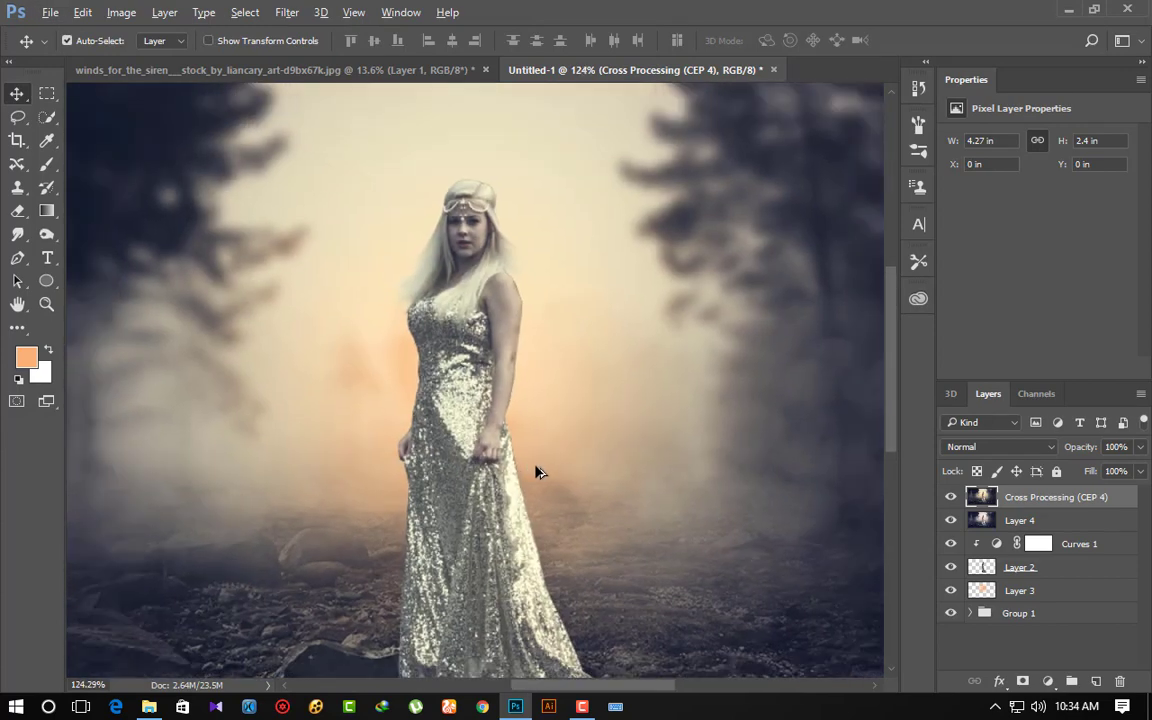
scroll(540, 474, down, 2)
scroll(540, 474, down, 4)
scroll(548, 473, down, 2)
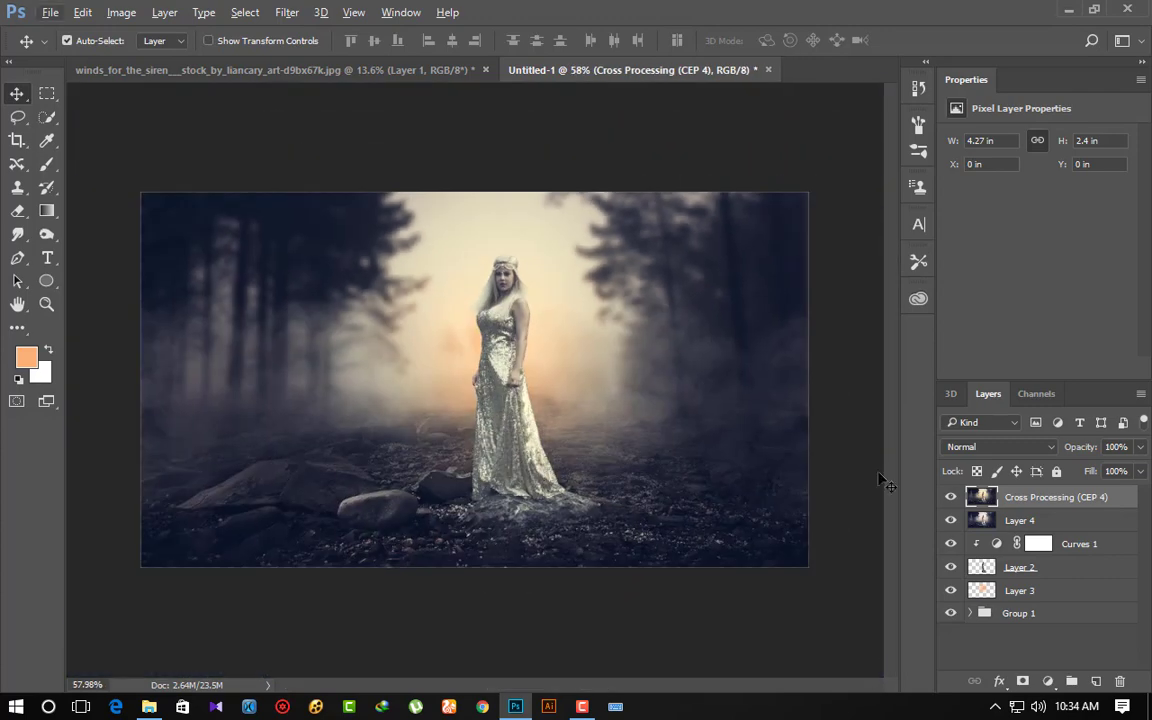
drag(1057, 499, 1096, 681)
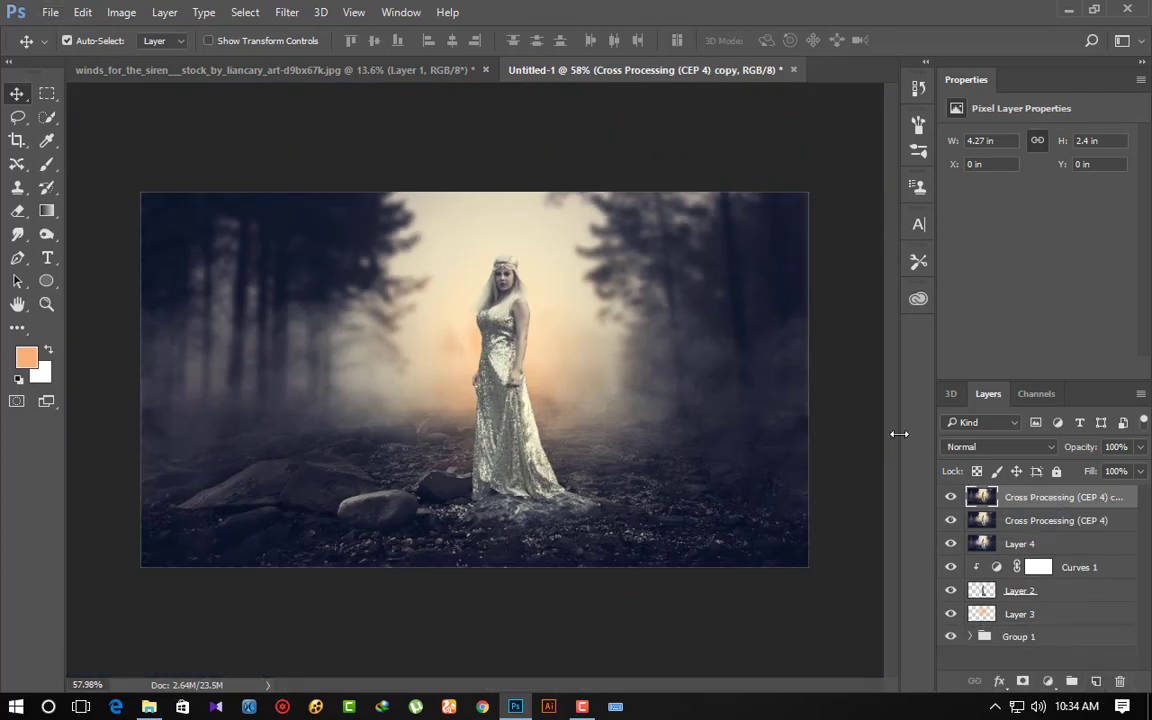
click(981, 447)
click(975, 296)
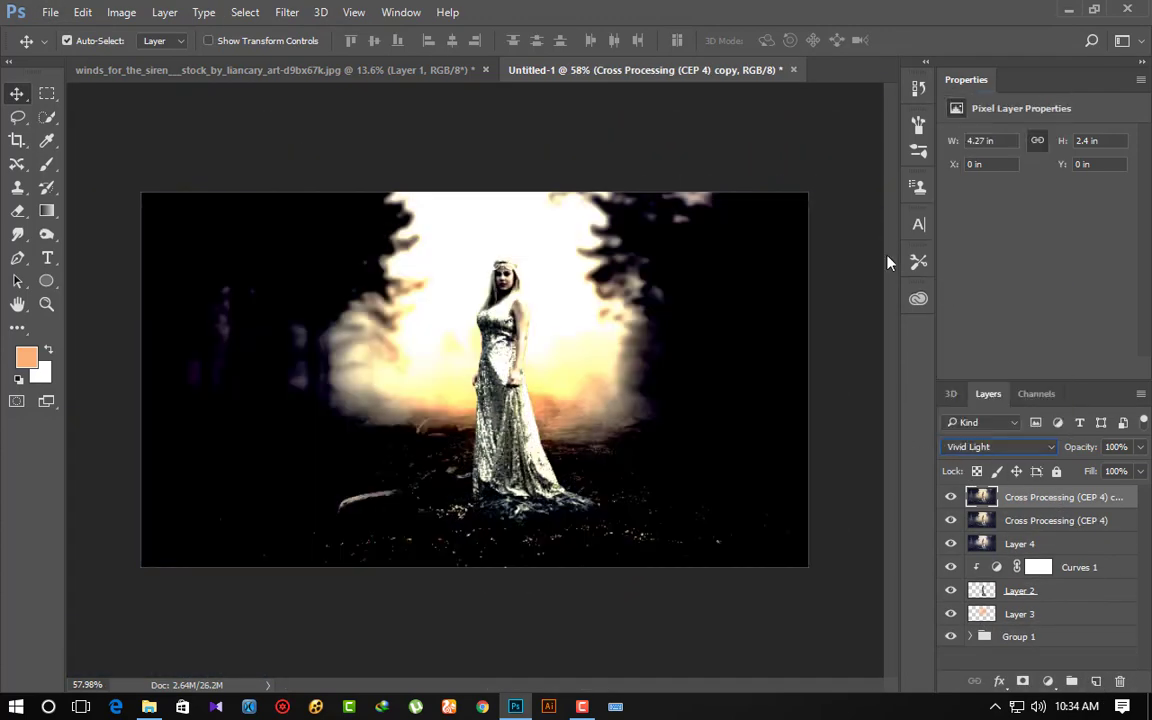
- Apply a High Pass filter to the Vivid Light copy, then add empty Layer 5
click(287, 12)
mouse_move(300, 365)
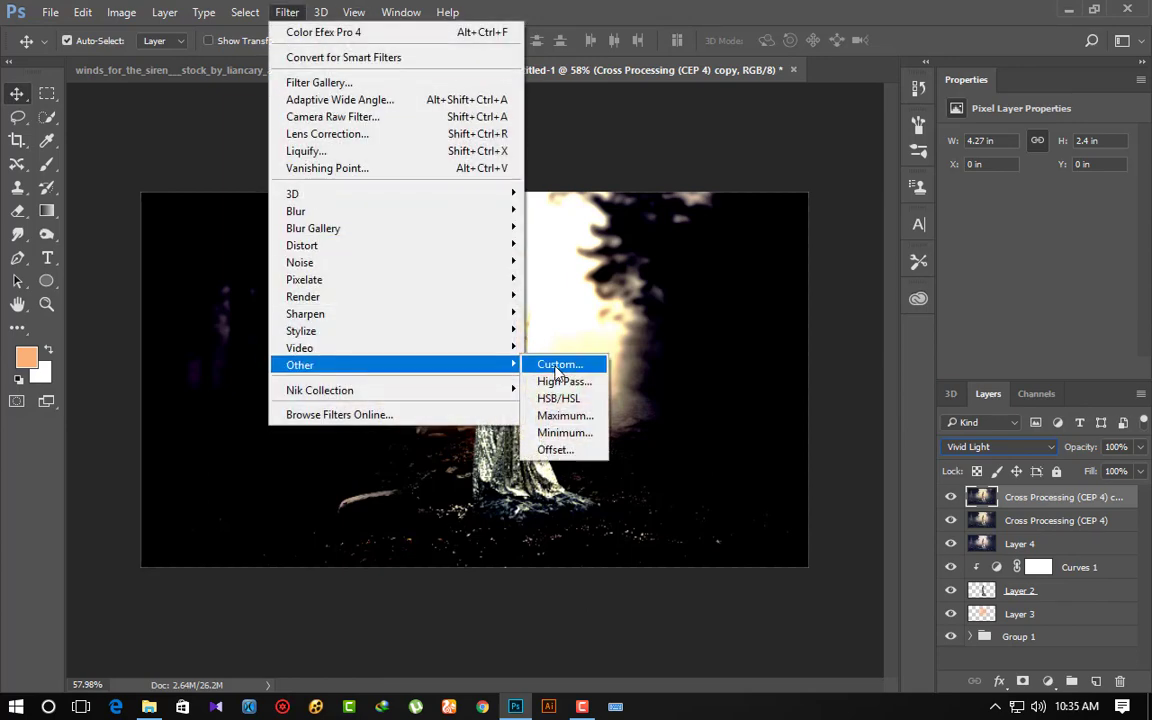
click(563, 385)
drag(565, 144, 871, 179)
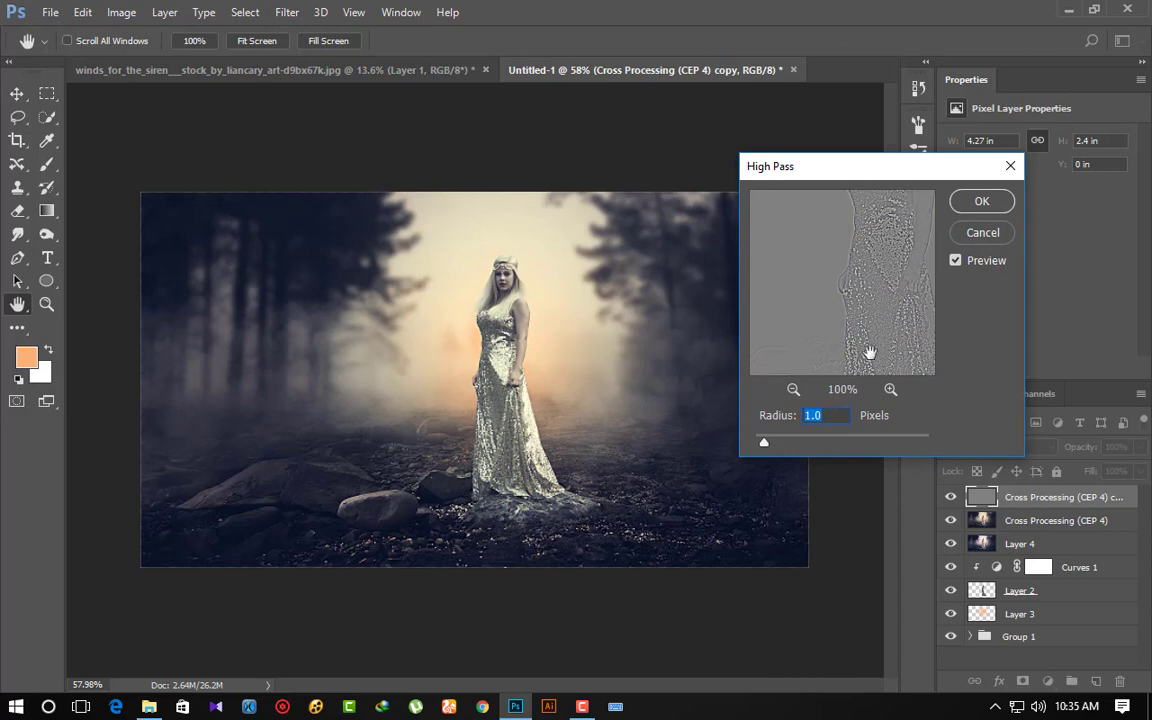
click(958, 201)
key(ctrl+0)
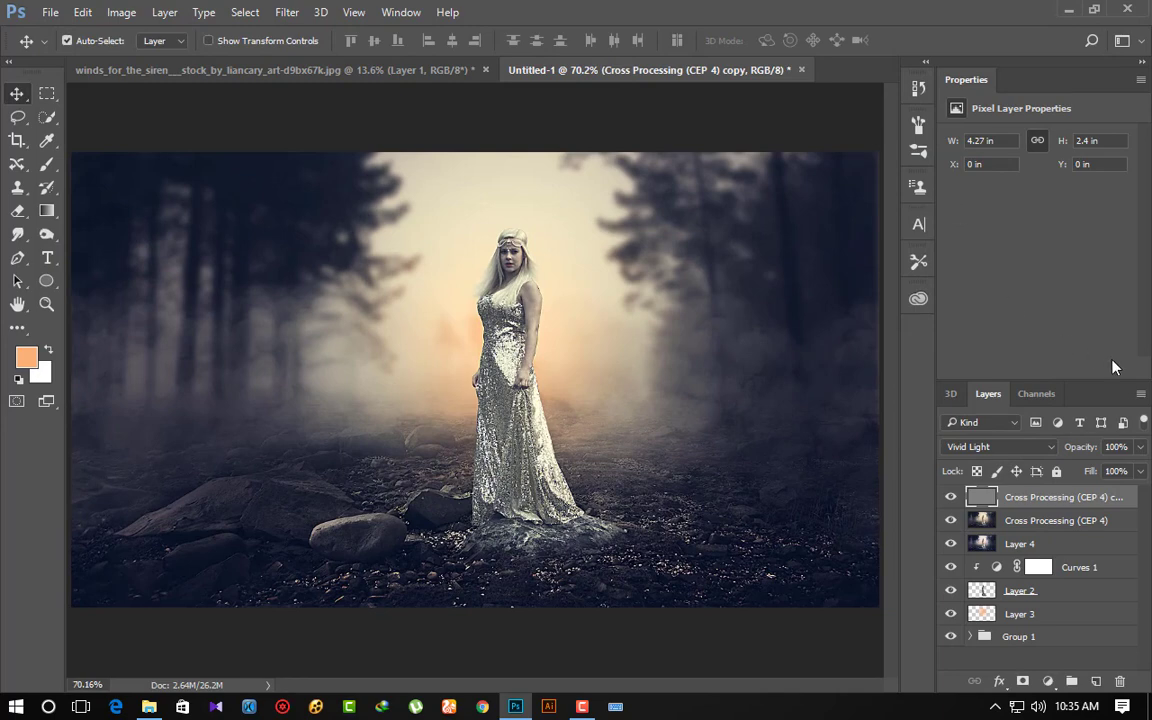
key(ctrl+shift+alt+n)
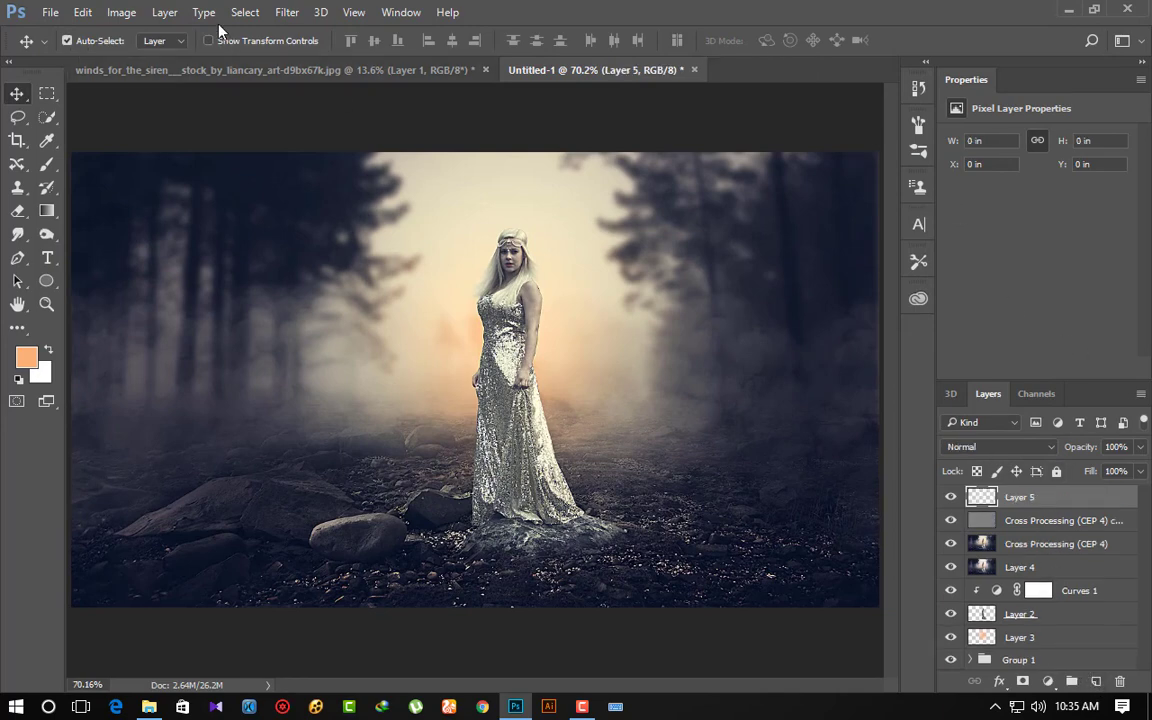
- Stamp a merged copy of the image into Layer 5 with Apply Image
click(121, 12)
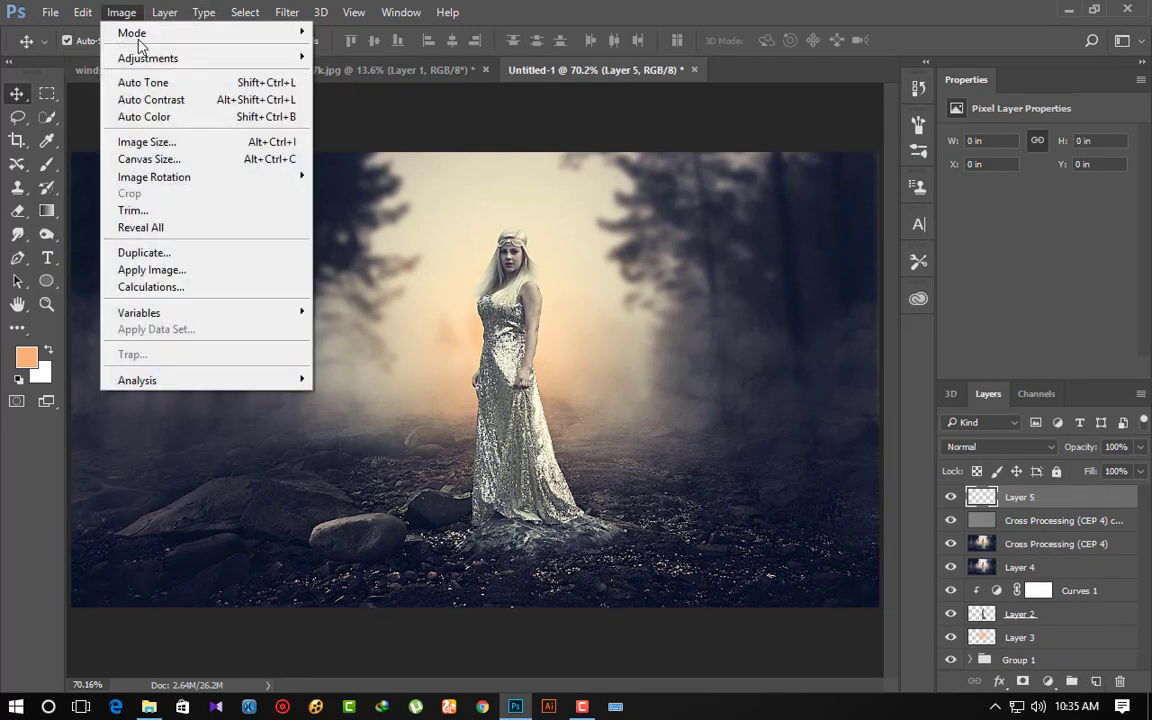
click(176, 266)
key(Return)
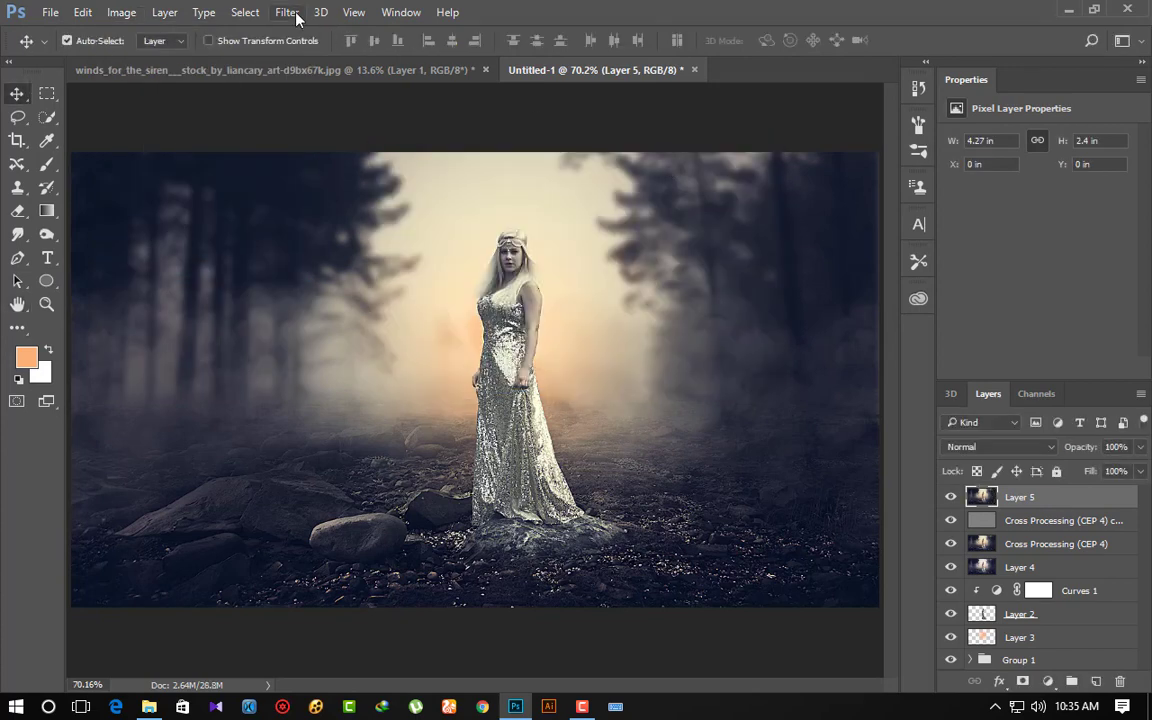
- In the Blur Gallery, switch Iris Blur off and Tilt-Shift on
click(287, 12)
mouse_move(313, 228)
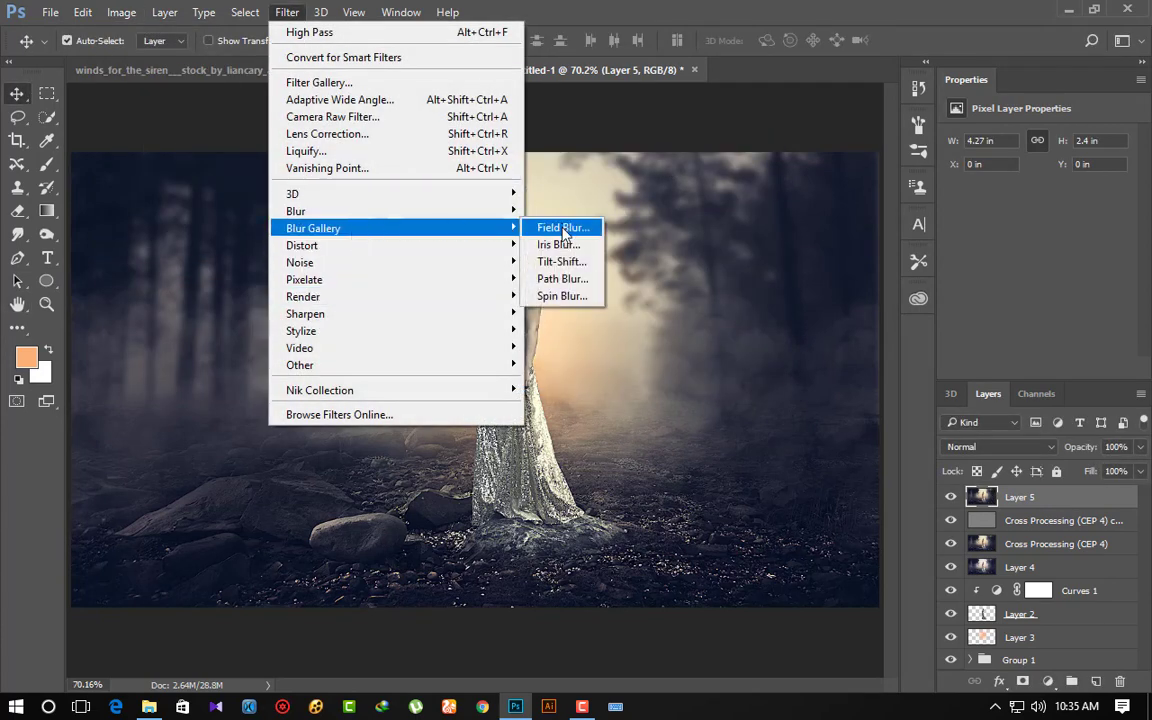
click(558, 245)
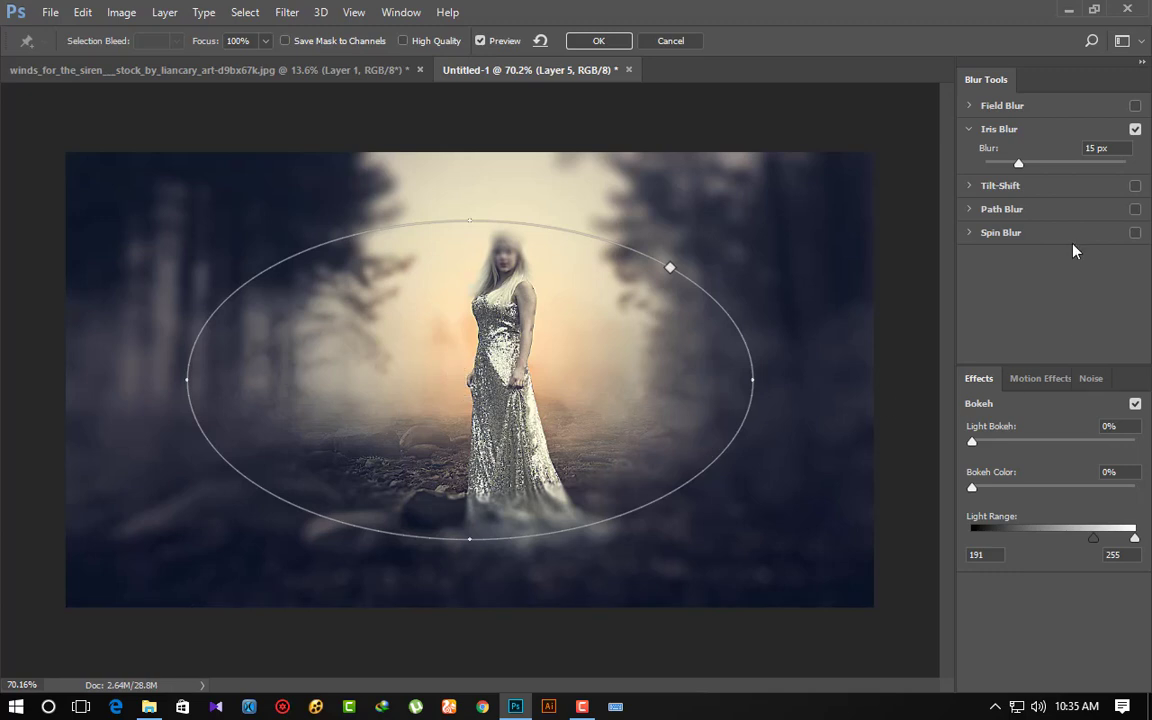
click(1135, 130)
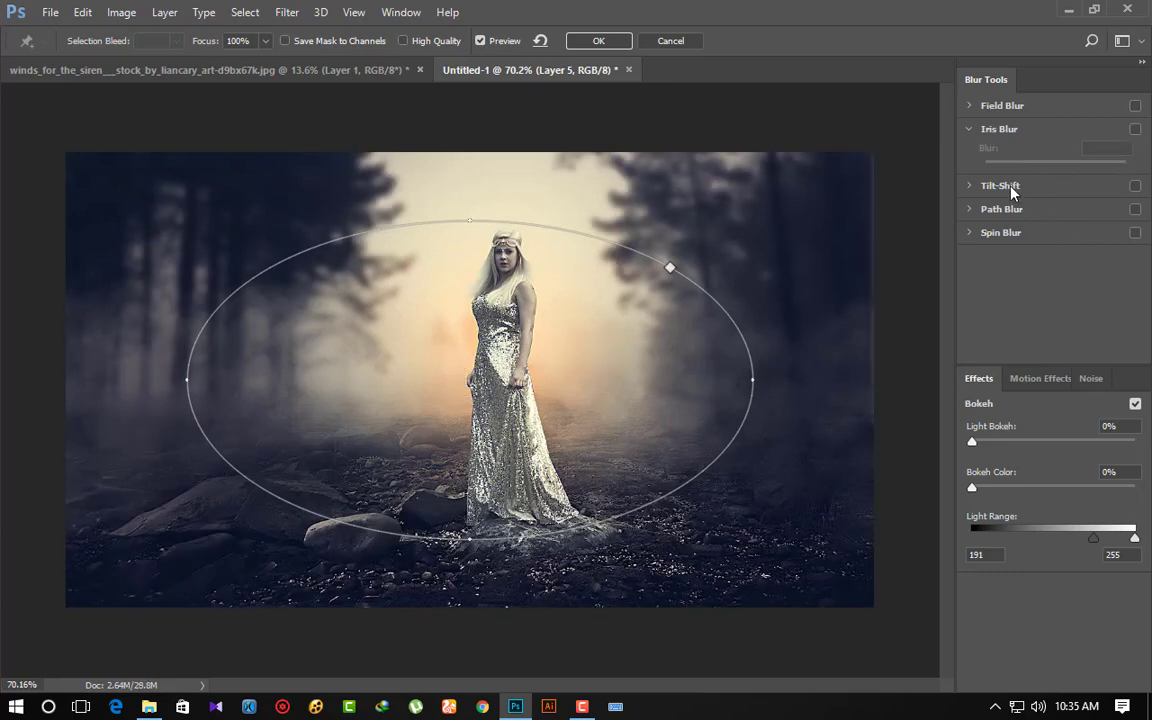
click(1005, 186)
- Place the tilt-shift sharp edges at the image top and the gown, then apply the 15 px blur
drag(504, 441, 510, 537)
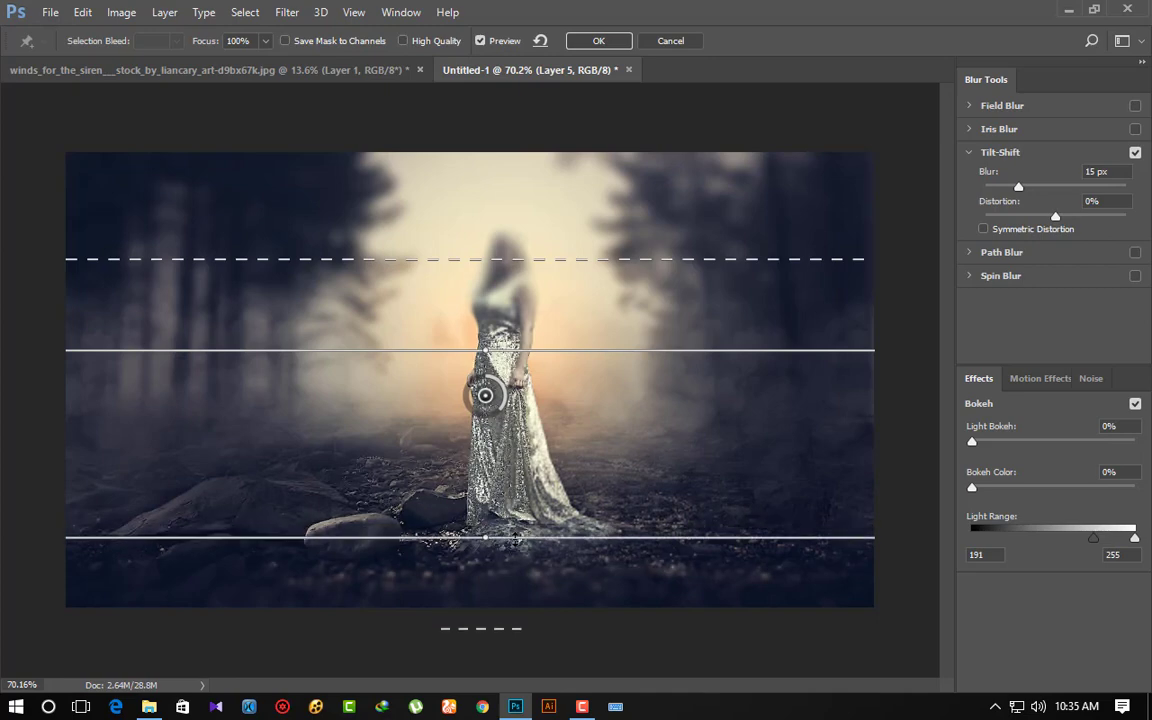
drag(510, 537, 521, 505)
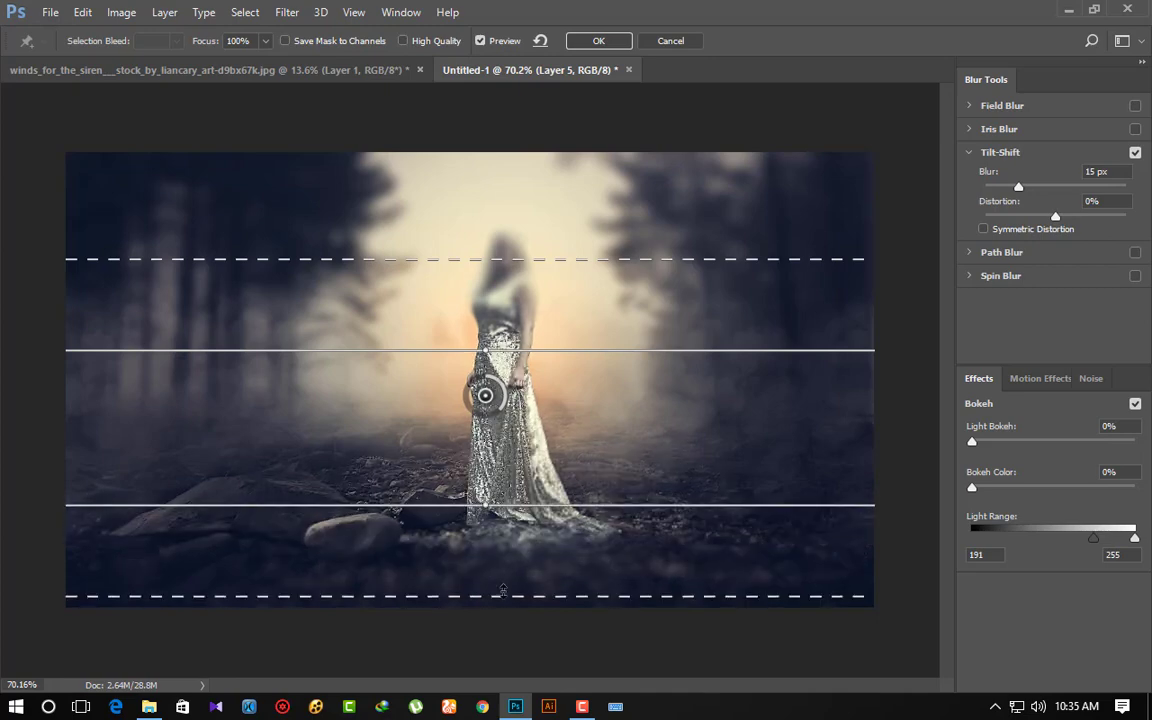
drag(500, 596, 502, 665)
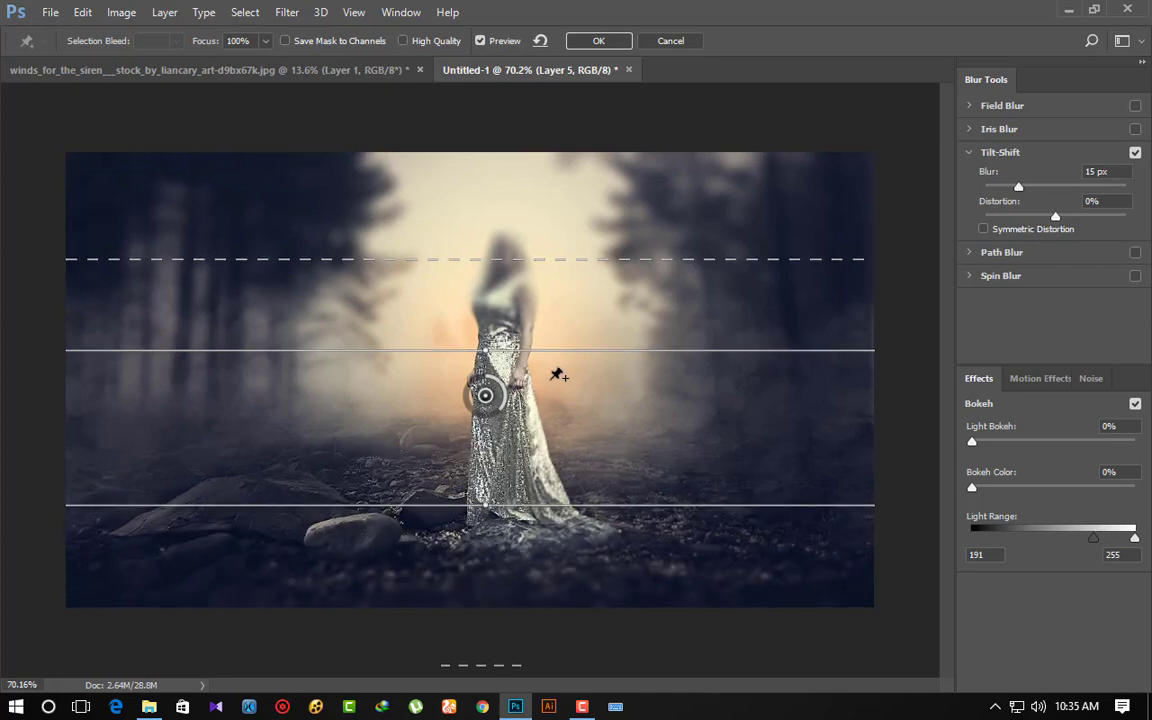
drag(553, 350, 567, 90)
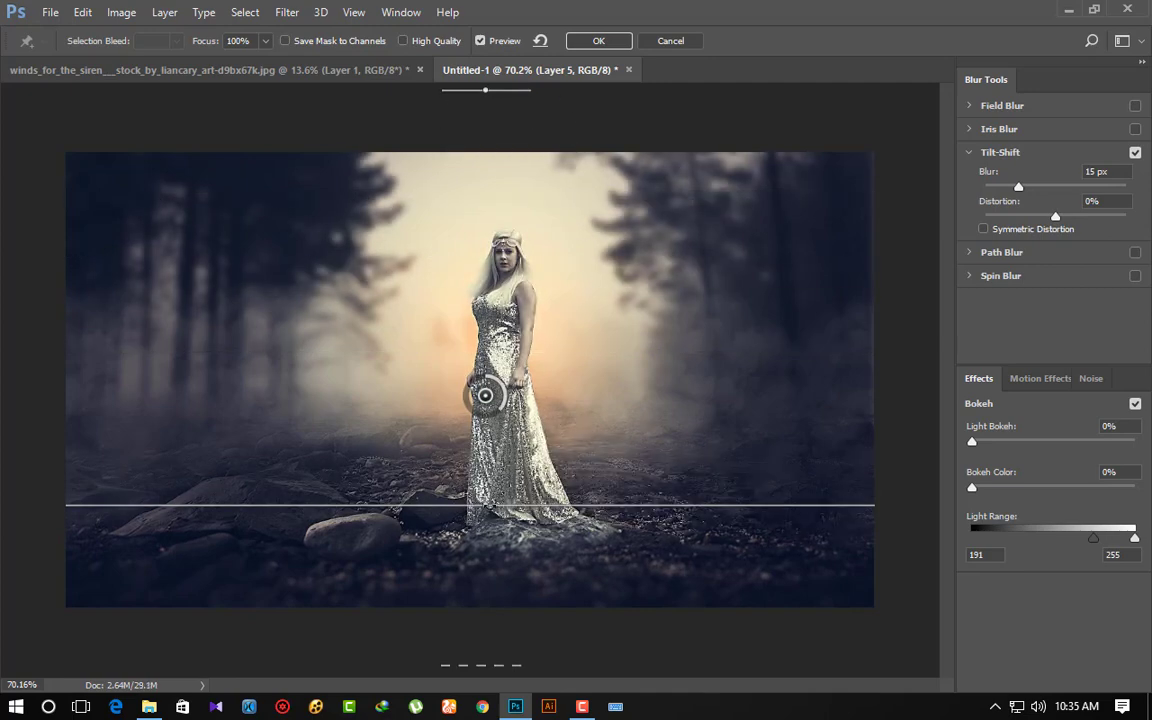
drag(528, 503, 530, 470)
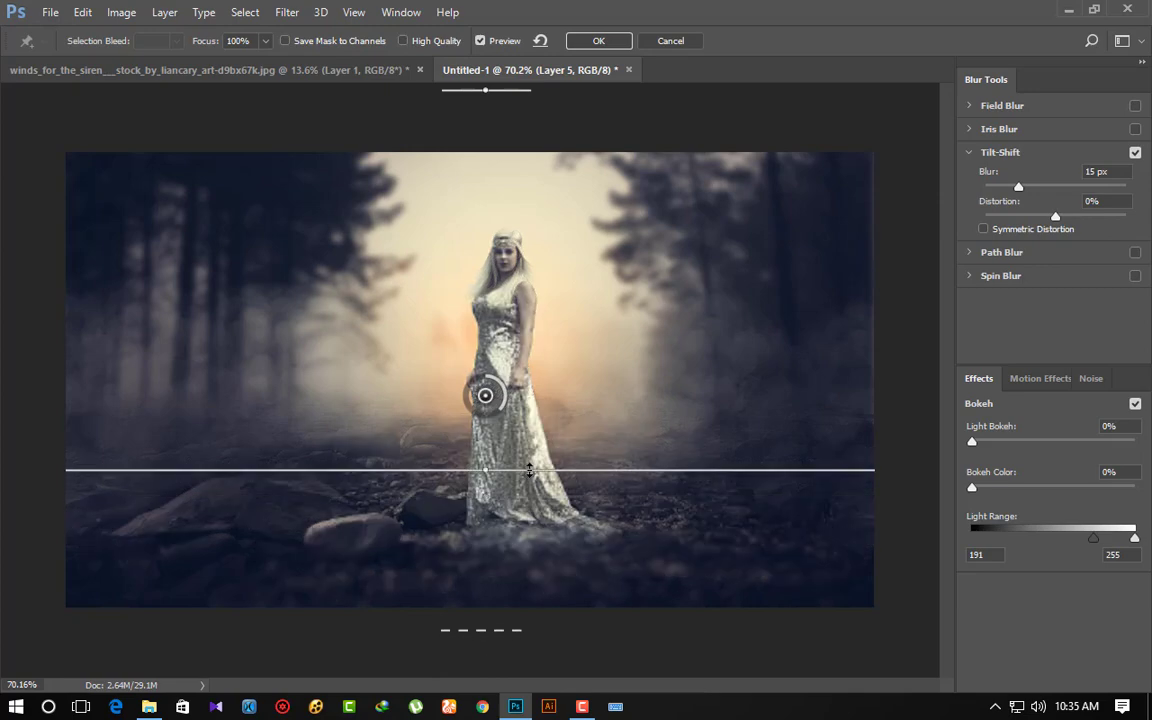
drag(512, 631, 512, 686)
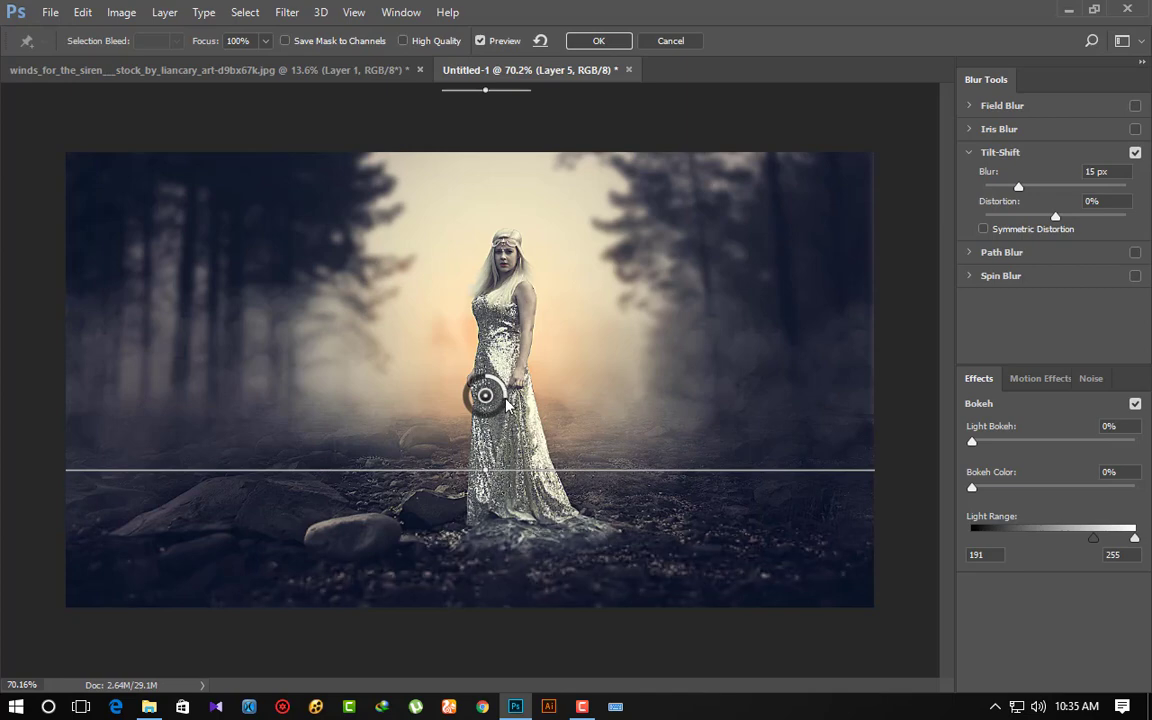
click(592, 41)
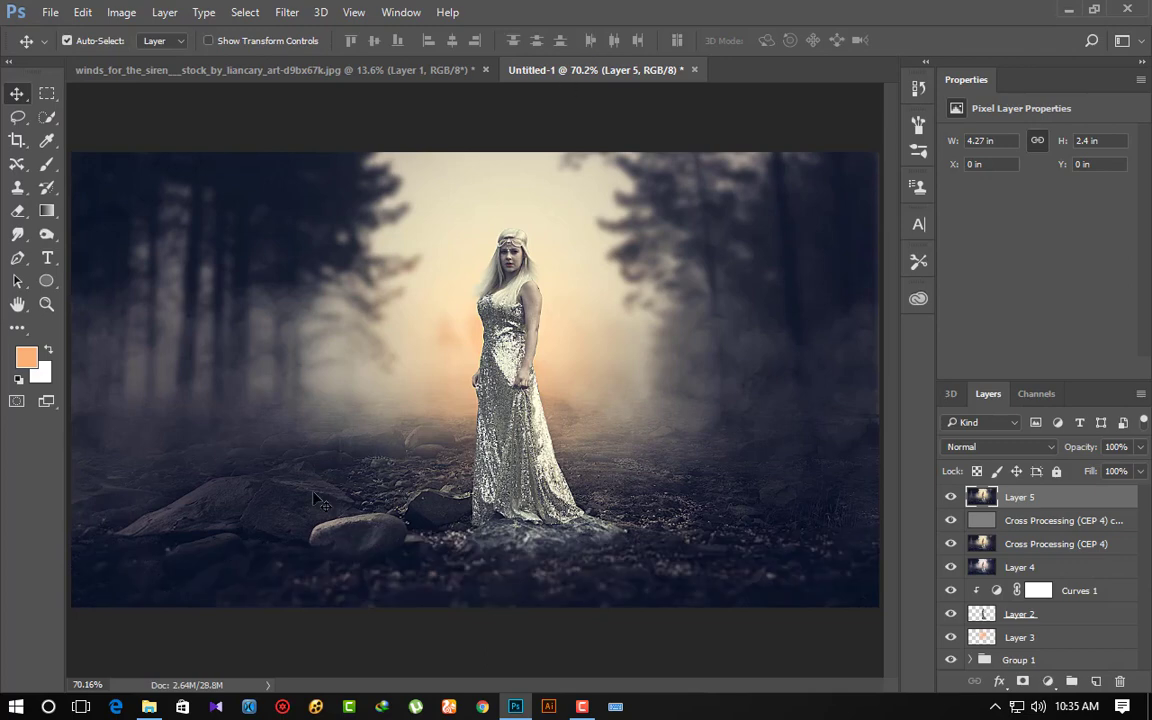
click(582, 706)
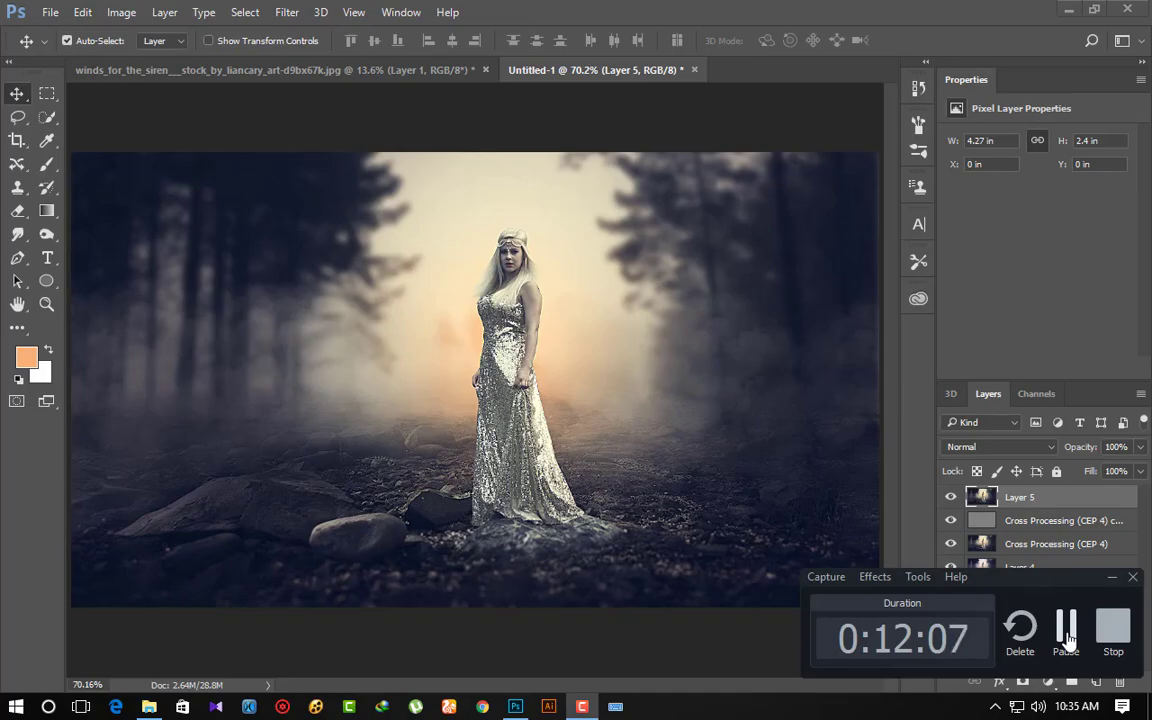